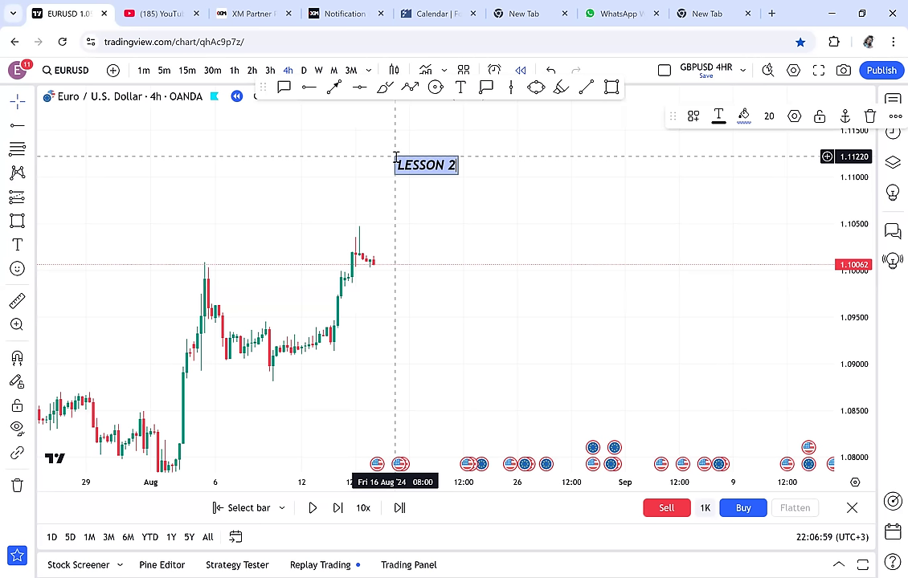
- Add 'HOW TO TRADE DOUBLE BOTTOM ON 1 HR' as the second line under LESSON 2 in the title label
key("Return")
type("HOW TO TRADE")
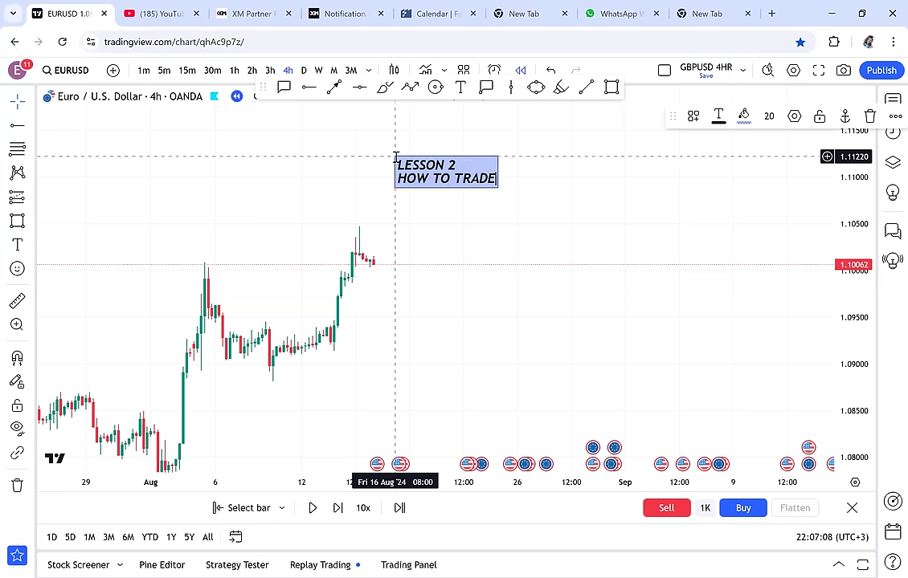
type(" DOUBLE ")
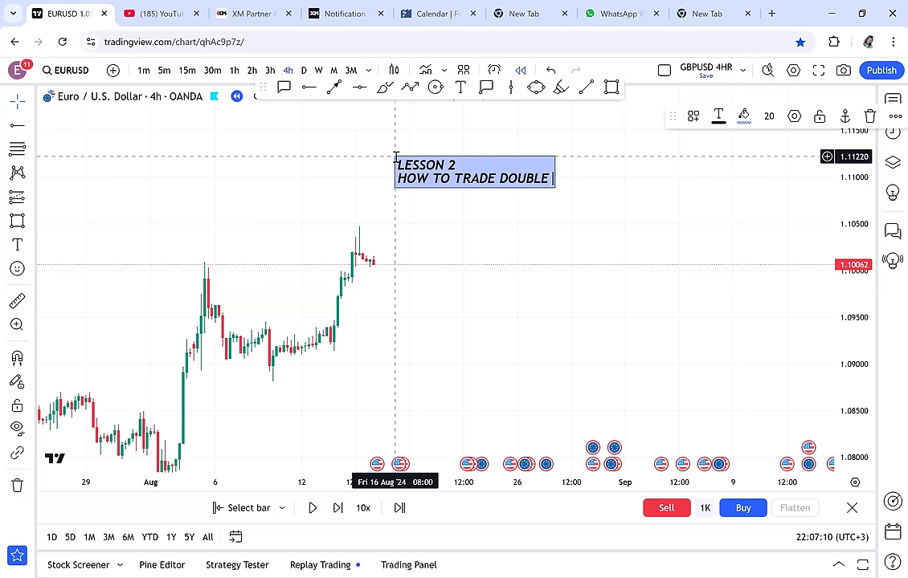
type("BOTTOM ON")
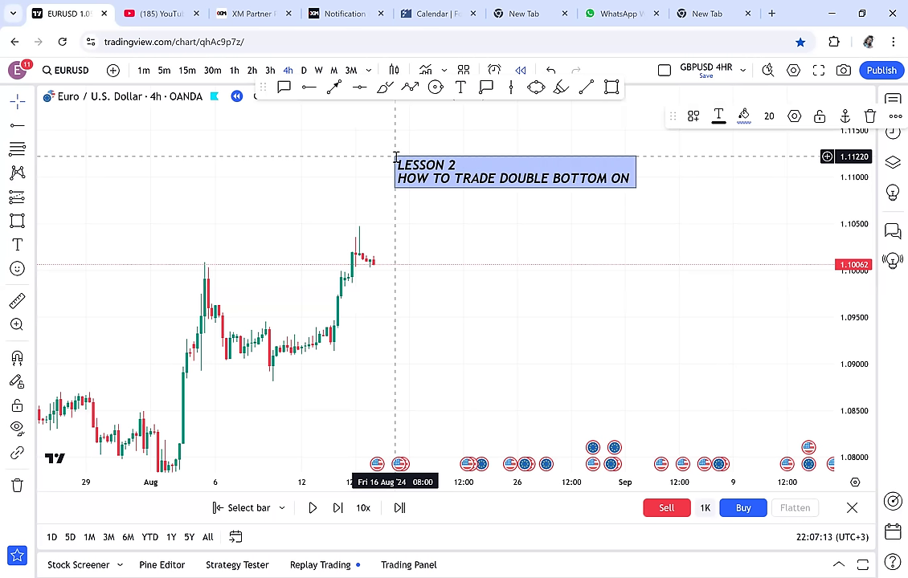
type(" 1 HR")
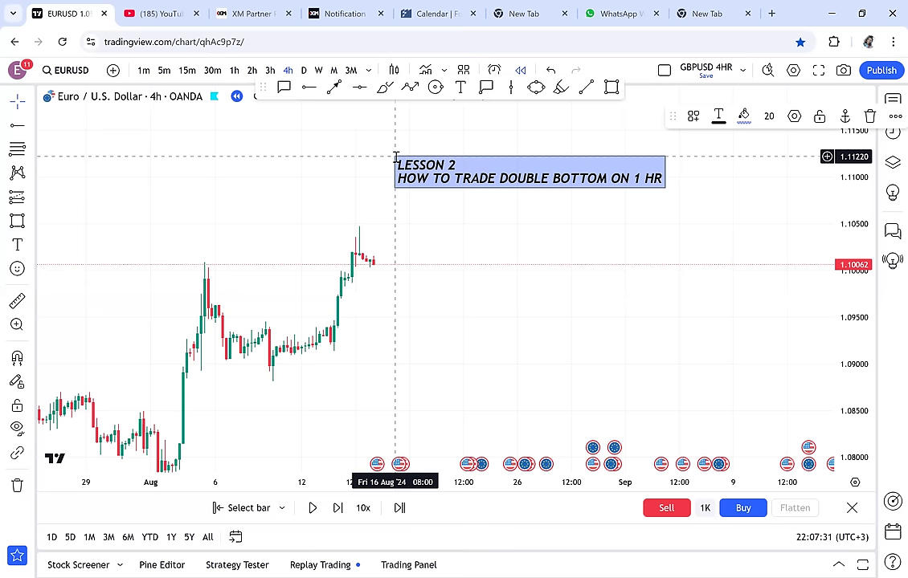
left_click(464, 254)
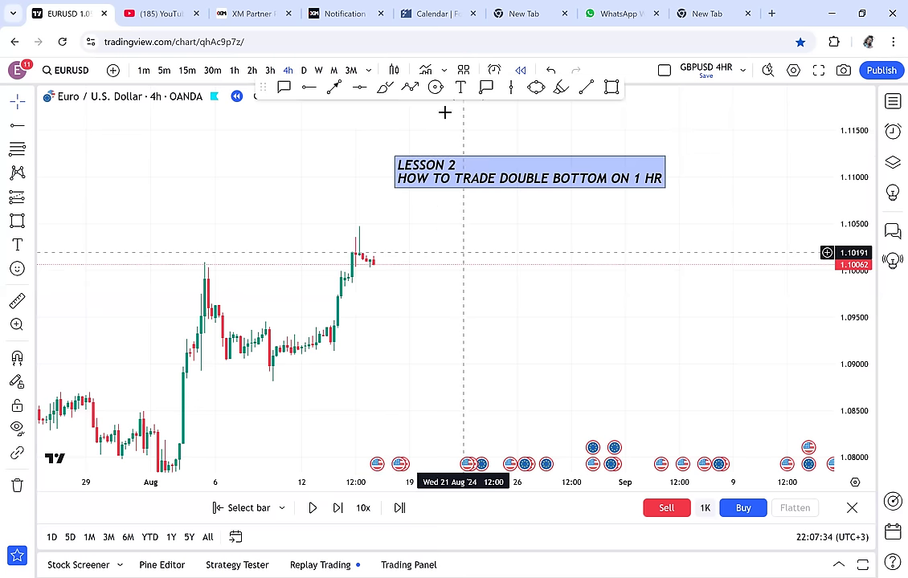
- Place a new text note right of the latest candles, starting with the line UPTREND
left_click_drag(446, 113, 417, 86)
left_click(459, 89)
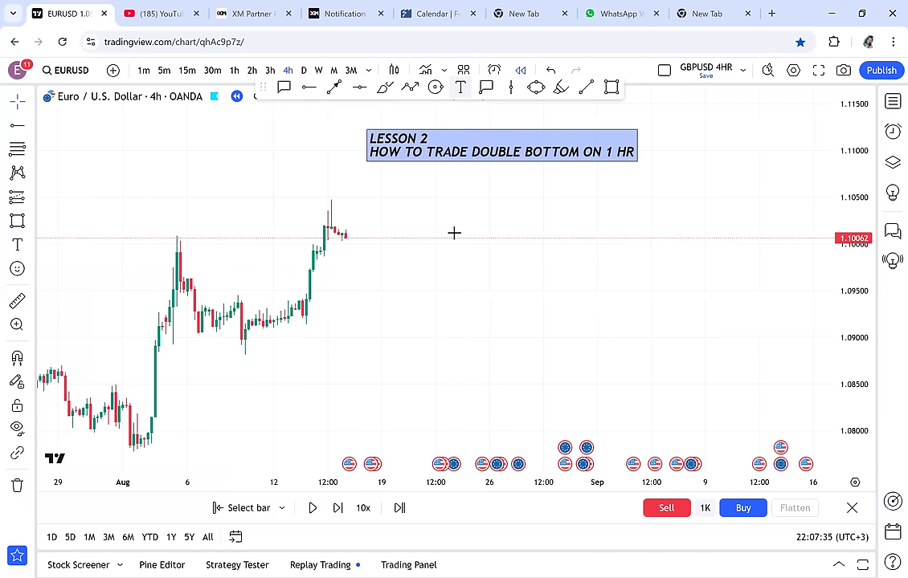
left_click(454, 232)
type("UPTRE")
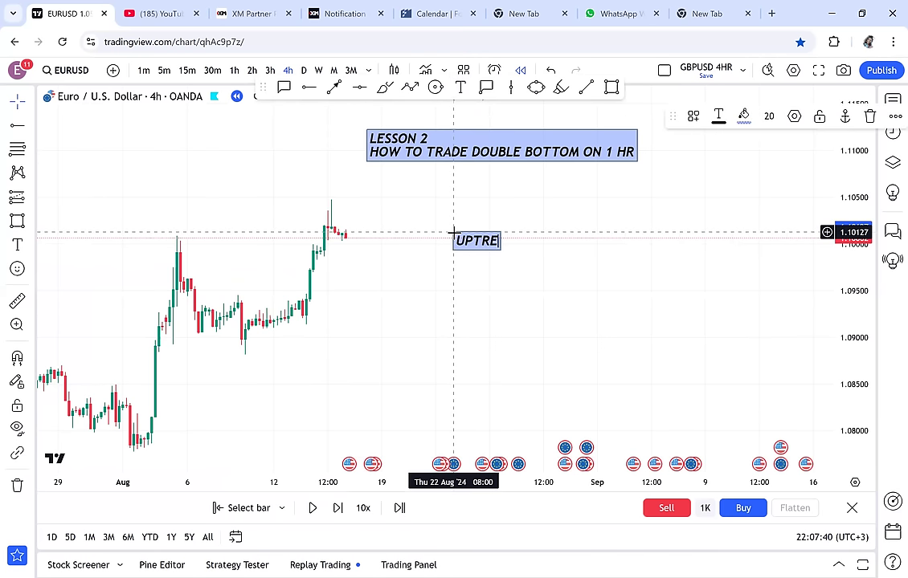
type("ND")
key("Return")
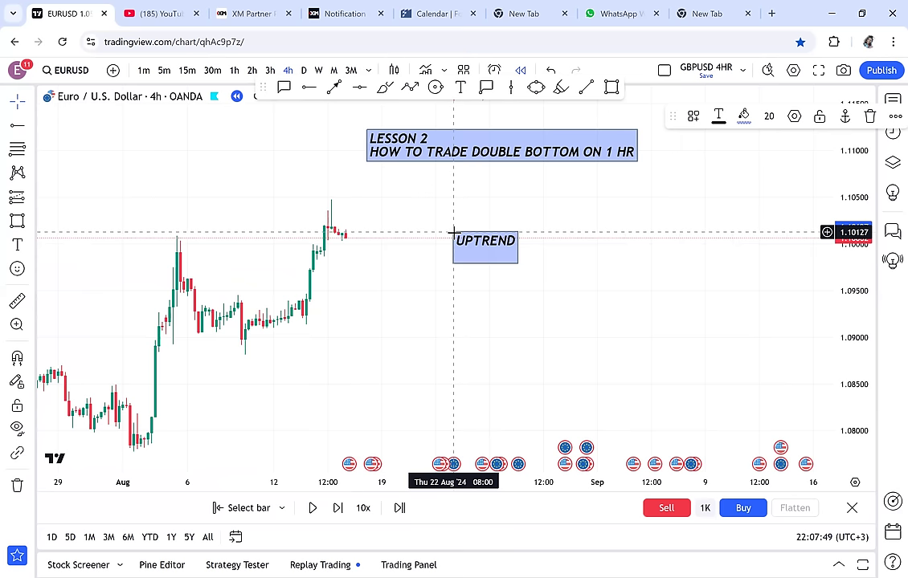
- Add the lines OPT, STRATEGY = CRB and TARGET 1ST HALF 2ND NECKLINE to the note
type("OT")
key("BackSpace")
type("PT")
key("Return")
type("STRATEGY")
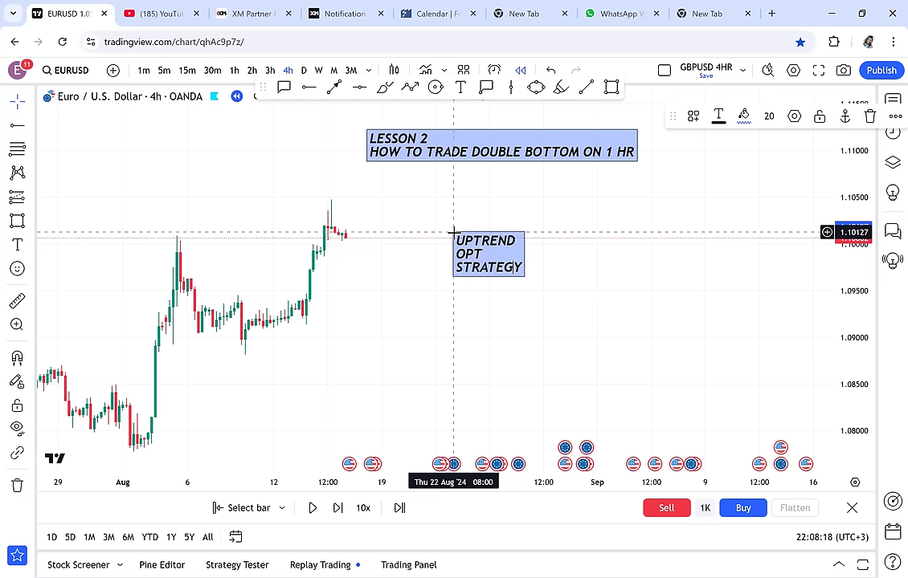
type(" = CRB")
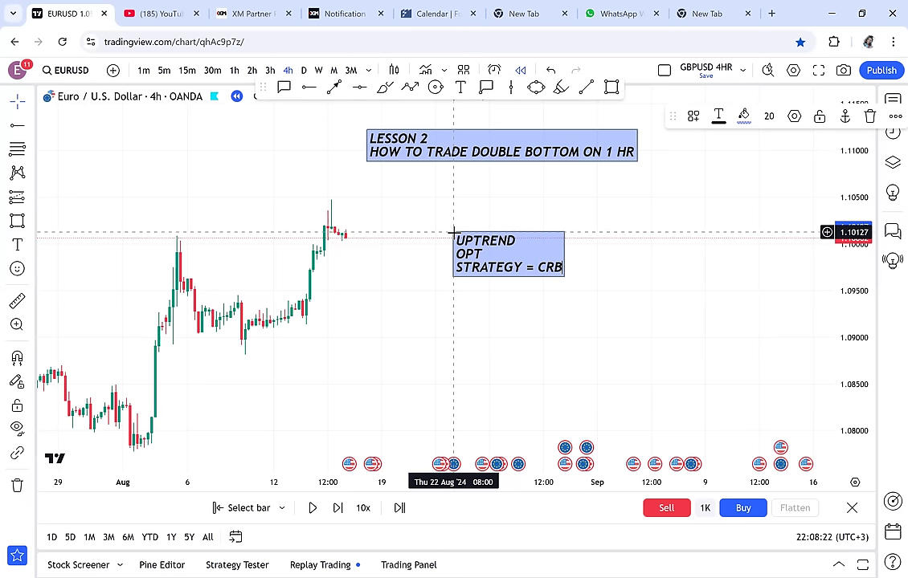
key("Return")
type("TARGE")
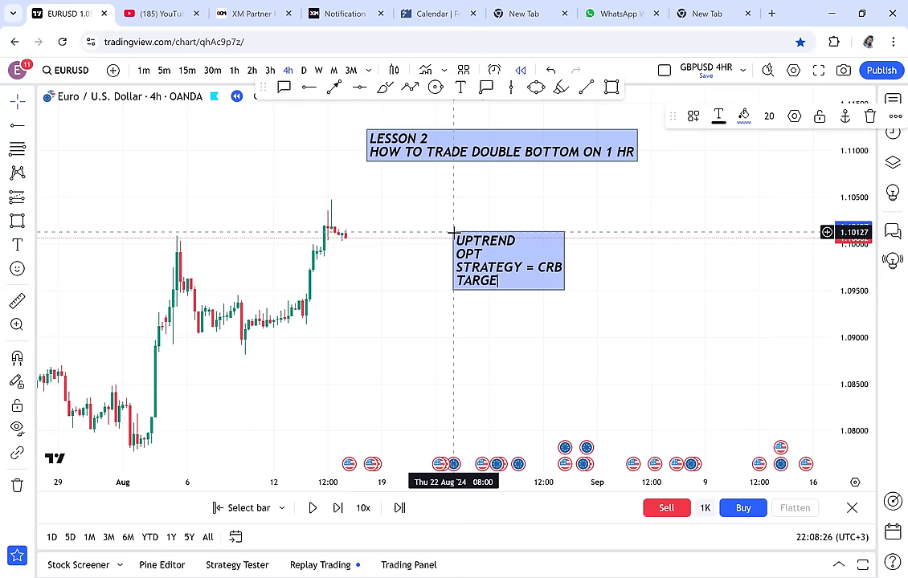
type("T 1ST HALF")
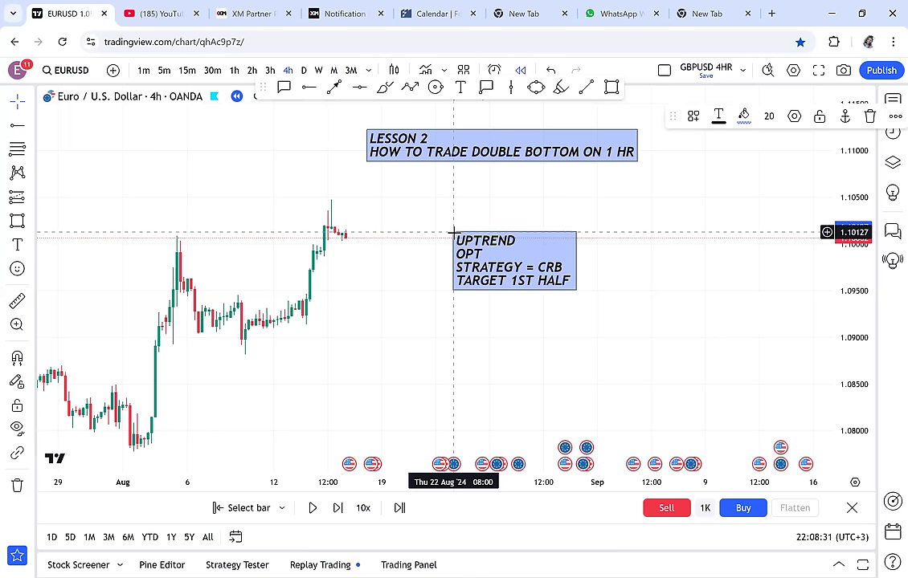
type(" 2ND NE")
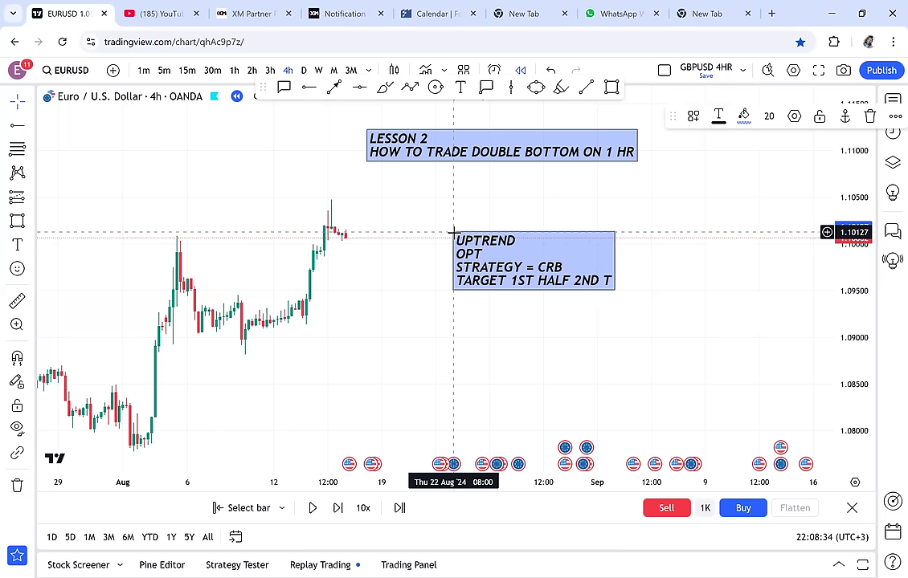
type("CKL")
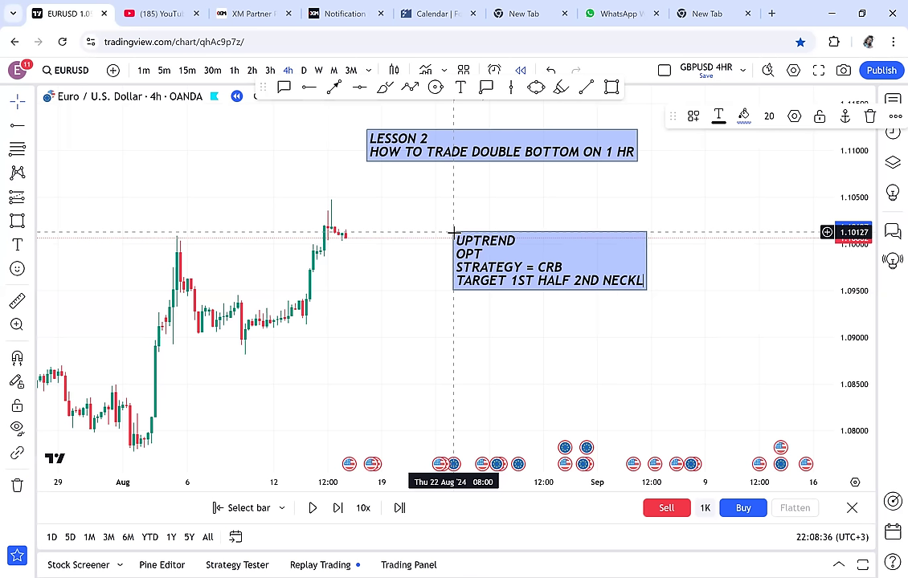
type("INE")
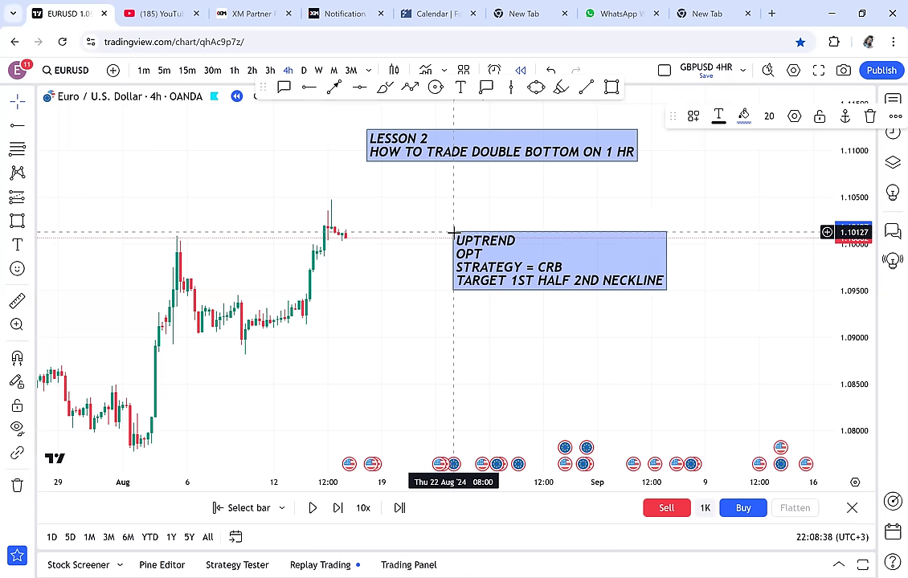
- Append EXIT = CSB, then a blank line, then BREAK AND RETEST to the strategy note
key("Return")
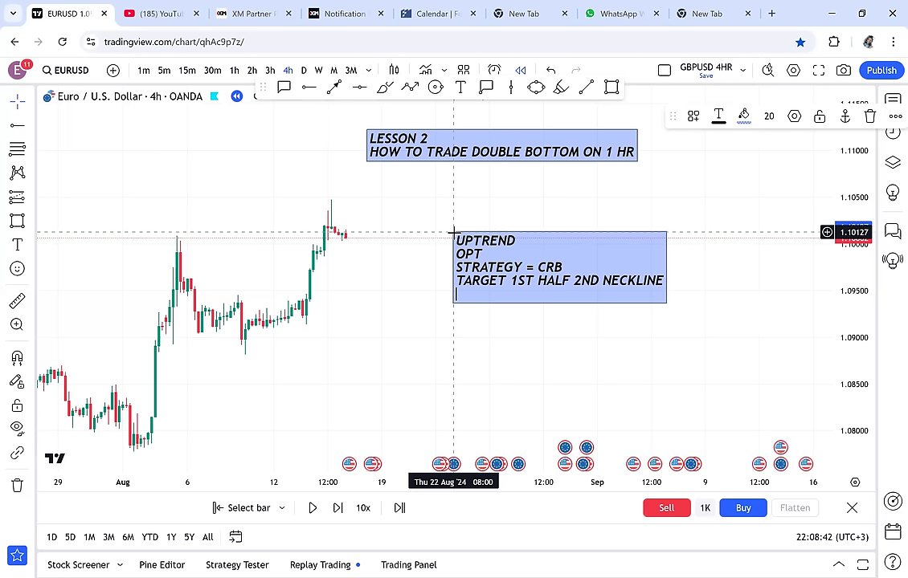
type("EXIT = CSB")
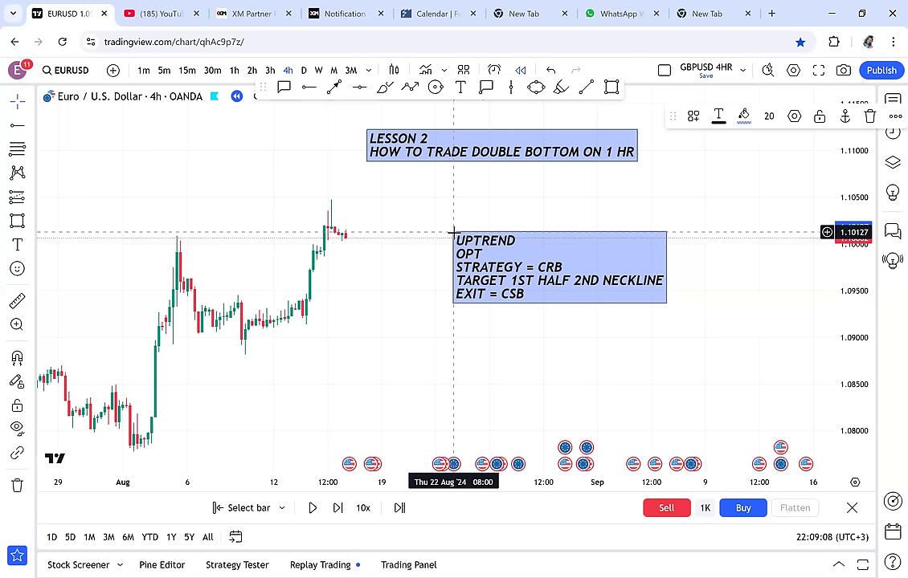
key("Return")
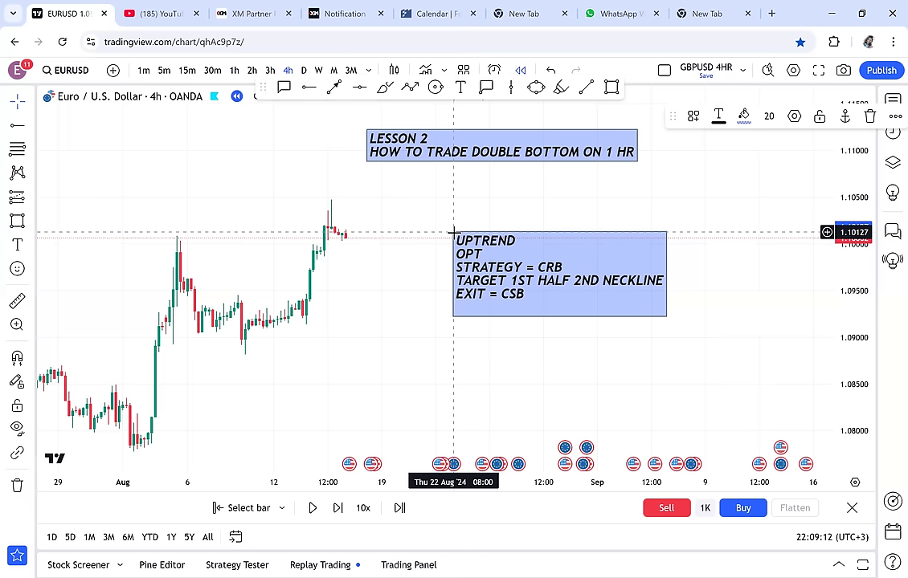
key("Return")
type("B")
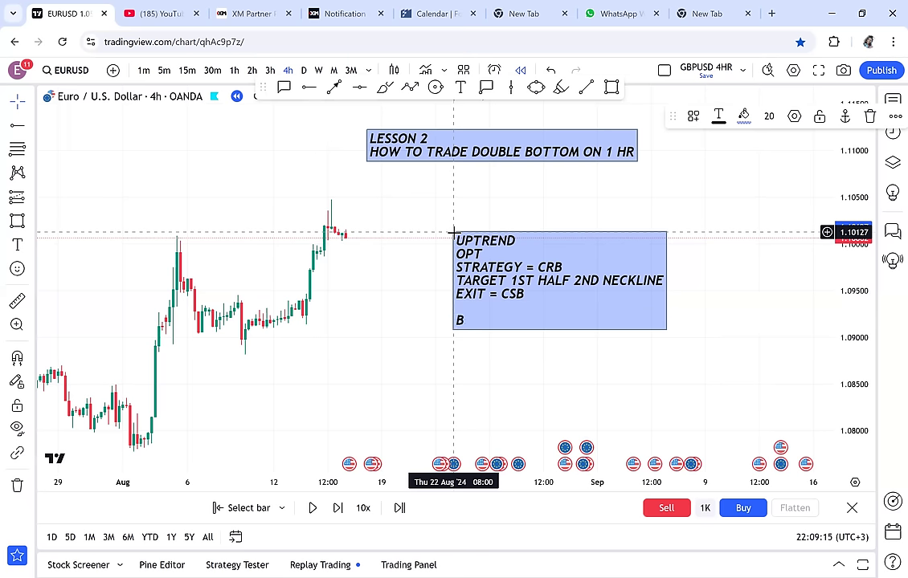
type("REAK AND RE")
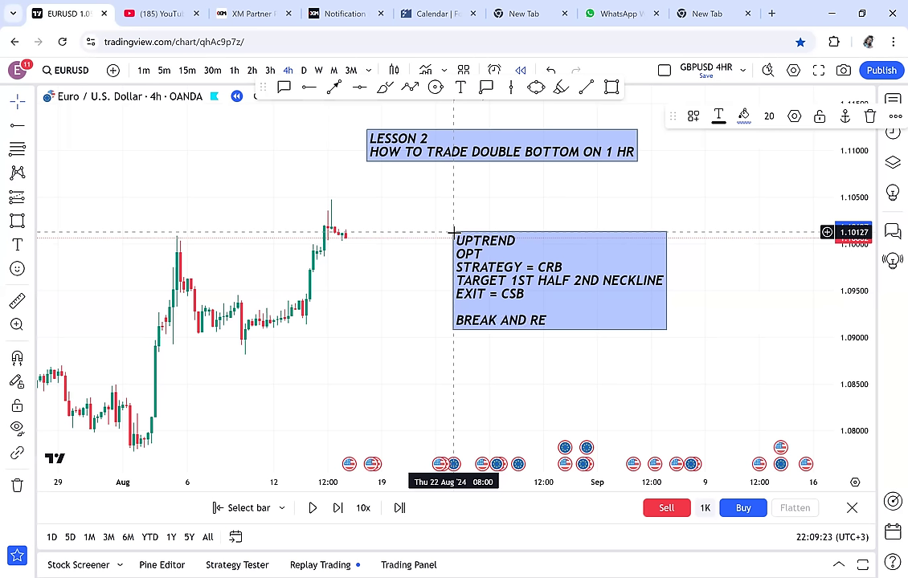
type("TEST")
- Draw a zigzag uptrend path ending in a down arrow in empty chart space
left_click(610, 210)
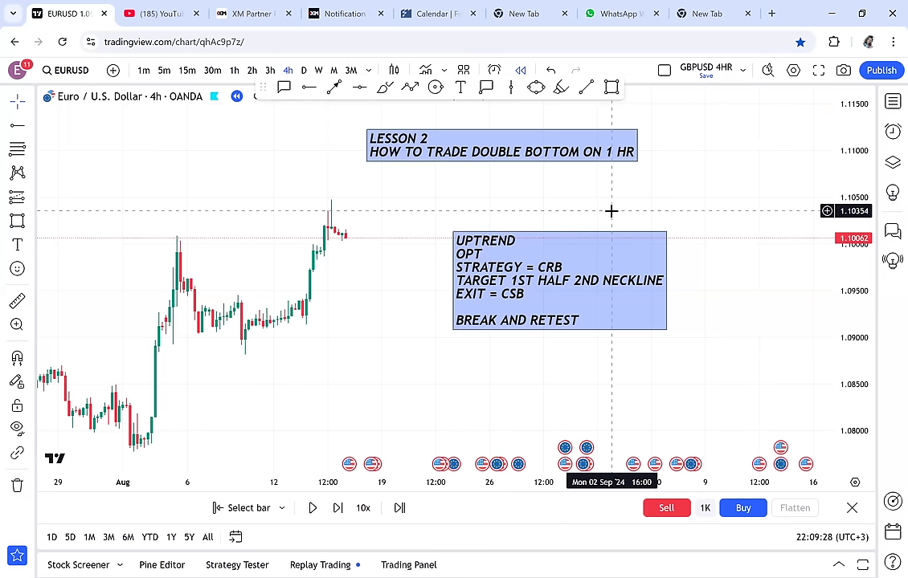
left_click_drag(620, 377, 512, 138)
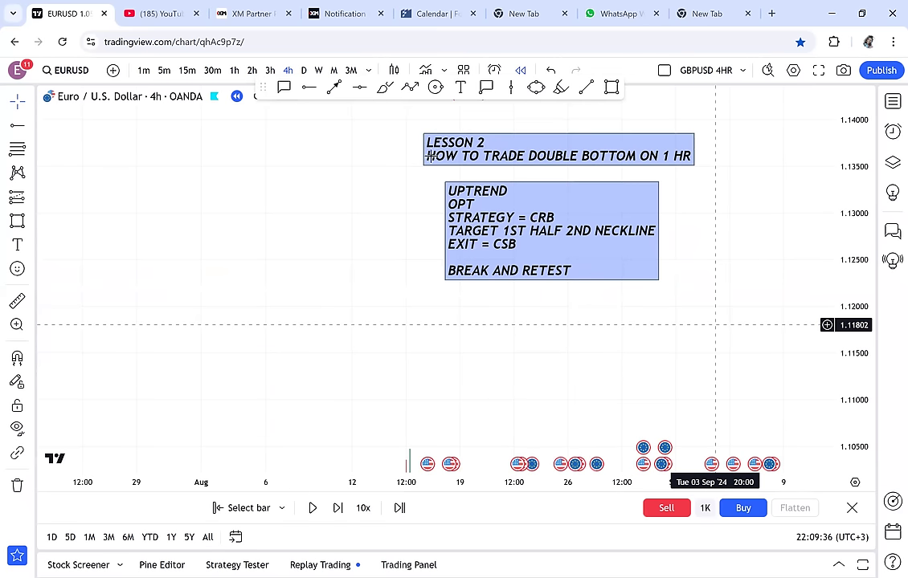
left_click_drag(378, 333, 547, 384)
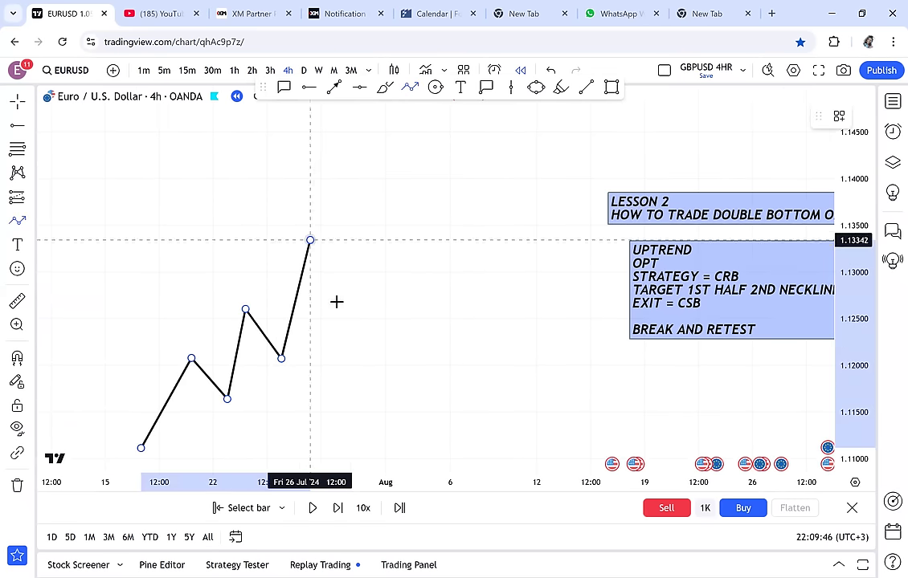
left_click(339, 304)
double_click(379, 188)
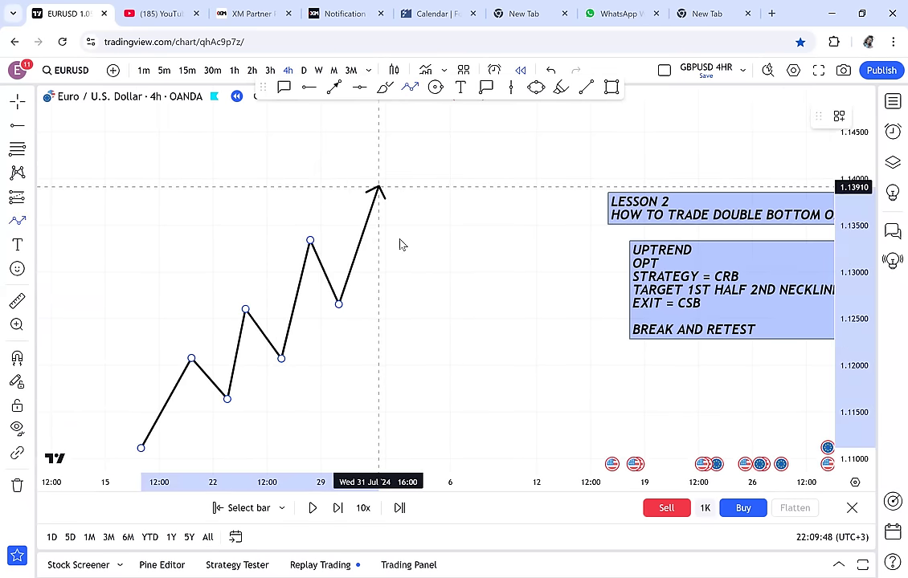
double_click(401, 242)
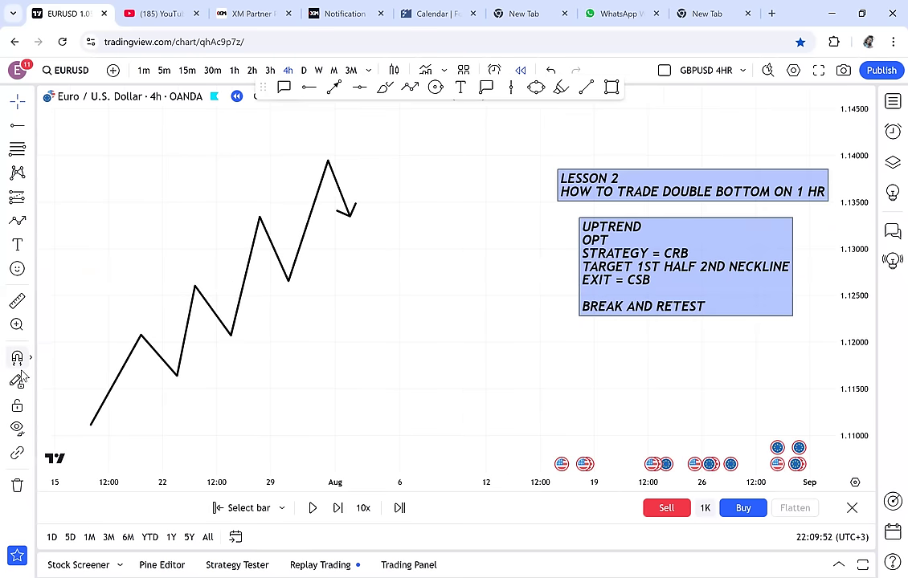
- Draw three horizontal green trend lines at the zigzag's successive swing highs
left_click(17, 379)
left_click(586, 88)
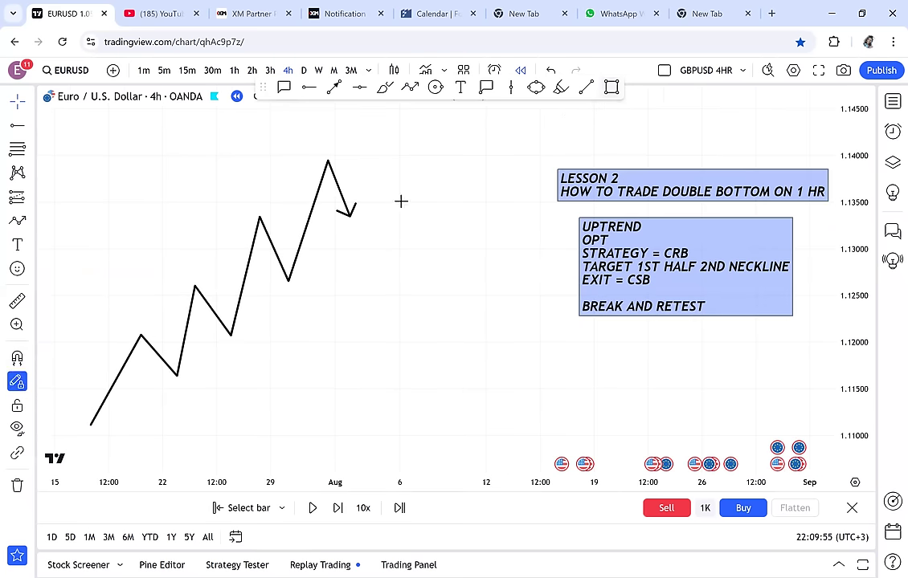
left_click(106, 335)
left_click(248, 337)
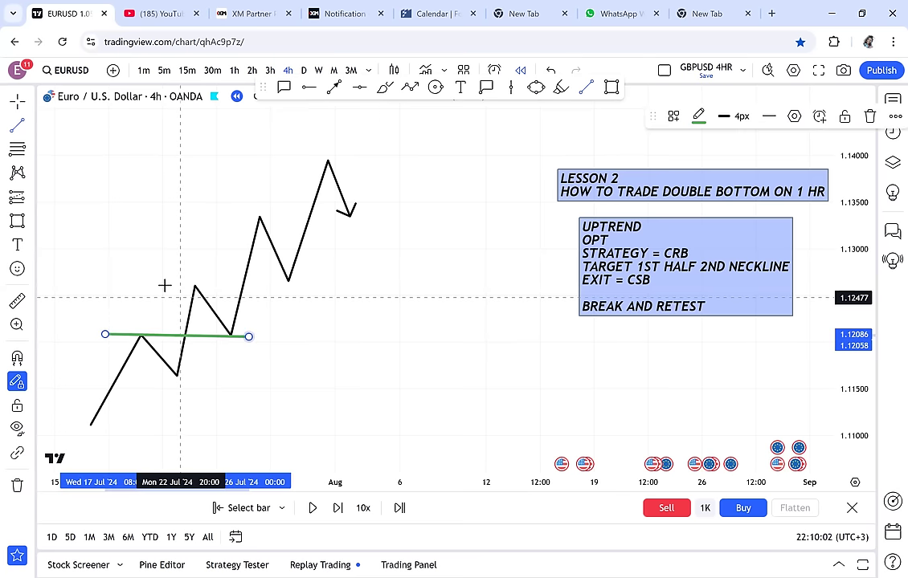
left_click(316, 286)
left_click(165, 286)
left_click(224, 216)
left_click(380, 215)
left_click(380, 217)
left_click(339, 210)
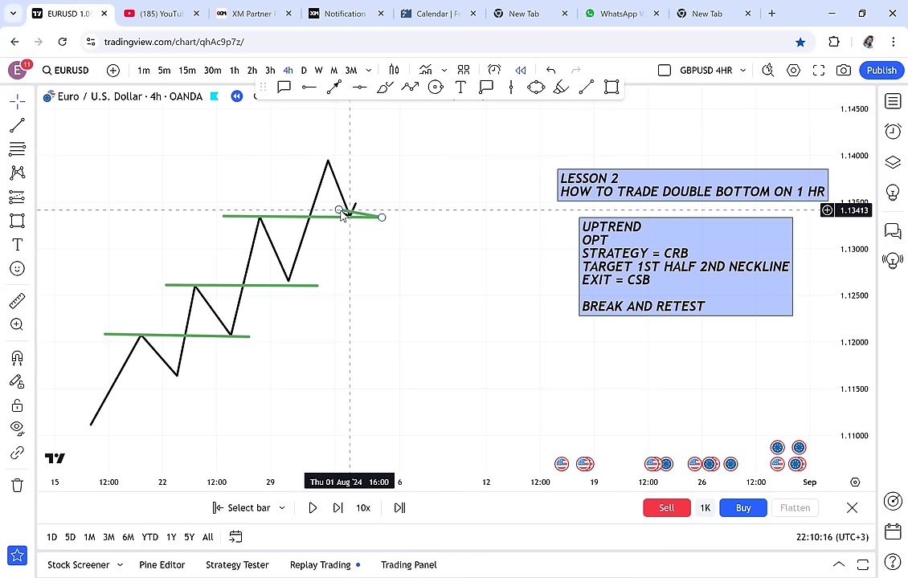
- Delete the stray slanted line and circle the three neckline touches and top peak in yellow
key("Delete")
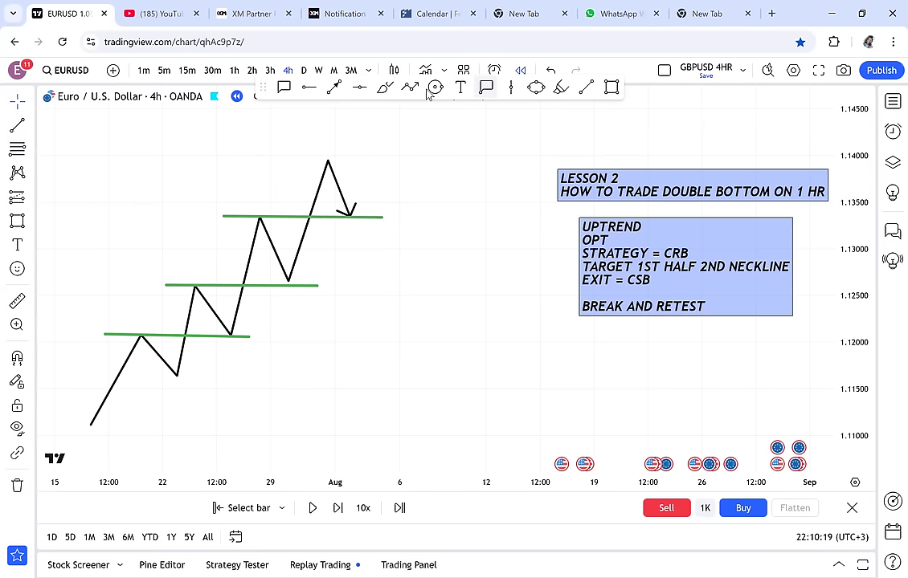
left_click_drag(136, 332, 141, 340)
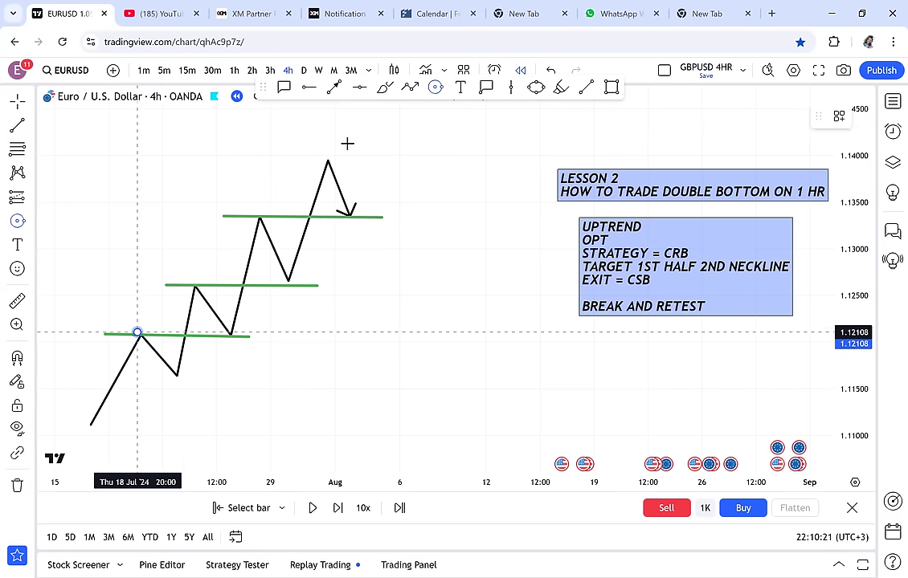
left_click(434, 87)
left_click_drag(199, 282, 198, 293)
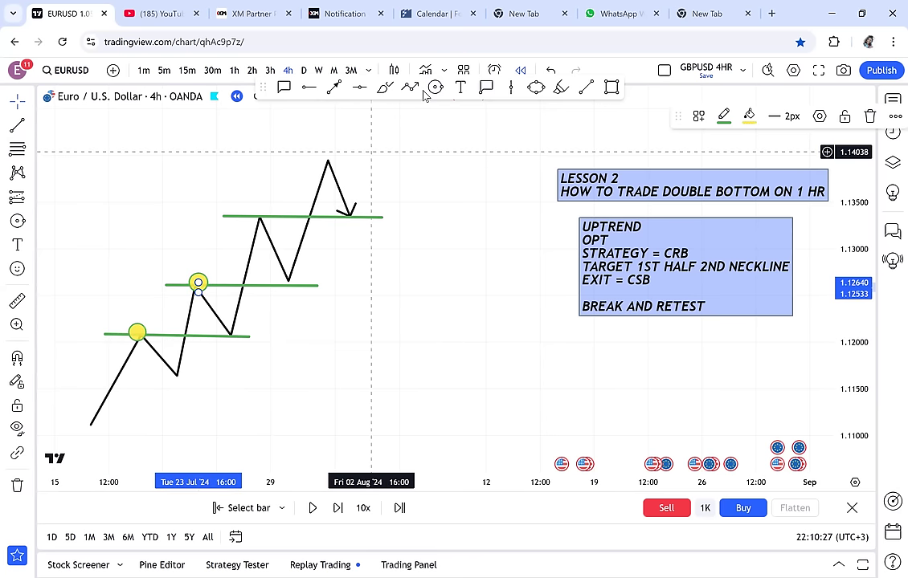
left_click(435, 87)
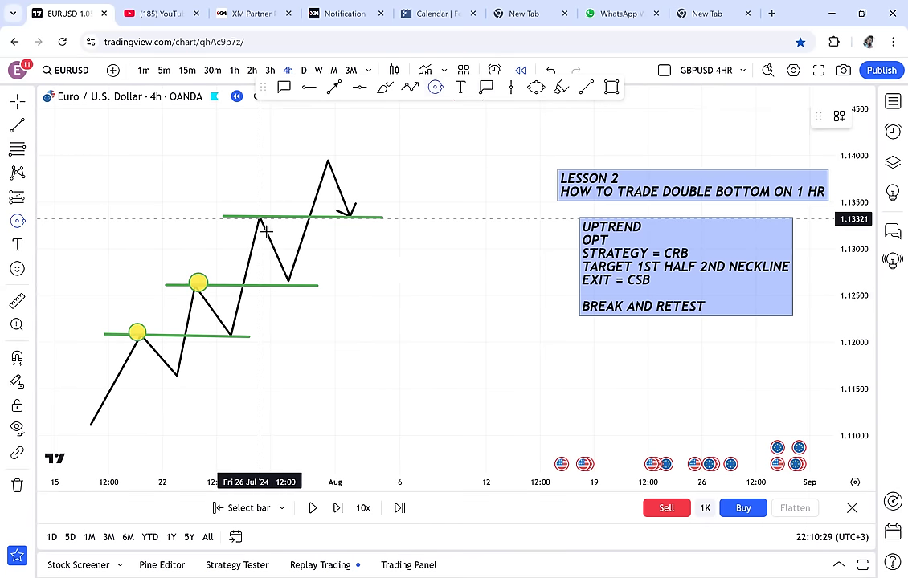
left_click_drag(259, 217, 266, 231)
left_click(327, 158)
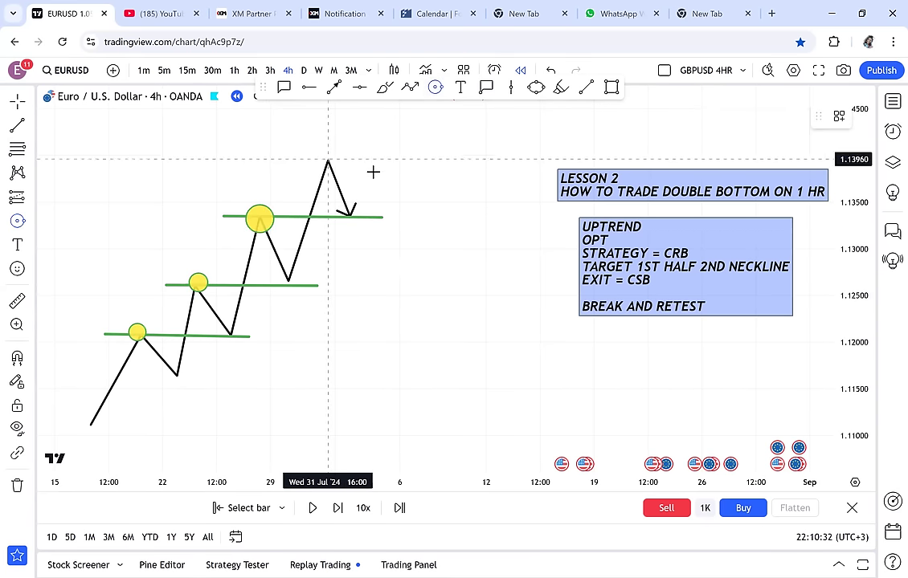
left_click(373, 171)
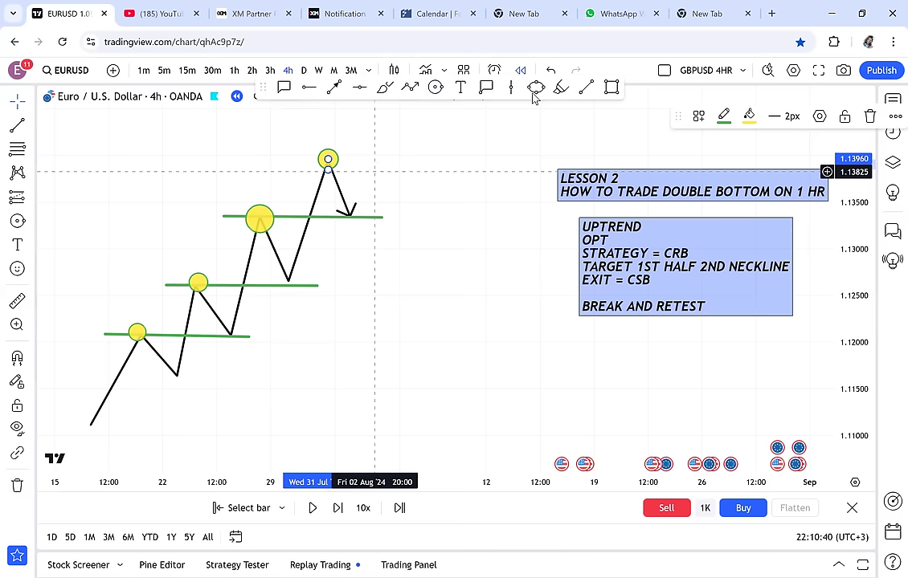
- Draw red retest boxes on the lowest and middle green necklines
left_click(610, 88)
left_click(181, 330)
left_click(244, 334)
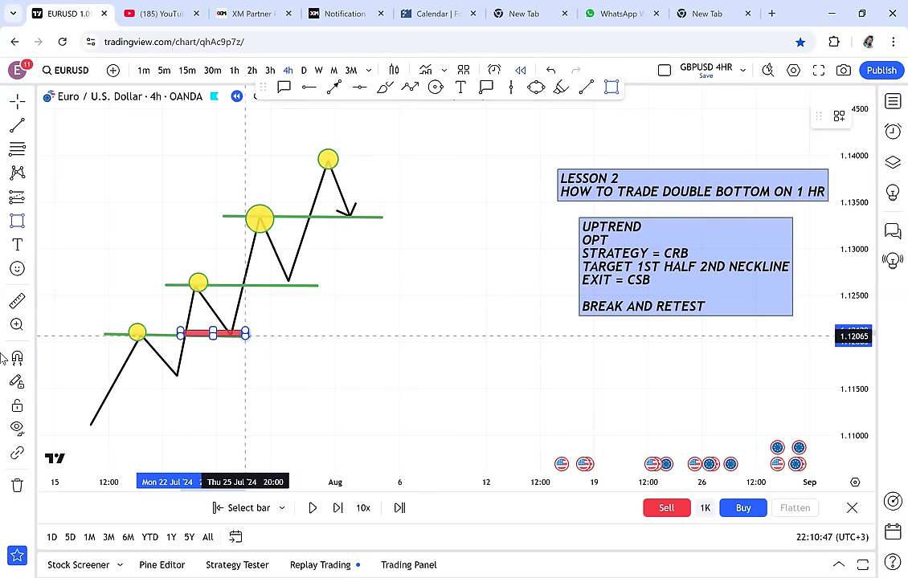
left_click(17, 384)
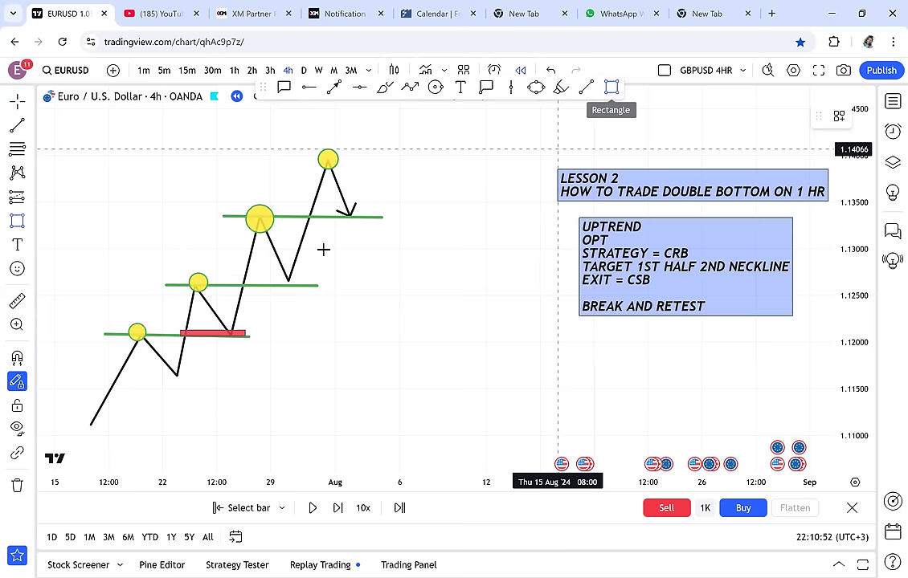
left_click(238, 271)
left_click(303, 284)
- Add a red box at the top neckline retest and another under the first pivot low
left_click(305, 205)
left_click(357, 215)
left_click_drag(358, 215, 361, 216)
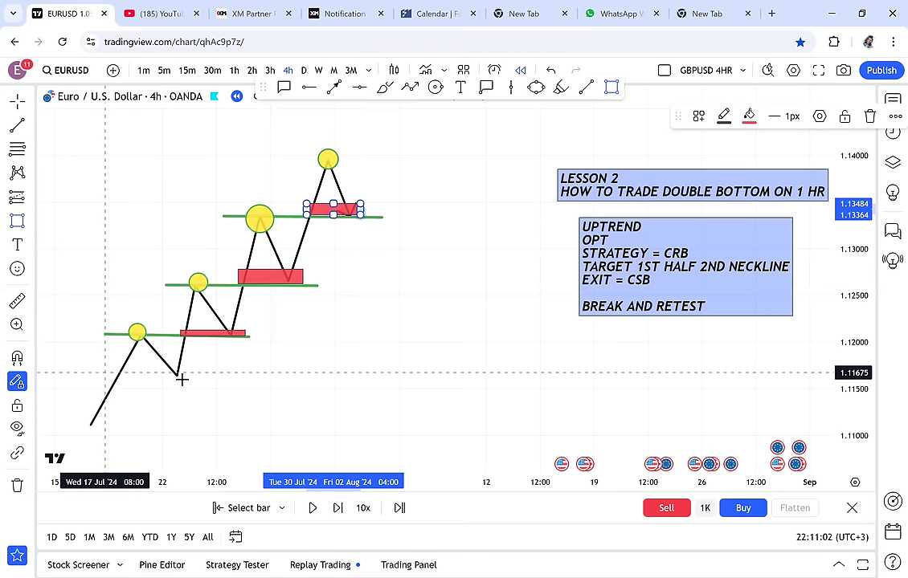
left_click_drag(105, 373, 183, 378)
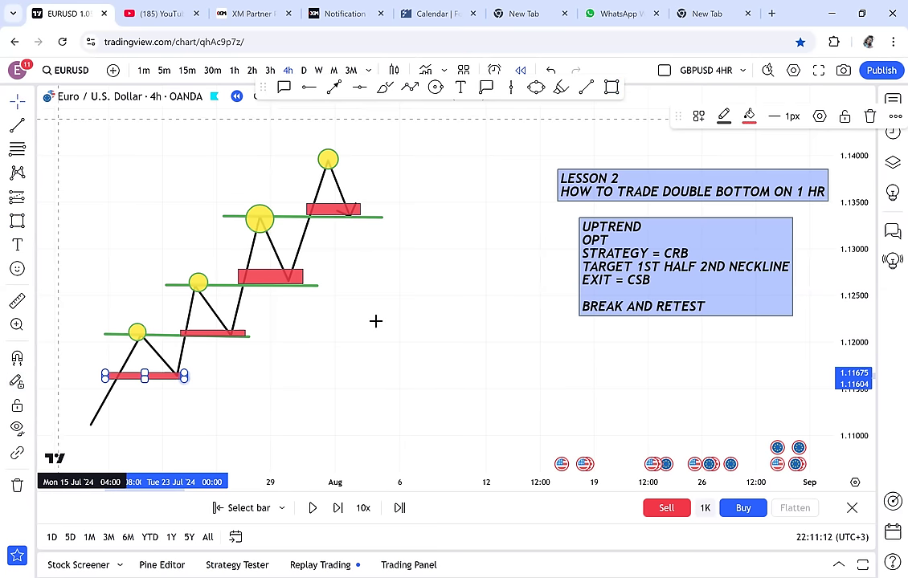
left_click_drag(375, 321, 438, 275)
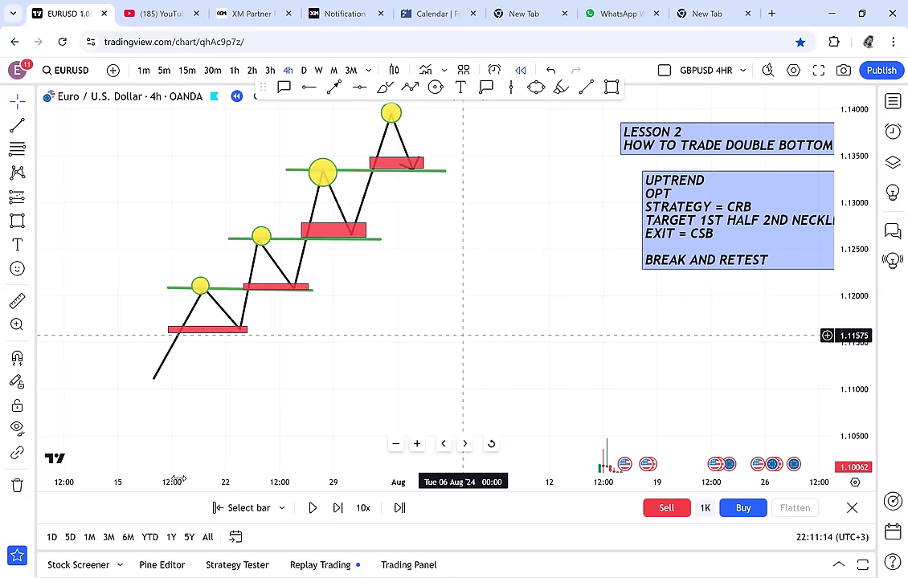
- Reset the chart to bring the real EURUSD candles back into view
left_click(490, 443)
scroll(588, 408, "down", 3)
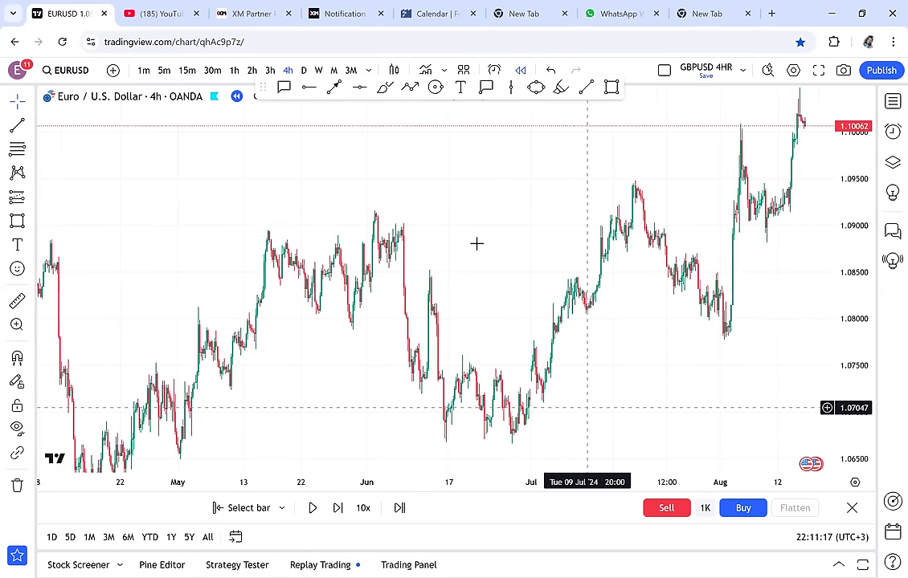
scroll(796, 193, "right", 5)
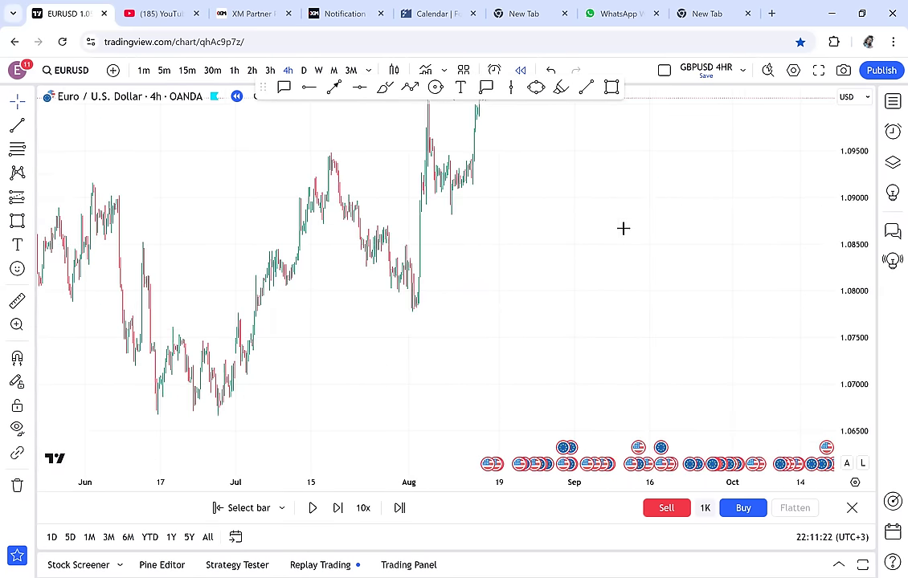
- Draw a green rising trend line under the early-August lows, extending past the latest bars
left_click(587, 88)
left_click(338, 350)
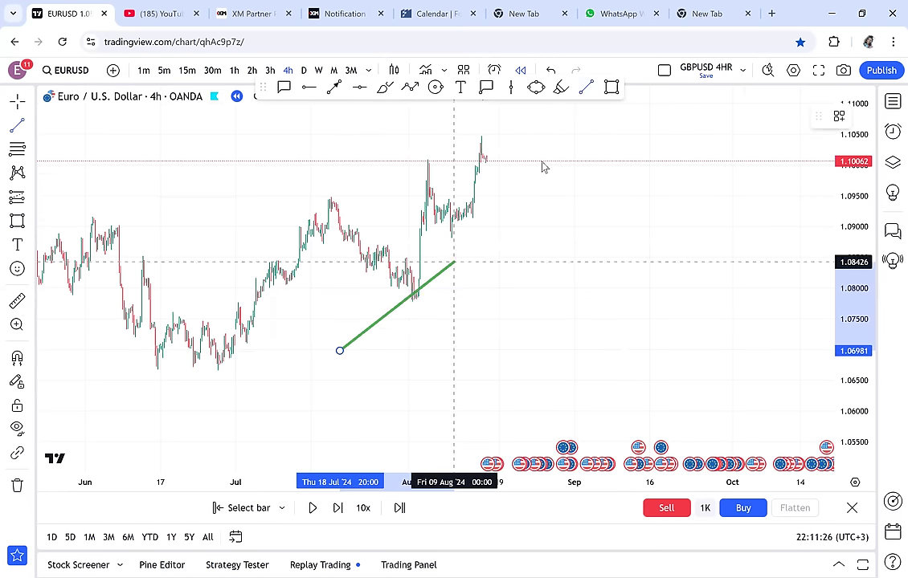
left_click(540, 160)
mouse_move(541, 162)
left_mouse_down()
mouse_move(462, 195)
mouse_move(526, 152)
left_mouse_up()
left_click_drag(340, 382, 337, 405)
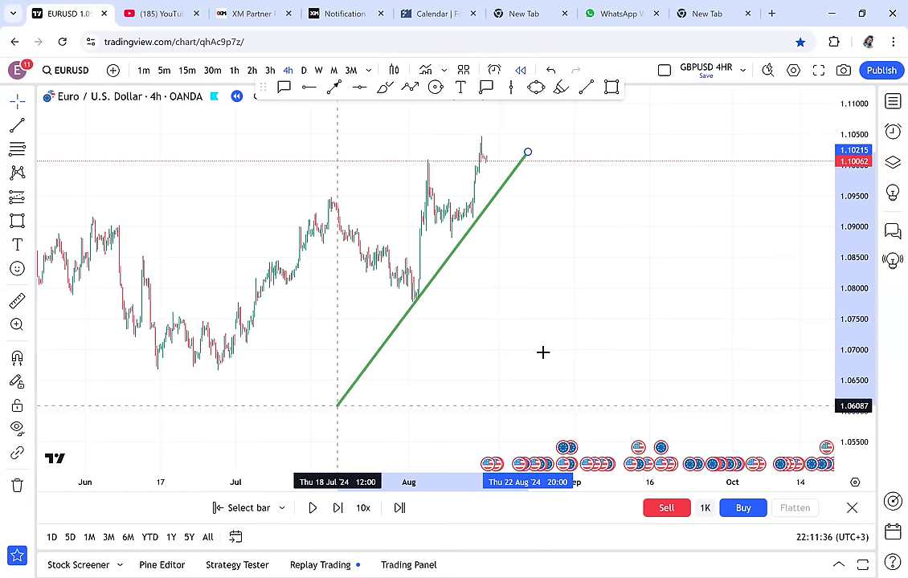
scroll(542, 352, "up", 3)
scroll(542, 352, "up", 1)
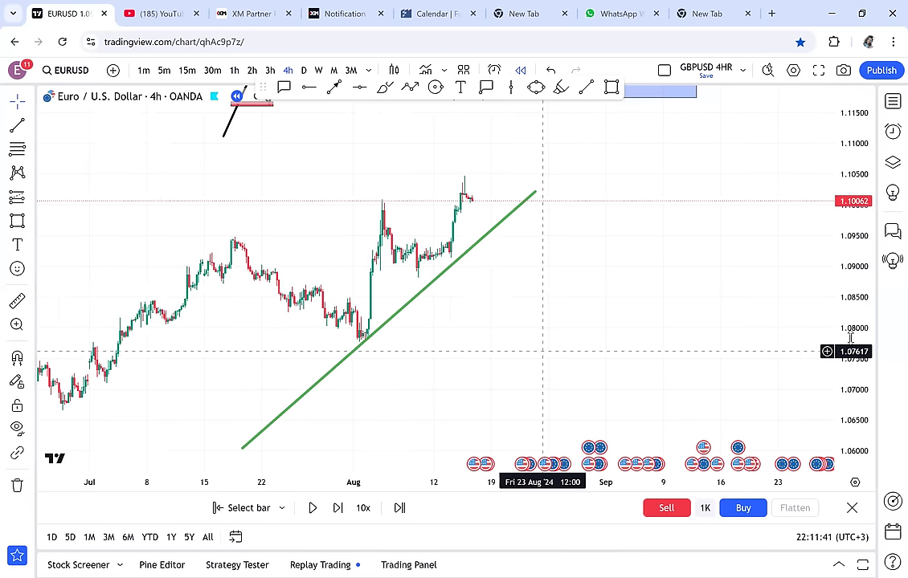
scroll(535, 409, "left", 3)
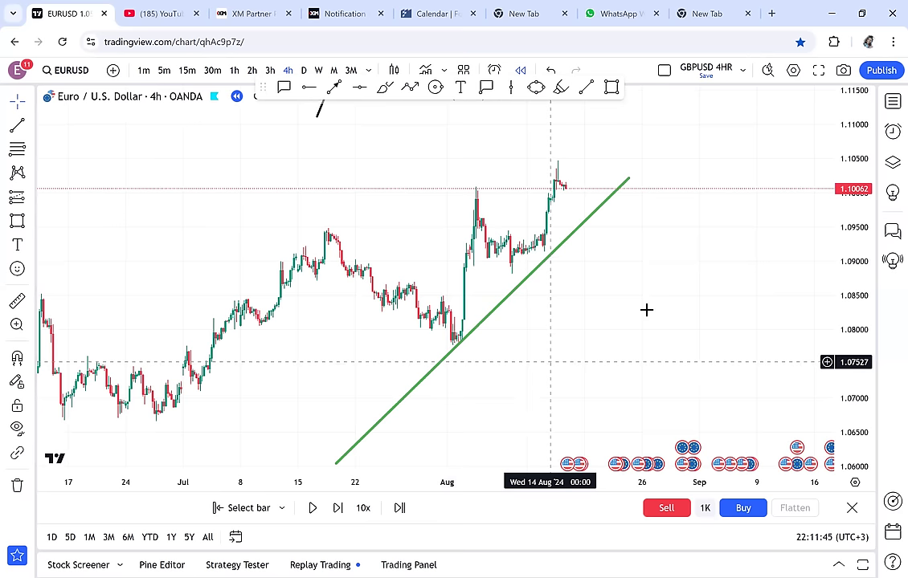
scroll(647, 309, "up", 5)
scroll(646, 309, "right", 3)
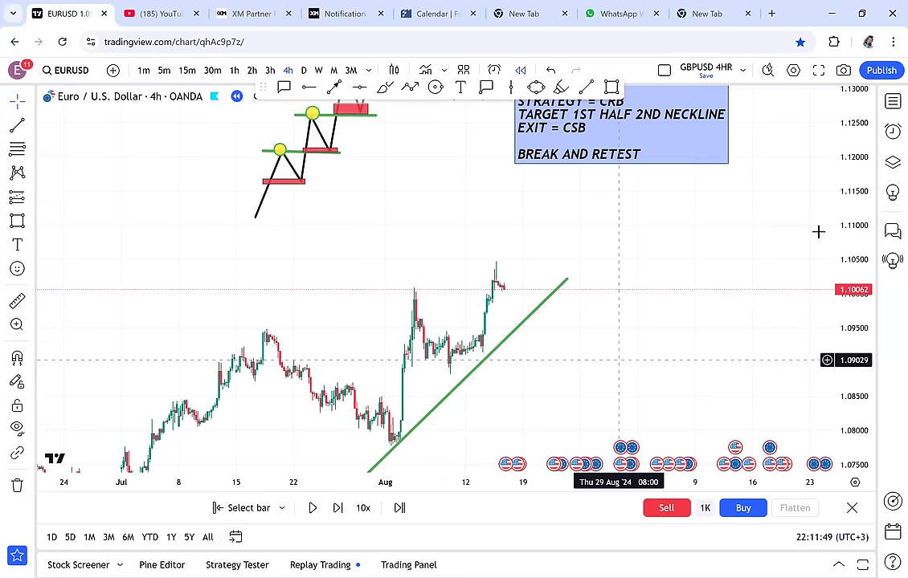
scroll(688, 262, "up", 1)
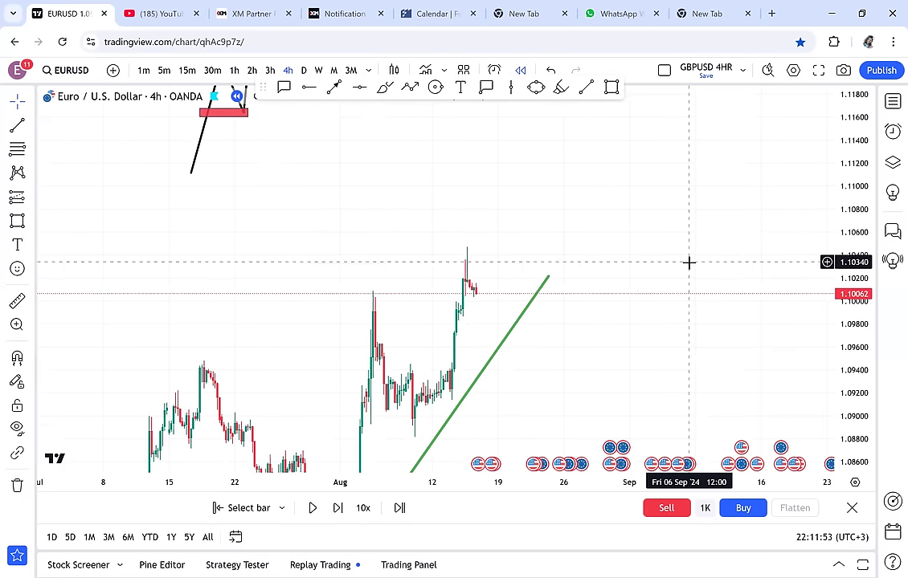
scroll(678, 273, "up", 1)
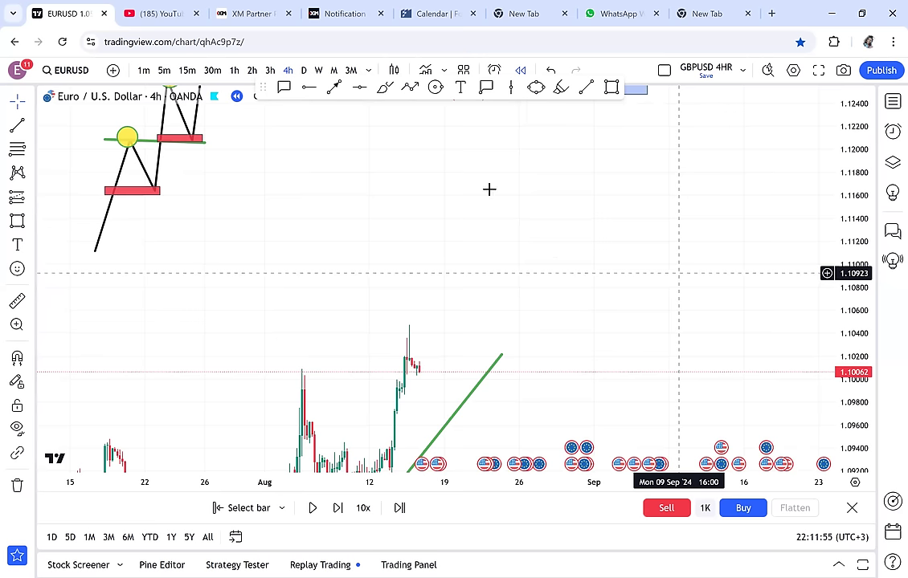
- Place black horizontal rays at 1.10098 and 1.09405
left_click(308, 87)
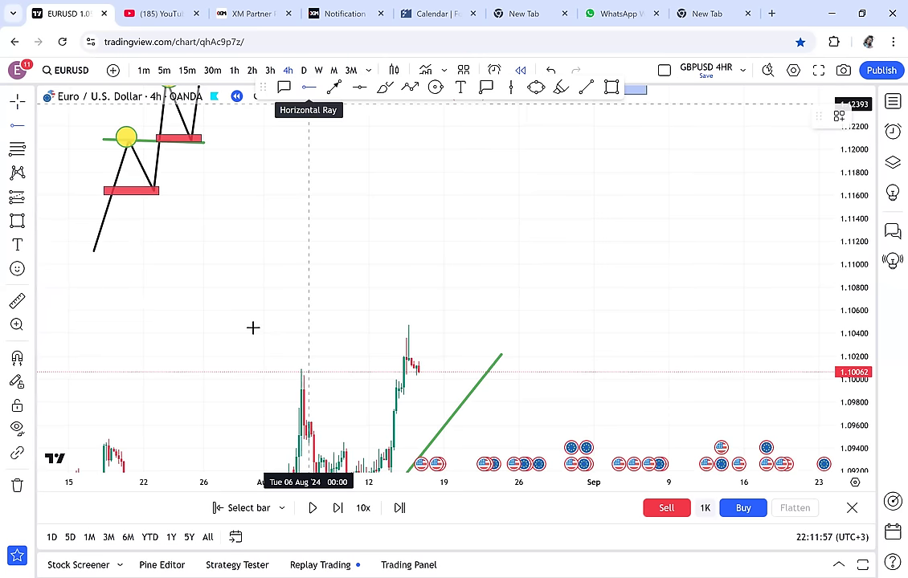
left_click(277, 368)
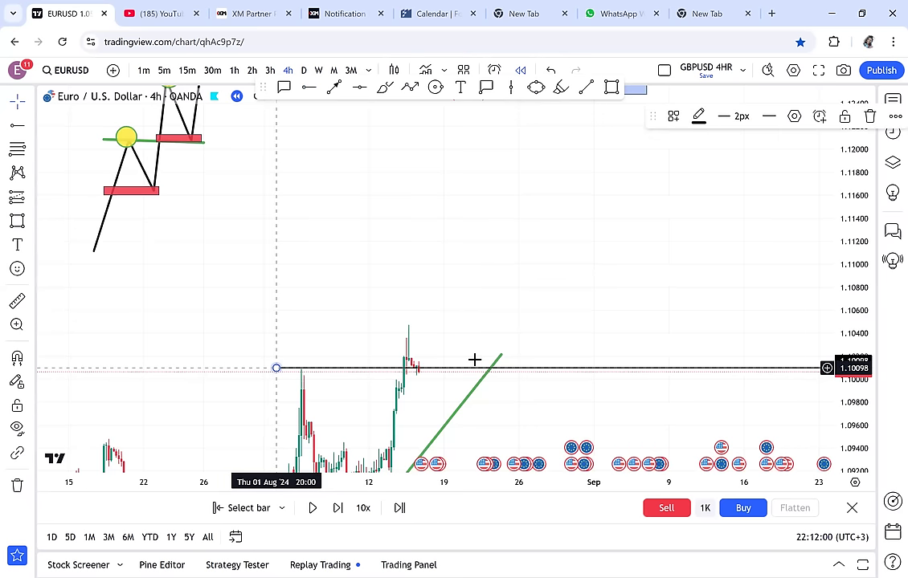
scroll(803, 388, "up", 1)
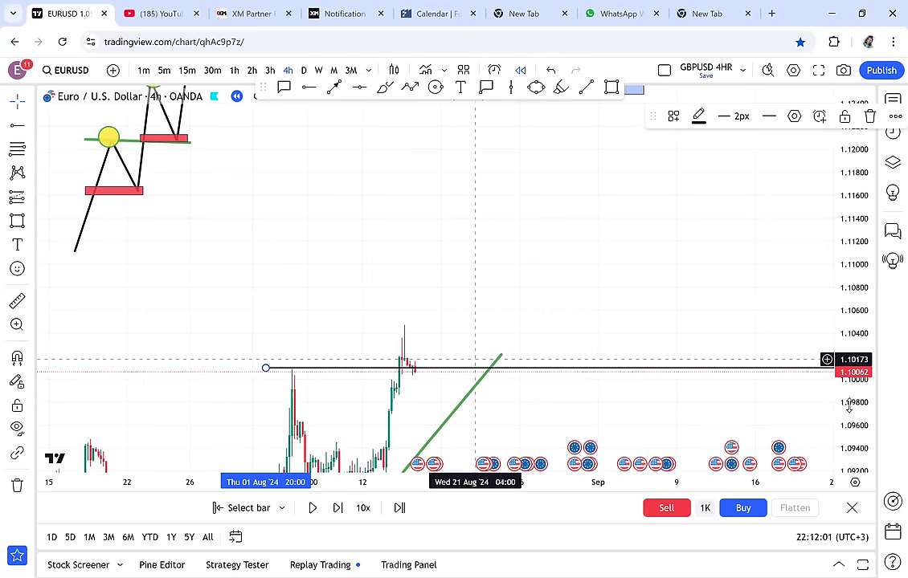
left_click(310, 87)
left_click(310, 86)
left_click(380, 386)
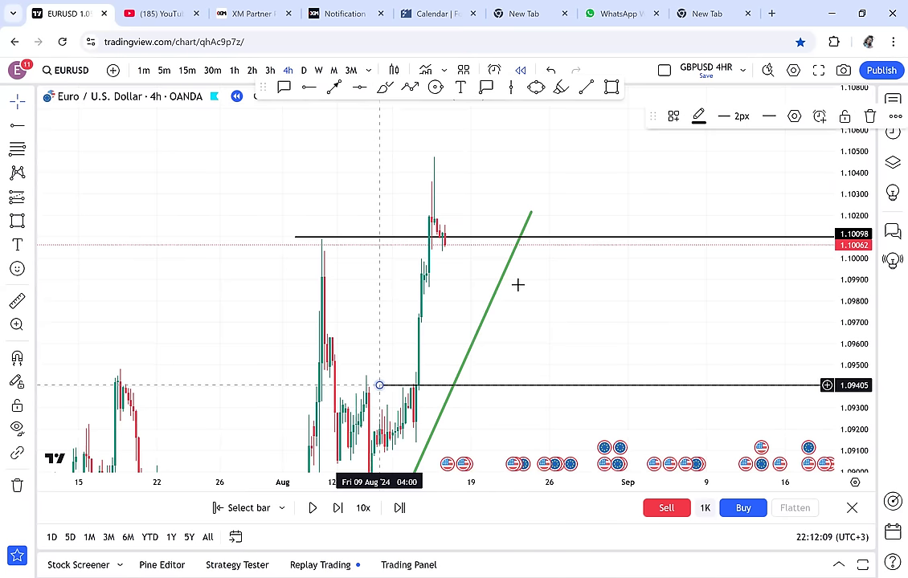
- Mark where price touches each ray with a yellow circle
left_click(318, 234)
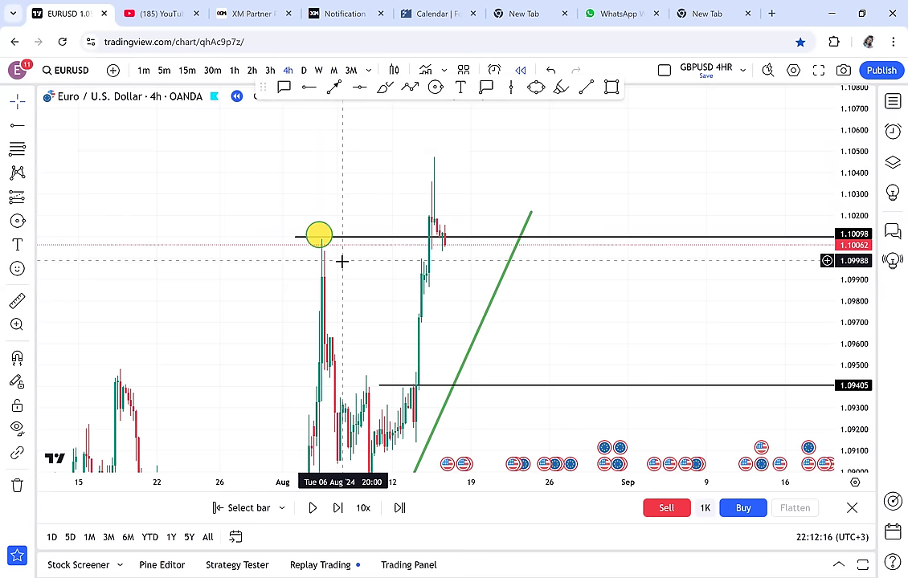
left_click(435, 86)
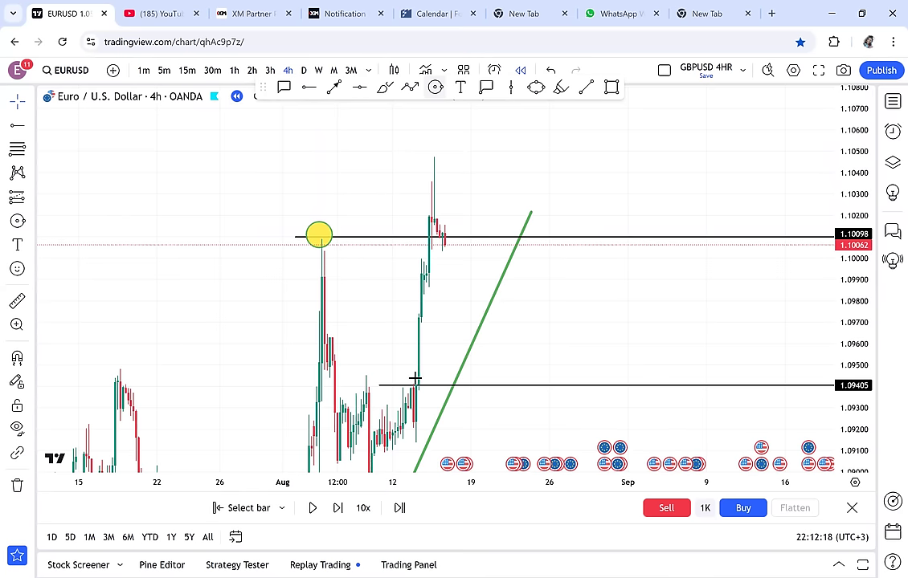
left_click(412, 382)
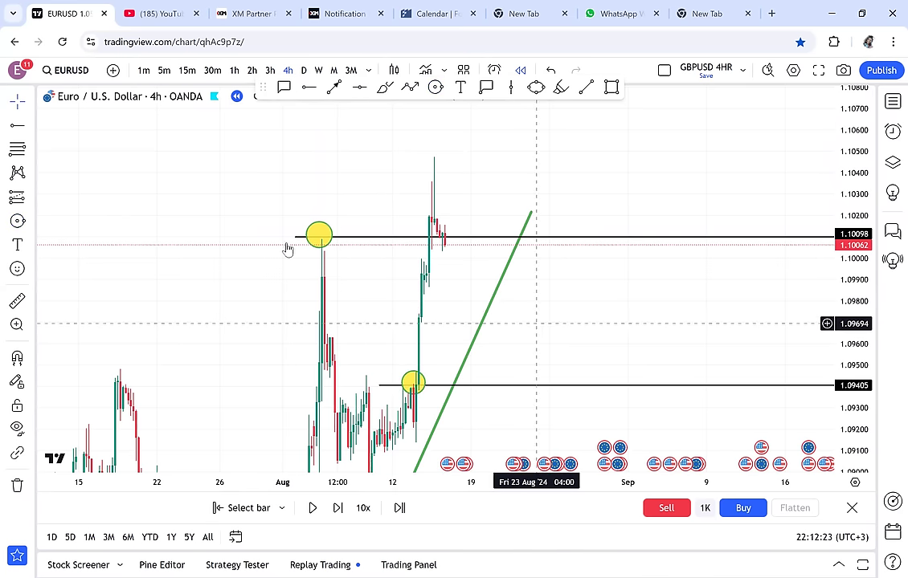
left_click_drag(286, 247, 266, 246)
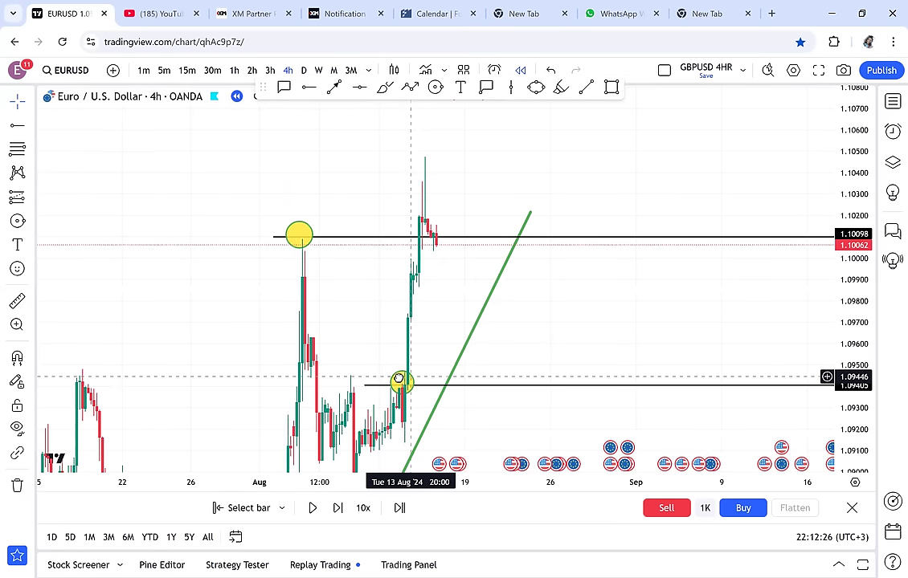
left_click(405, 388)
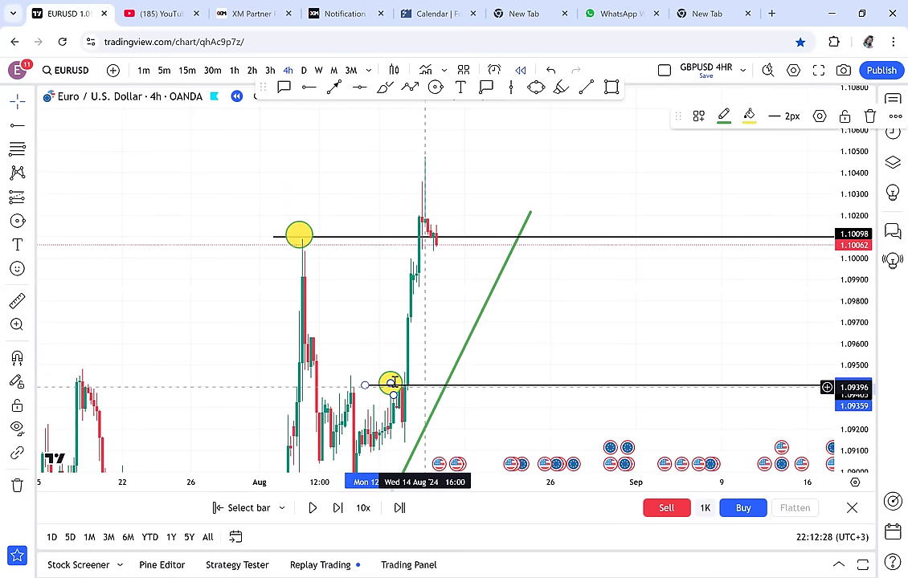
left_click(410, 87)
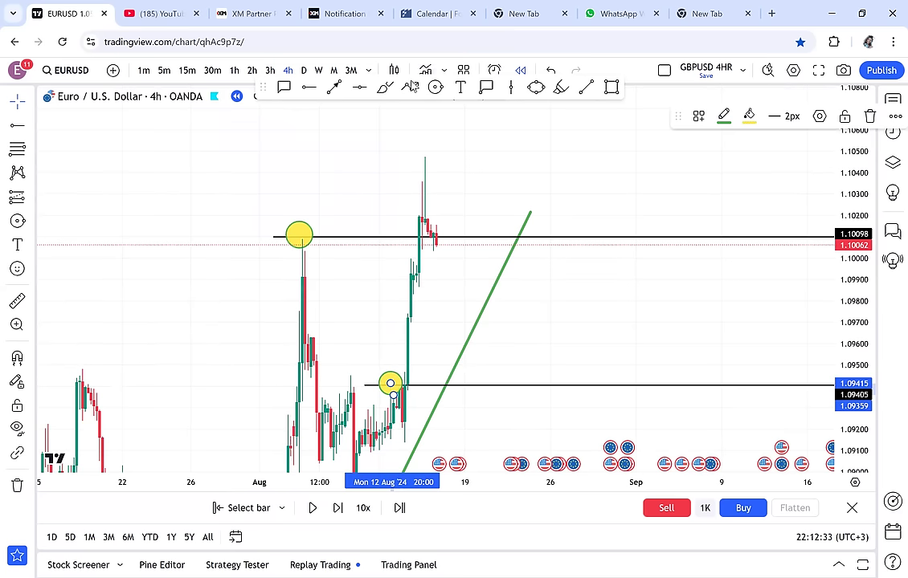
- Draw a three-point projected arrow path starting near the recent high
left_click(441, 243)
left_click(465, 394)
double_click(526, 184)
- Delete the black arrow path, keeping the rays, yellow circles and green trend line
left_click_drag(622, 162, 561, 197)
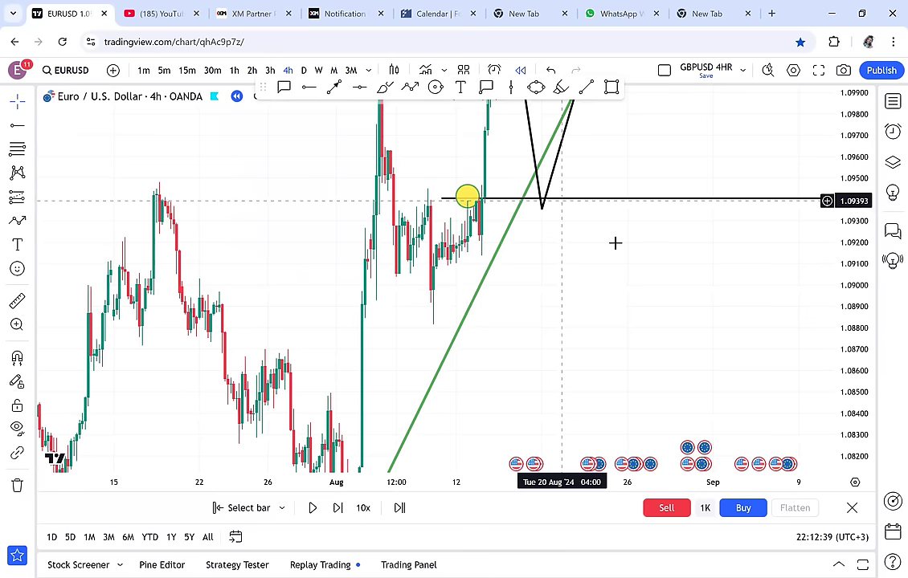
left_click_drag(614, 243, 572, 388)
scroll(555, 381, "left", 5)
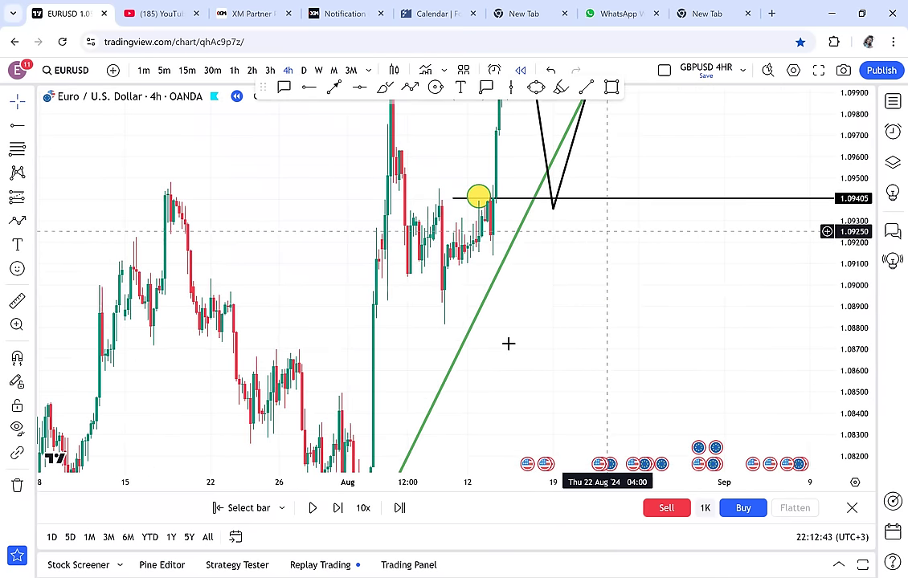
scroll(630, 321, "right", 3)
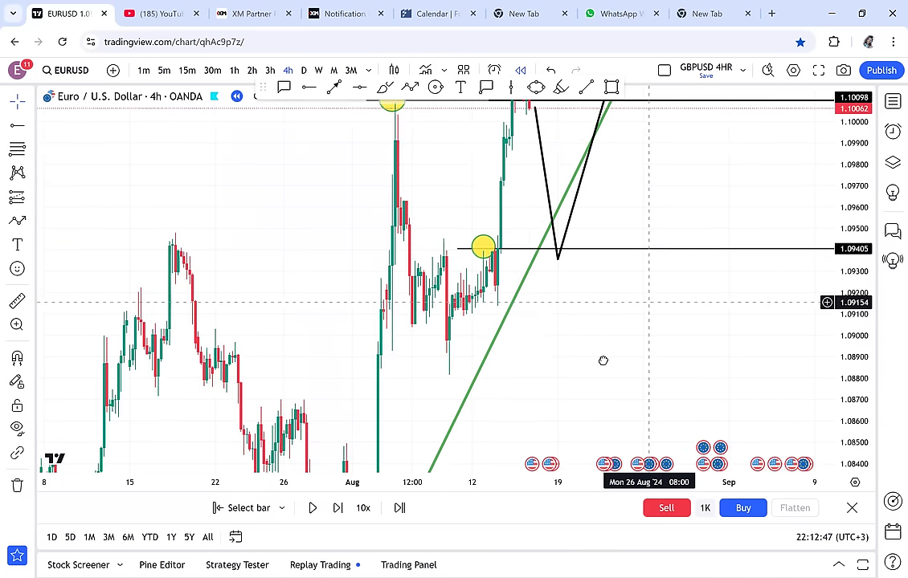
scroll(591, 388, "right", 2)
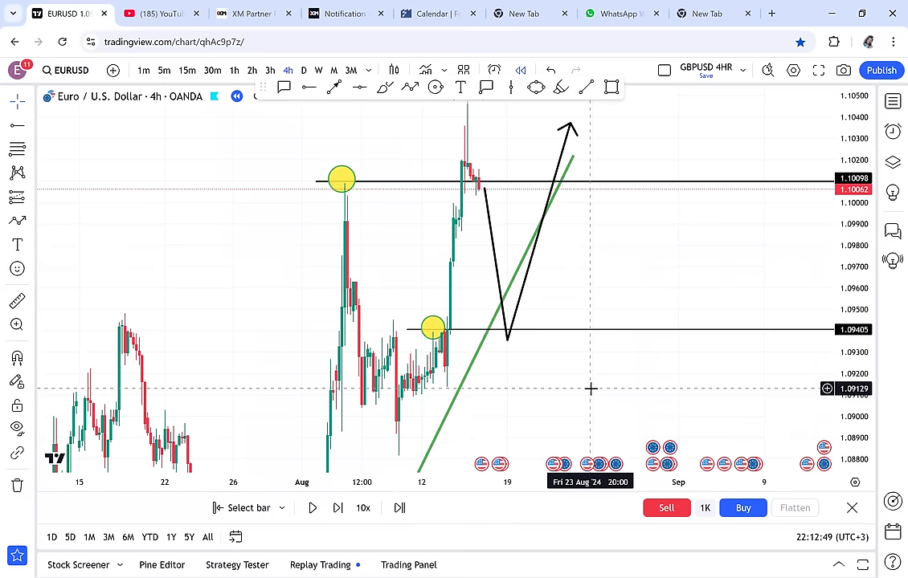
left_click(507, 338)
key("Delete")
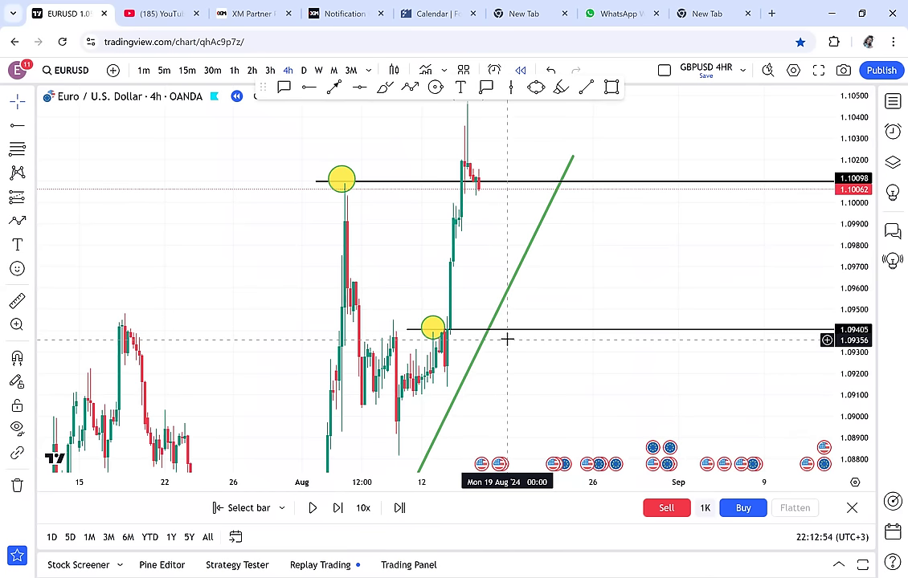
scroll(507, 338, "up", 3)
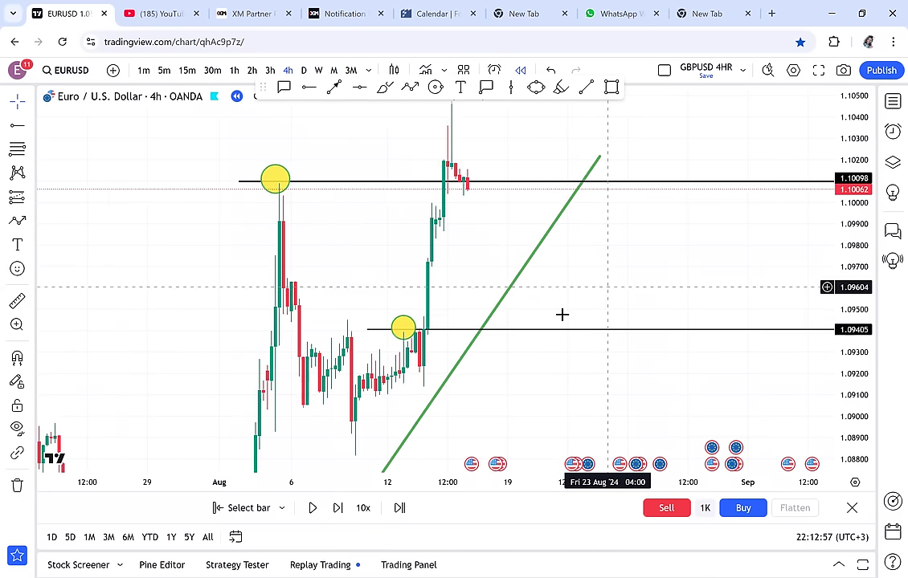
left_click_drag(561, 315, 509, 335)
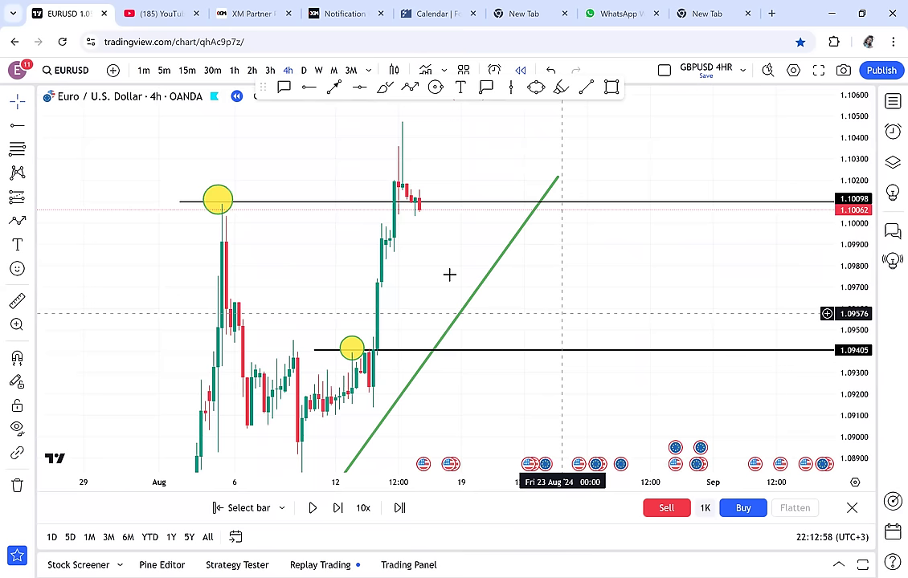
- Draw a retest rectangle below the lower neckline with grey fill at 21% opacity
left_click(609, 89)
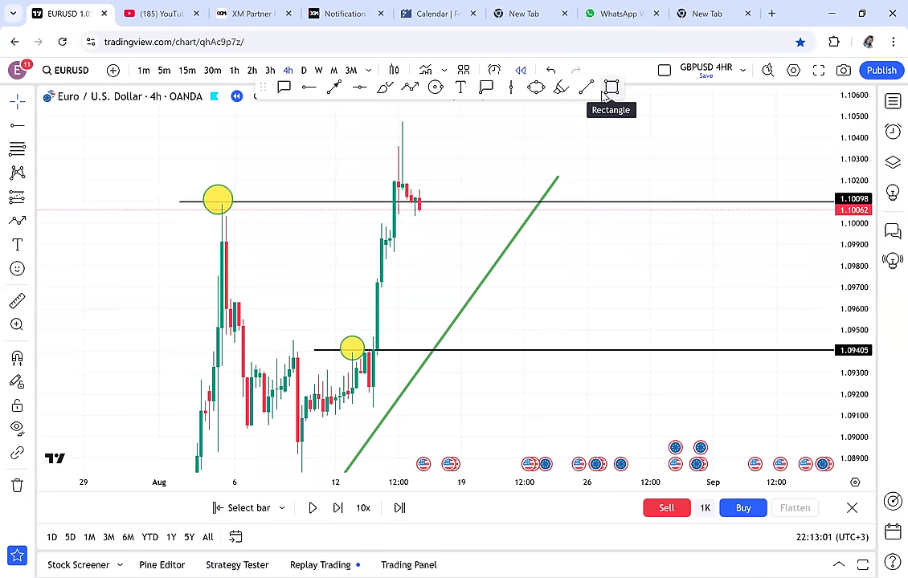
left_click(337, 385)
left_click(662, 406)
left_click(750, 118)
left_click(771, 325)
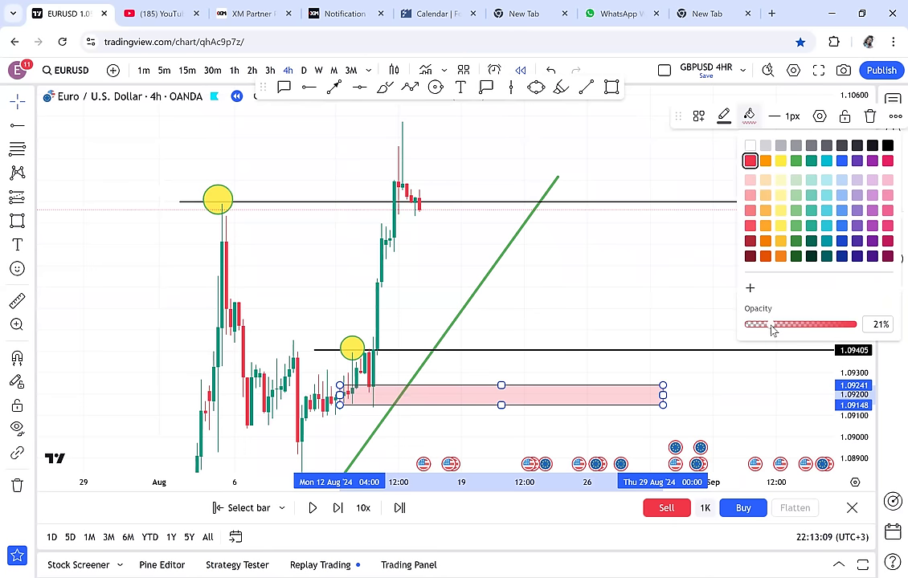
left_click(887, 146)
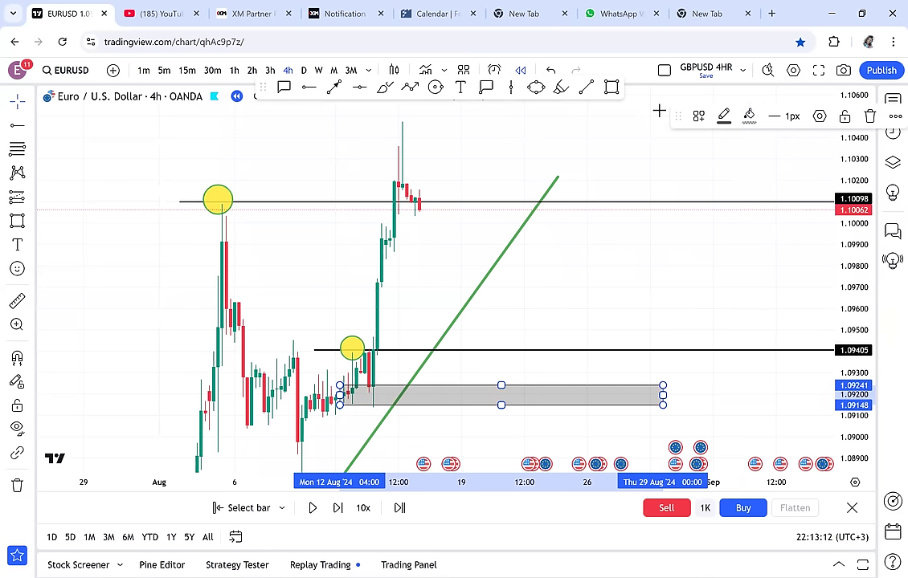
- Place a yellow circle at the left end of the grey zone
left_click(435, 87)
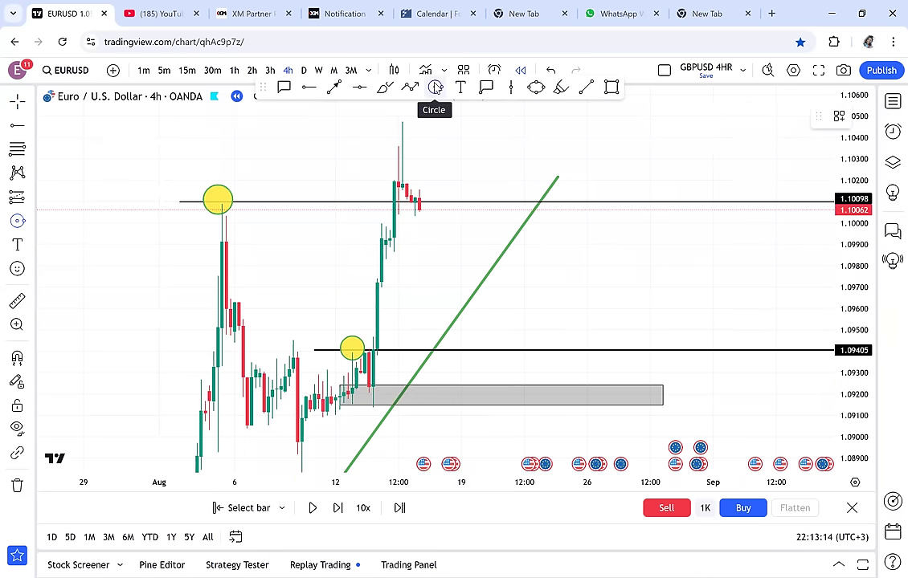
left_click(372, 392)
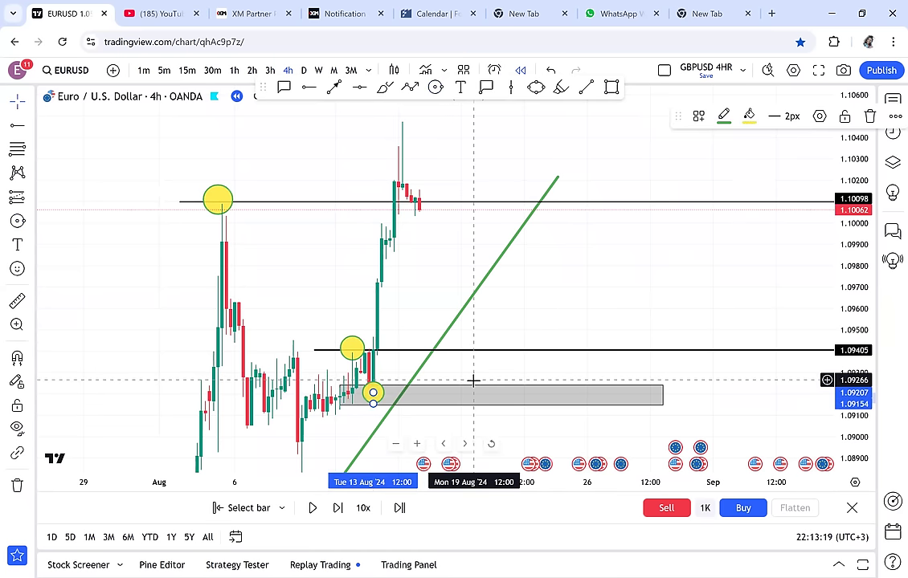
key("Escape")
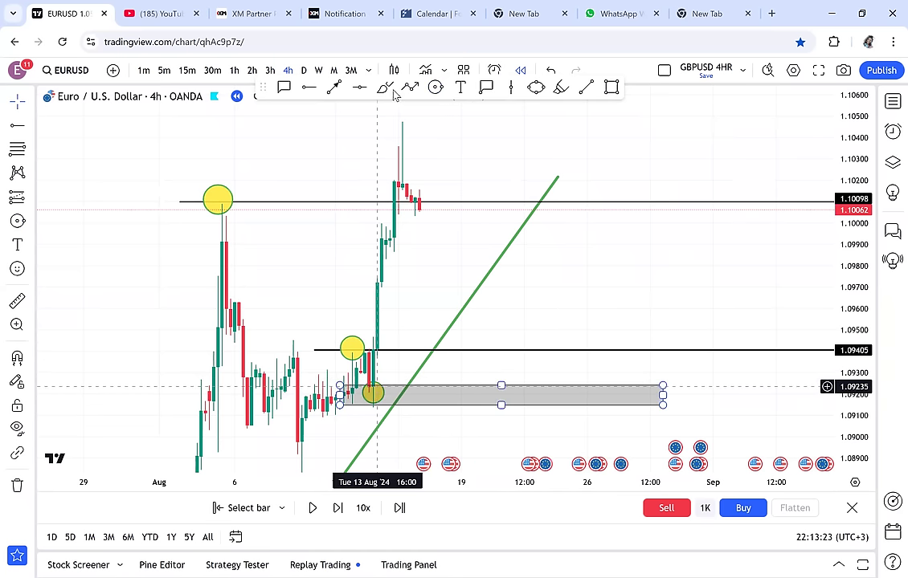
- Draw a black arrow from the latest candle down into the grey zone
left_click(359, 88)
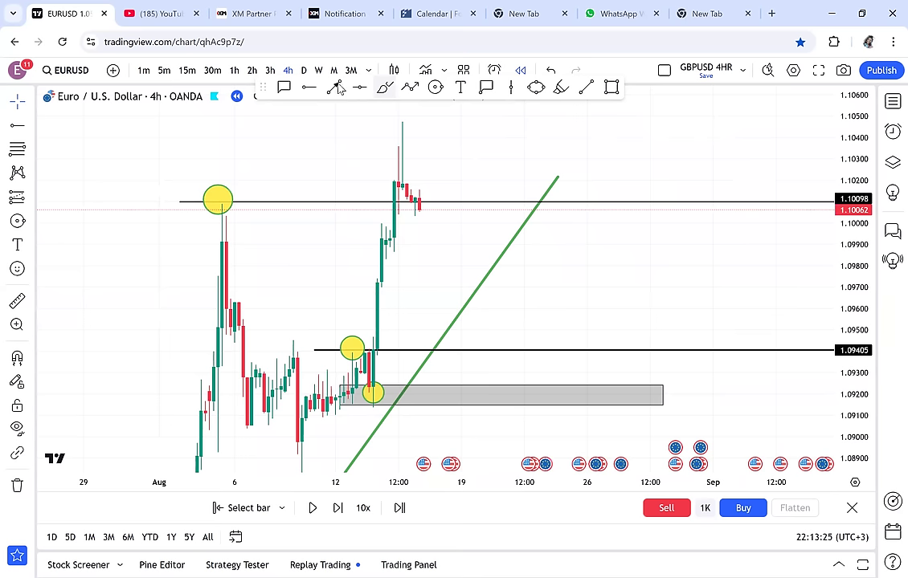
left_click(423, 209)
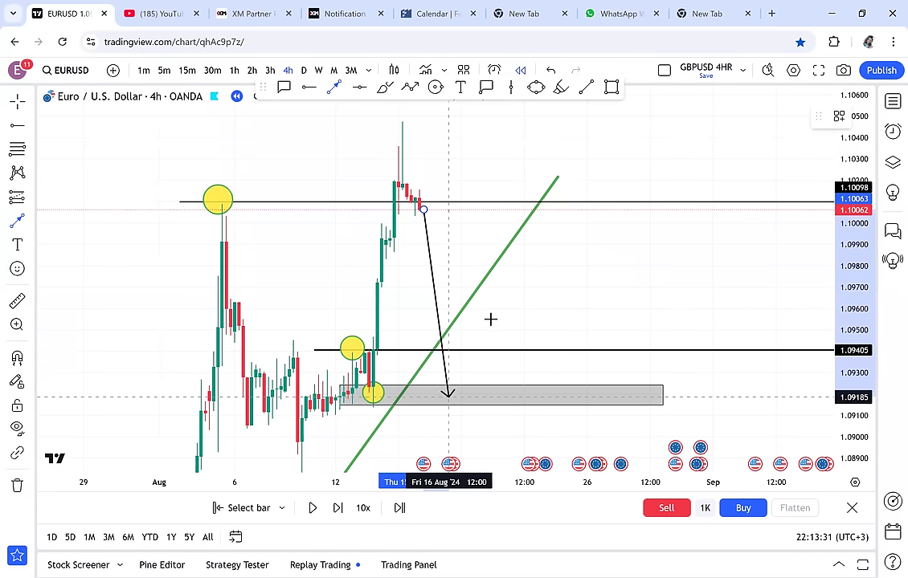
left_click(447, 395)
left_click(429, 250)
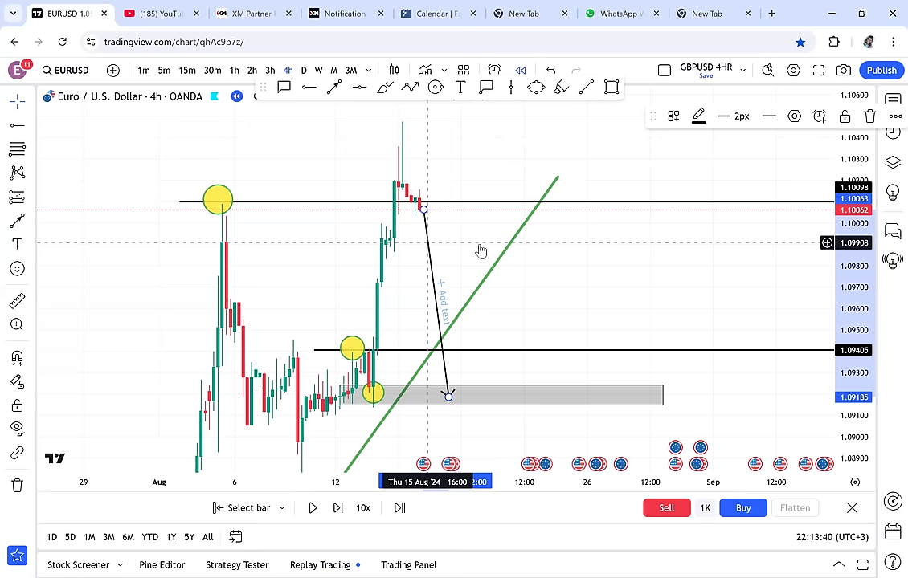
left_click(497, 162)
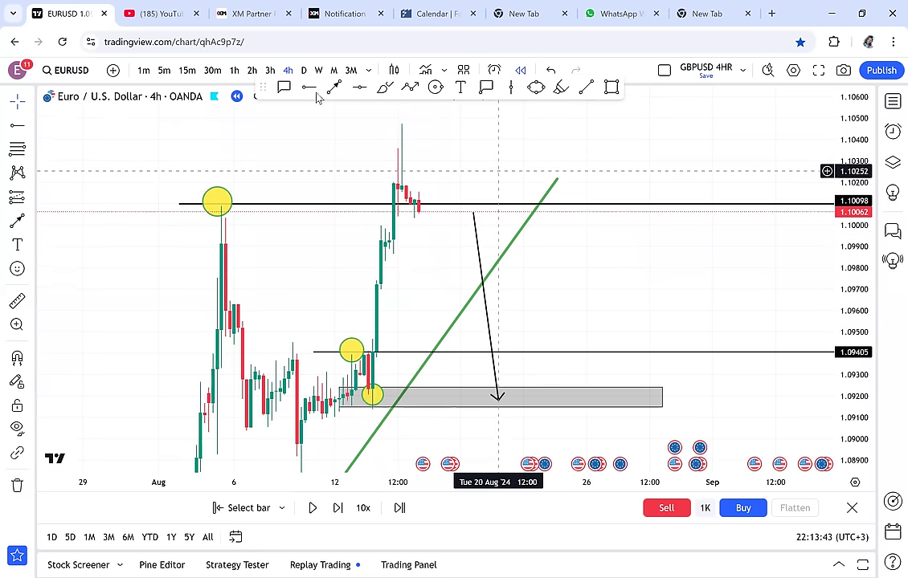
scroll(317, 96, "up", 1)
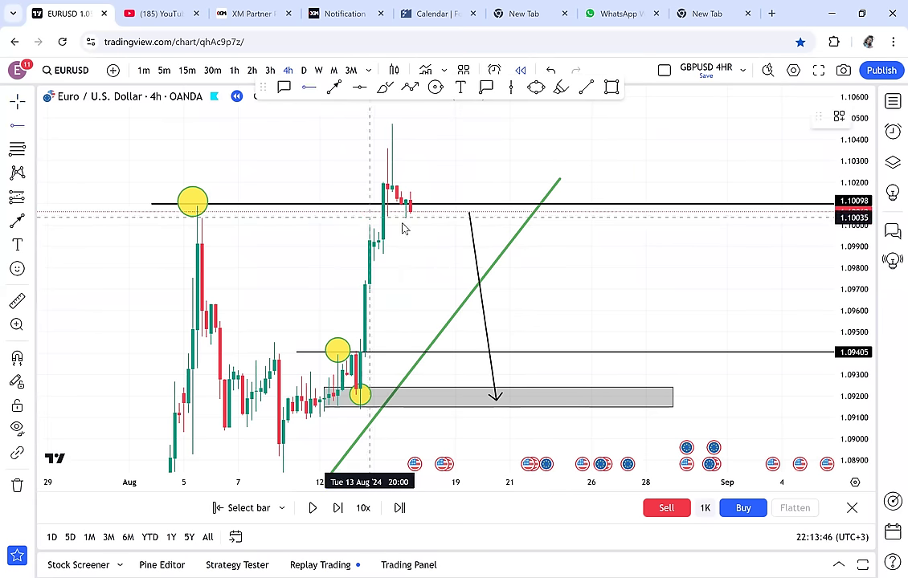
- Add a horizontal ray at 1.10035 and advance the replay by one 4h candle
left_click(369, 217)
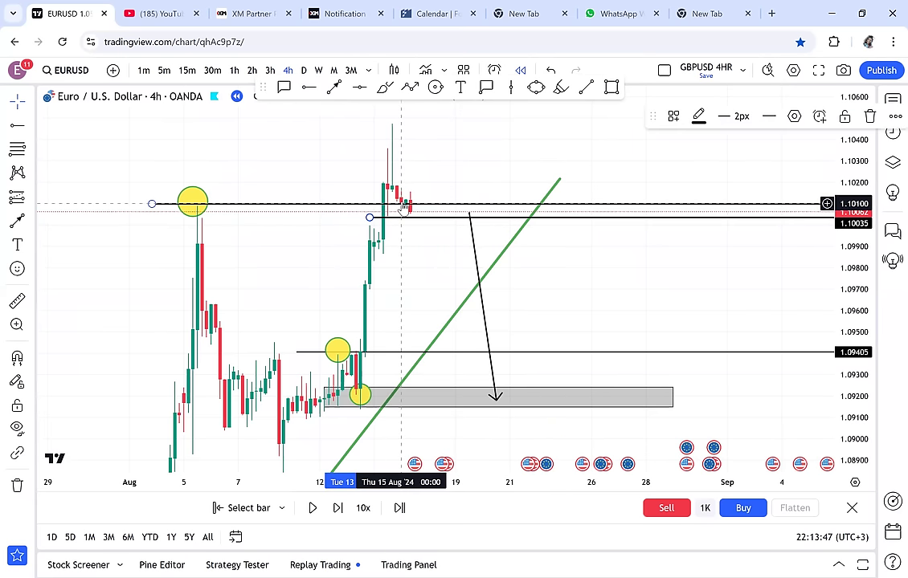
left_click(337, 509)
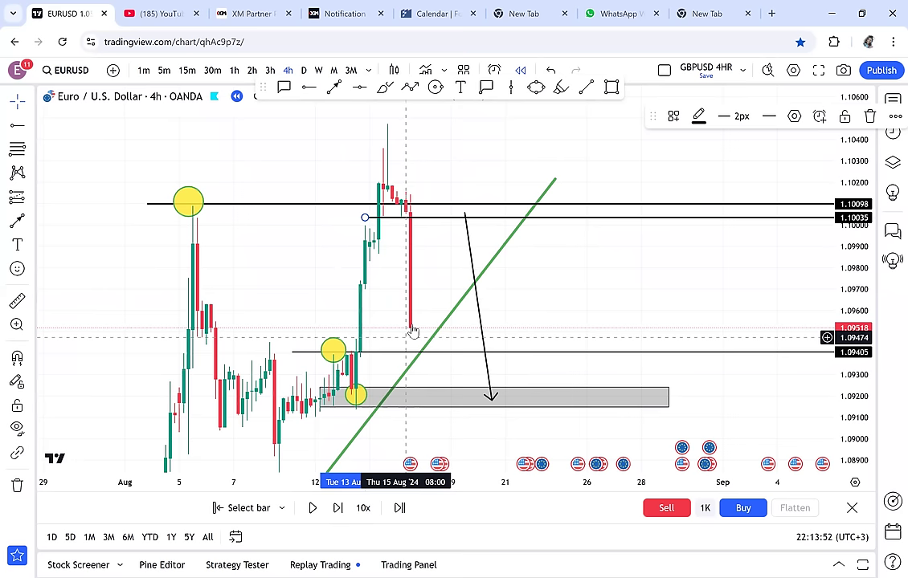
scroll(555, 301, "up", 1)
- Move the black down-arrow right so it starts at the new ray
left_click(596, 275)
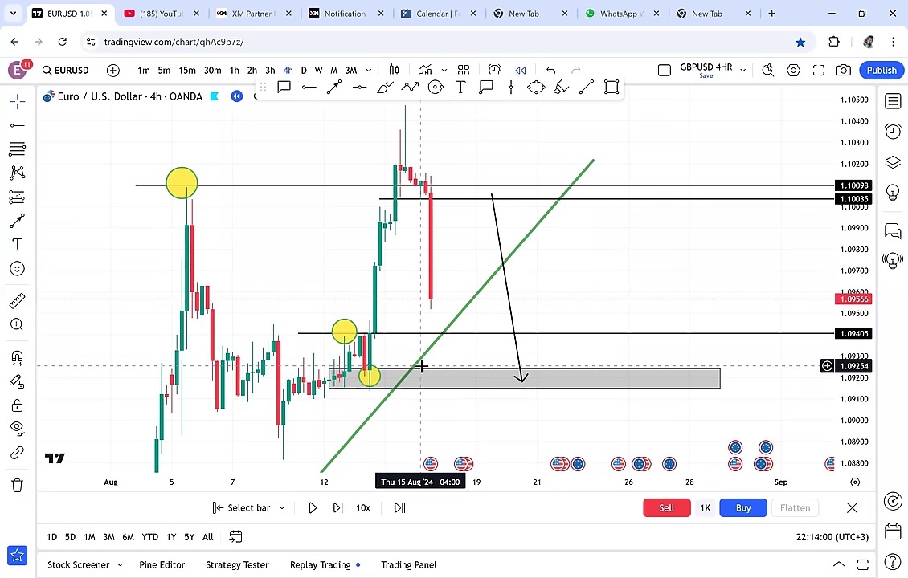
left_click(507, 297)
mouse_move(506, 298)
left_mouse_down()
mouse_move(527, 304)
mouse_move(431, 308)
mouse_move(444, 337)
left_mouse_up()
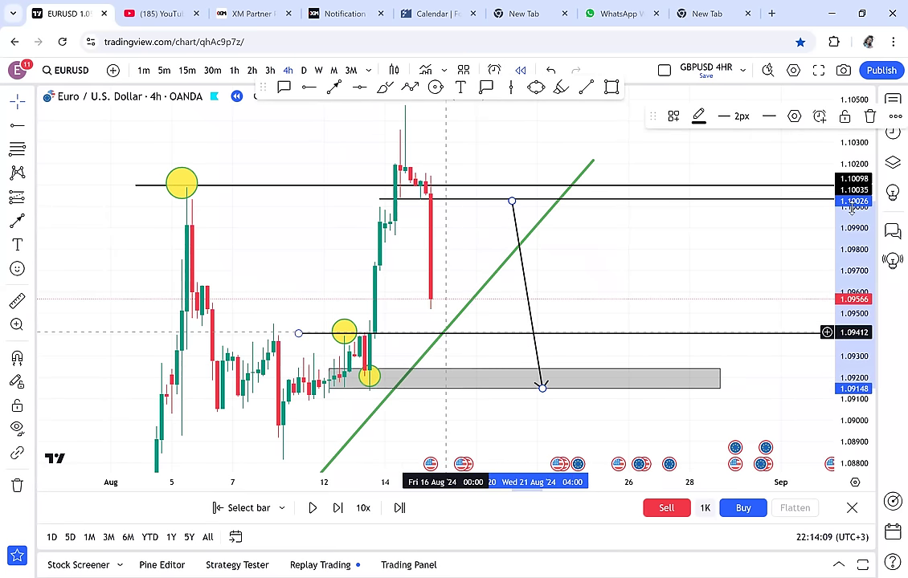
- Extend the green trendline's start back to 14 Jun near 1.0609, beneath the June–July lows
scroll(557, 306, "left", 5)
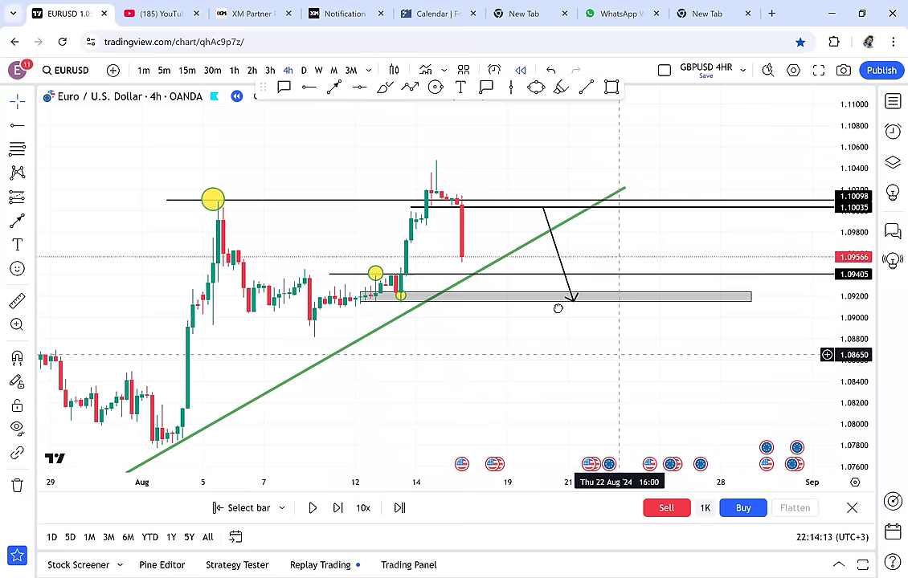
scroll(314, 415, "left", 5)
scroll(620, 229, "right", 5)
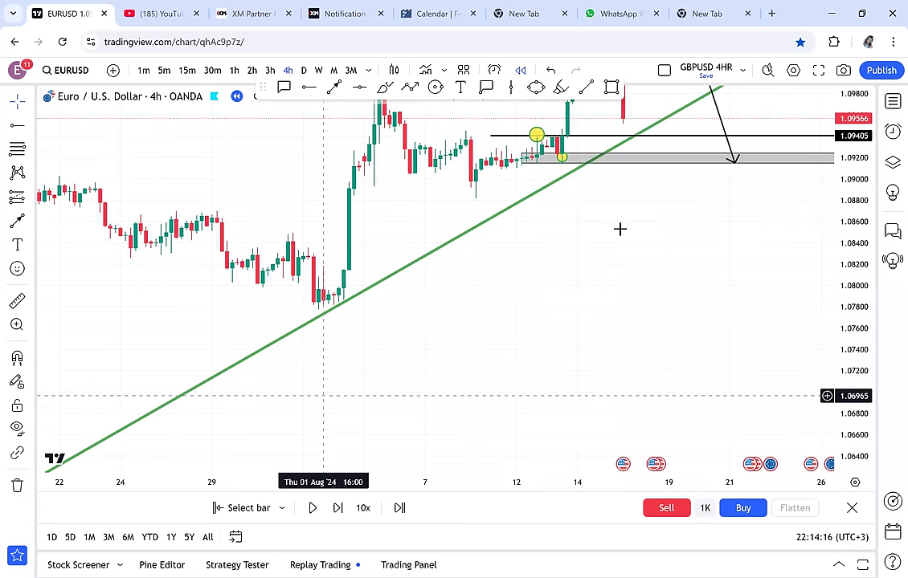
scroll(619, 229, "left", 5)
scroll(620, 229, "down", 2)
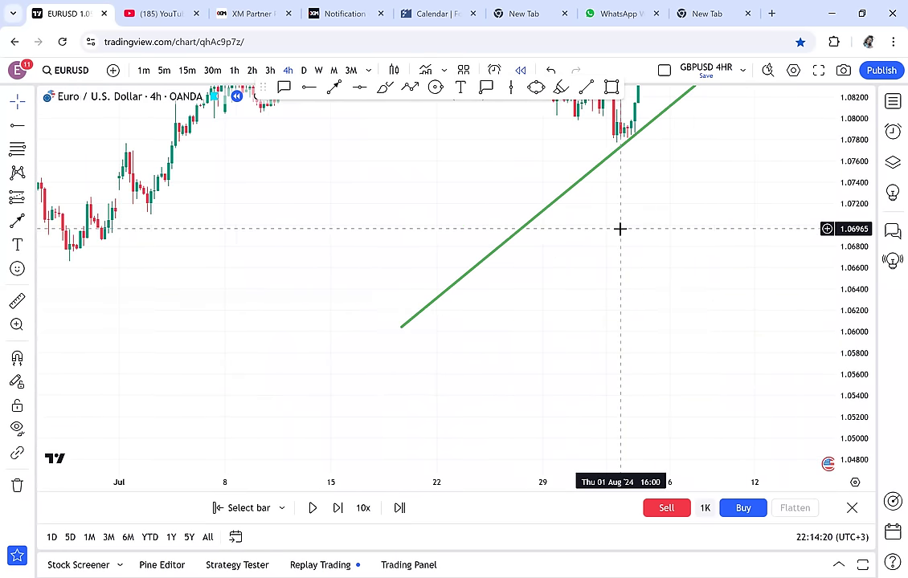
scroll(619, 229, "down", 2)
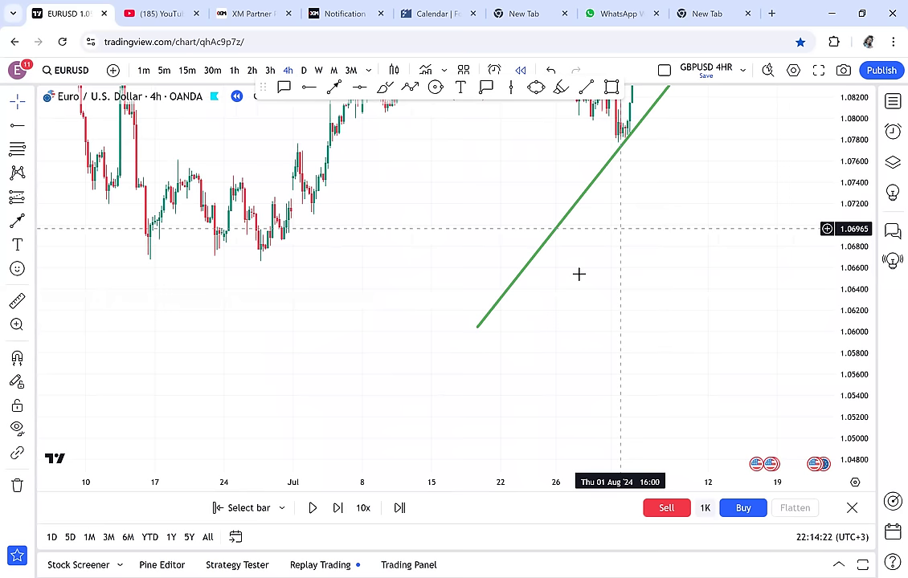
scroll(644, 389, "down", 1)
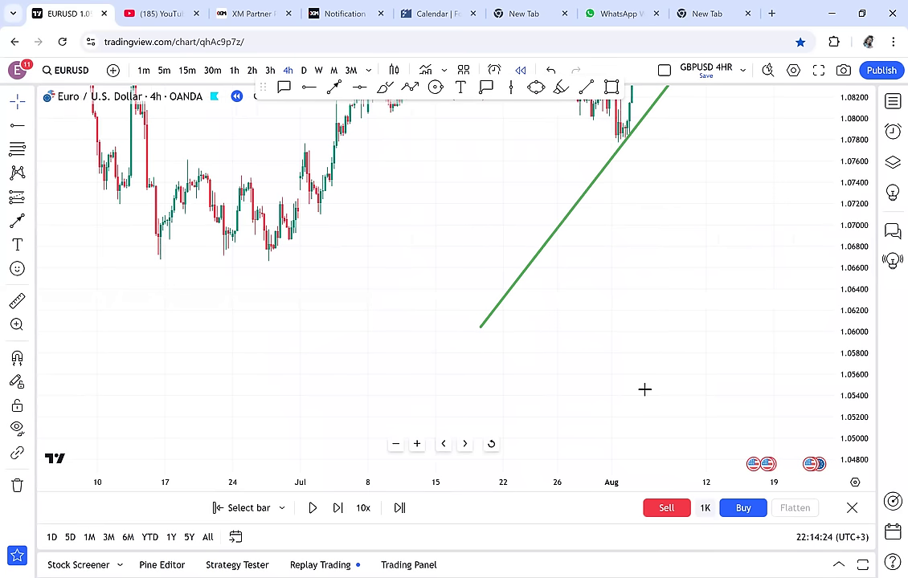
scroll(644, 389, "down", 3)
scroll(645, 387, "up", 2)
left_click_drag(559, 328, 307, 321)
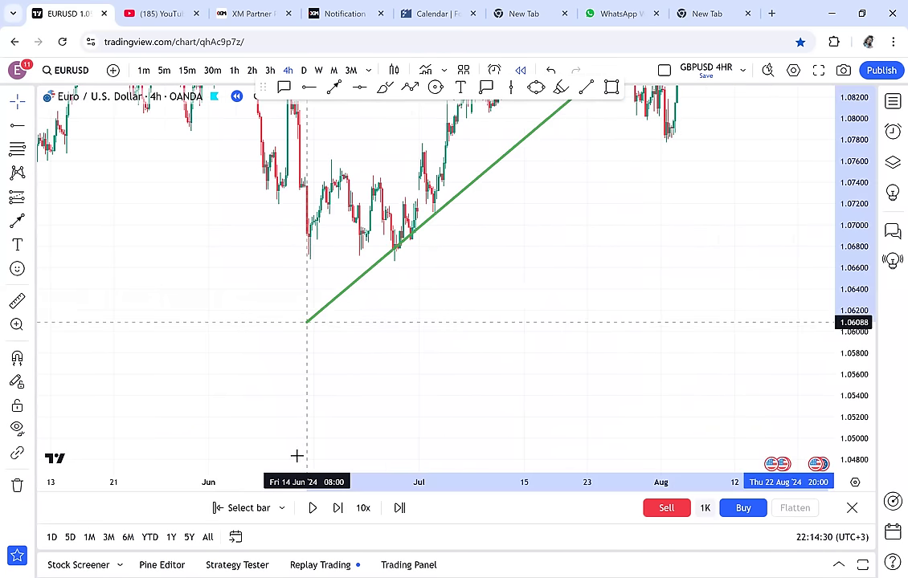
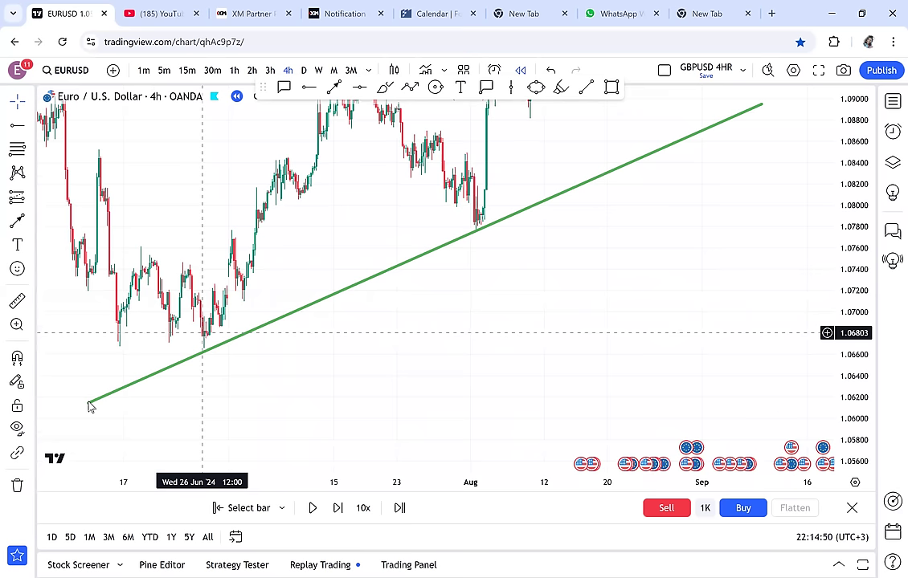
- Extend the long trend line back to mid-June and mark two of its touches with yellow circles
left_click_drag(88, 403, 93, 395)
left_click(435, 87)
left_click(204, 345)
left_click(205, 346)
left_click(434, 86)
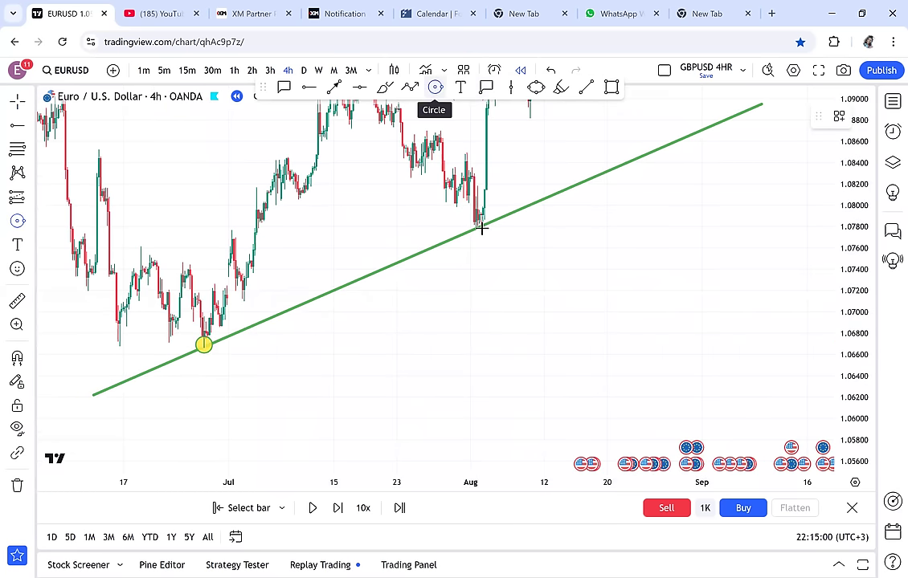
left_click(478, 227)
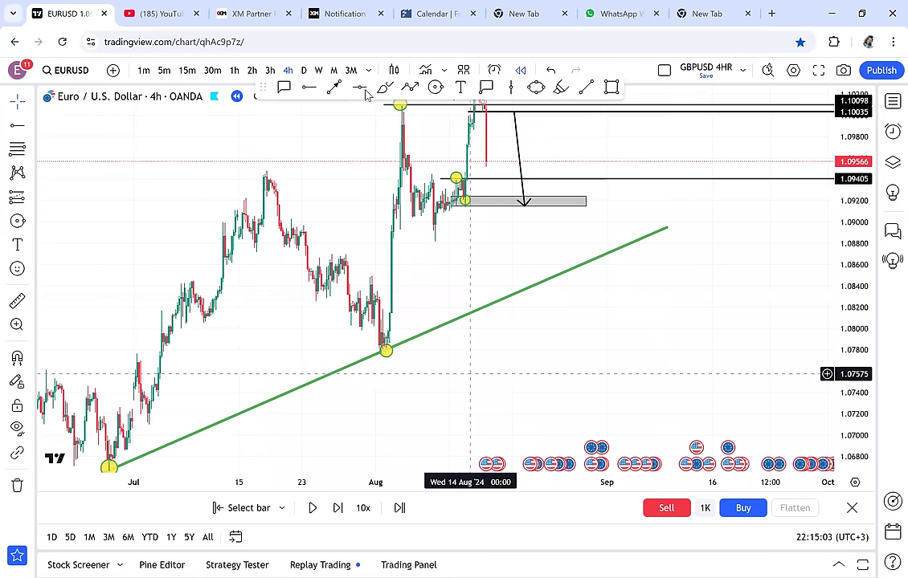
- Draw a steeper green trend line rising from the early-August low, with its lower anchor just below the low
left_click(589, 87)
left_click(379, 358)
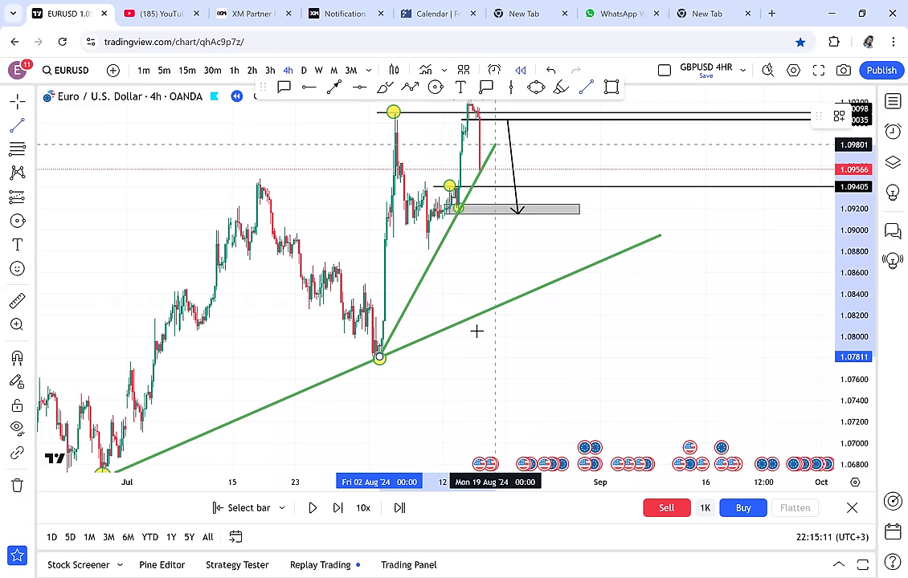
left_click(495, 144)
left_click(477, 331)
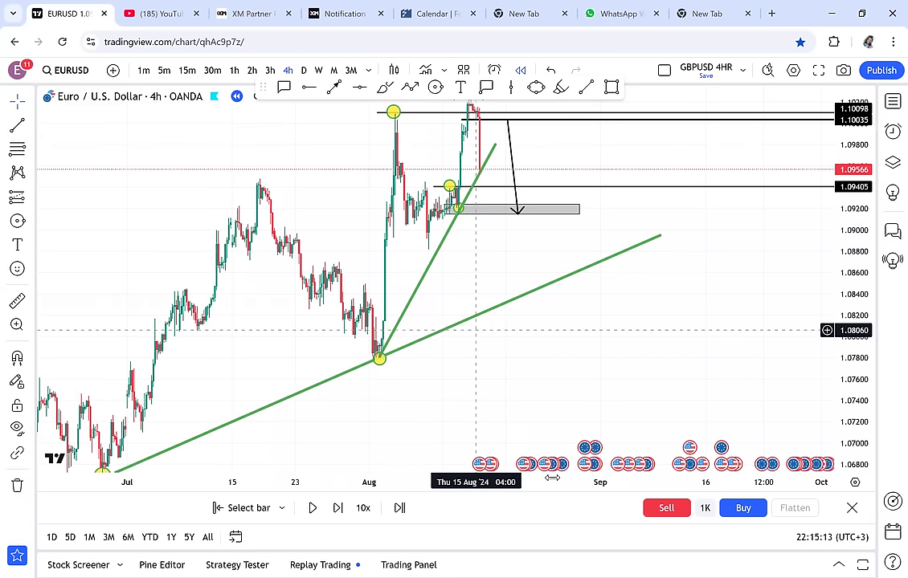
scroll(486, 446, "up", 2)
scroll(702, 343, "up", 2)
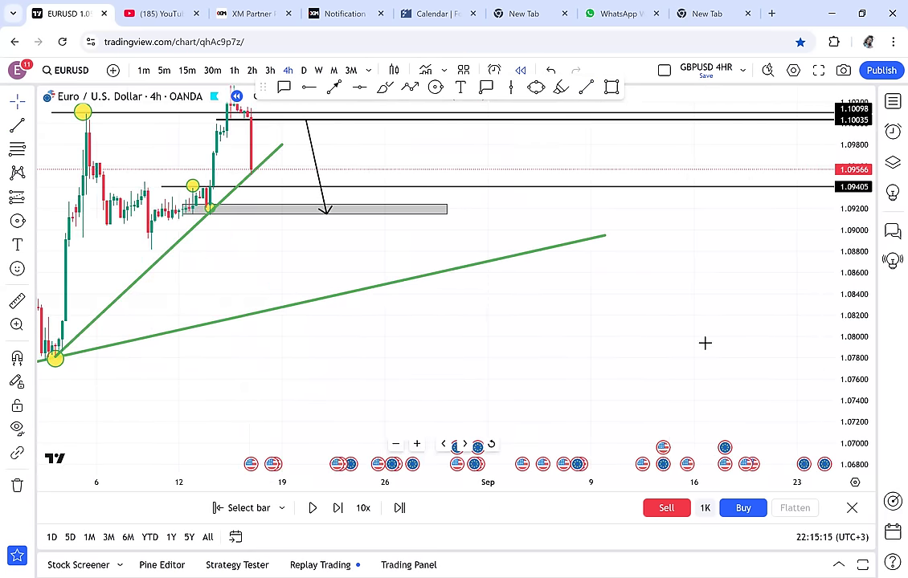
scroll(845, 374, "up", 2)
scroll(643, 209, "left", 2)
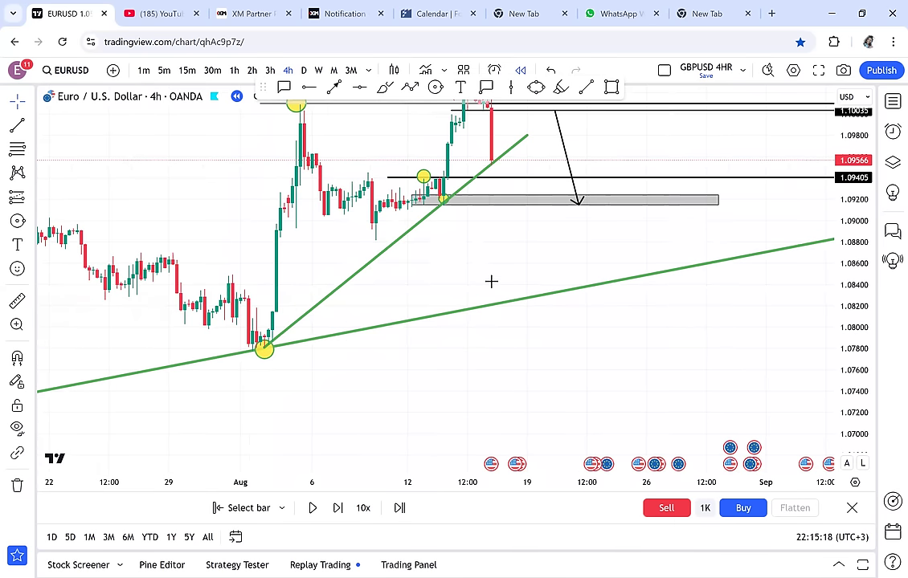
scroll(480, 374, "left", 3)
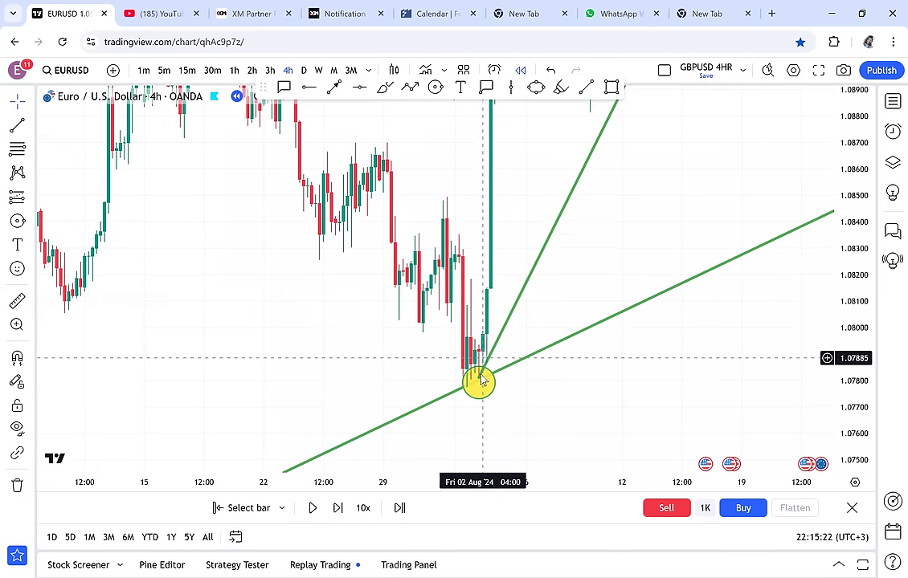
left_click_drag(480, 380, 465, 413)
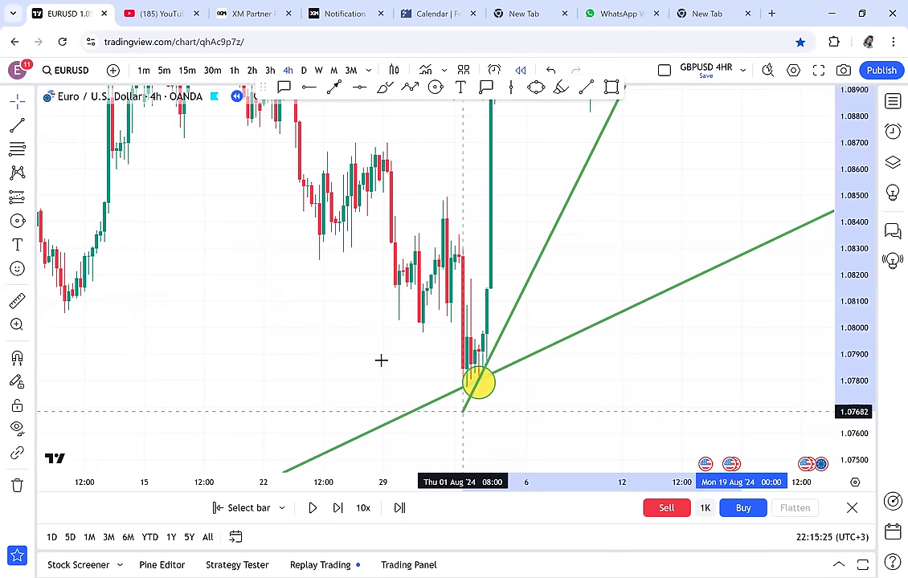
scroll(390, 353, "right", 4)
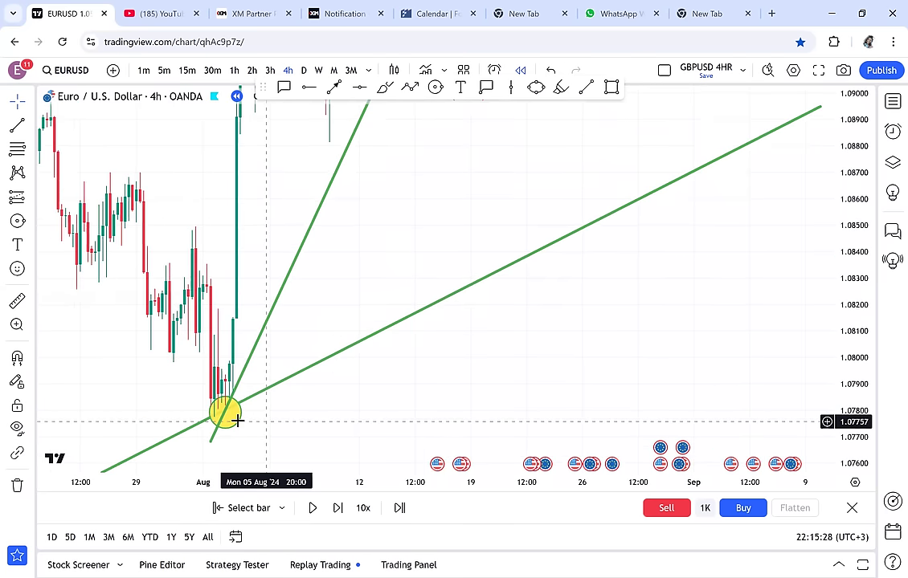
left_click(229, 413)
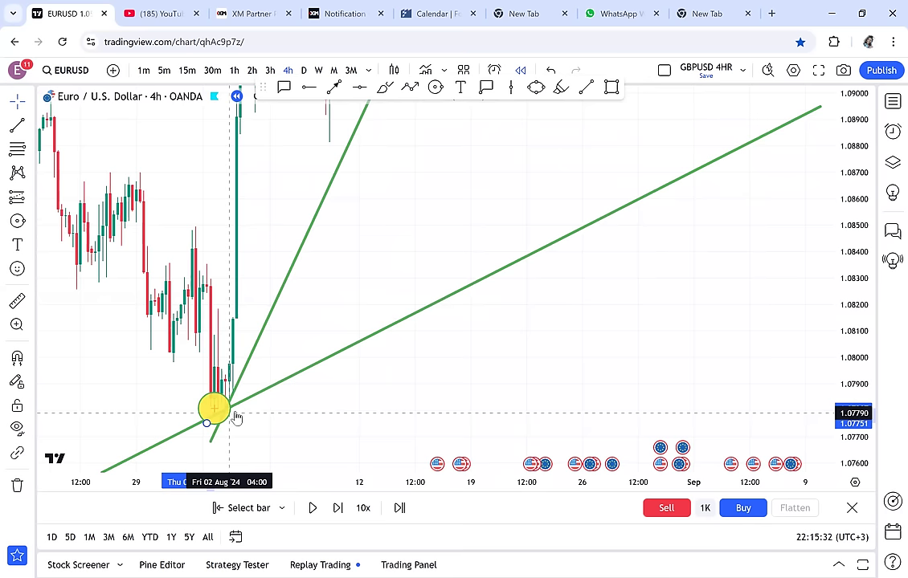
- Extend the grey zone's right edge to 30 August
left_click_drag(266, 383, 327, 357)
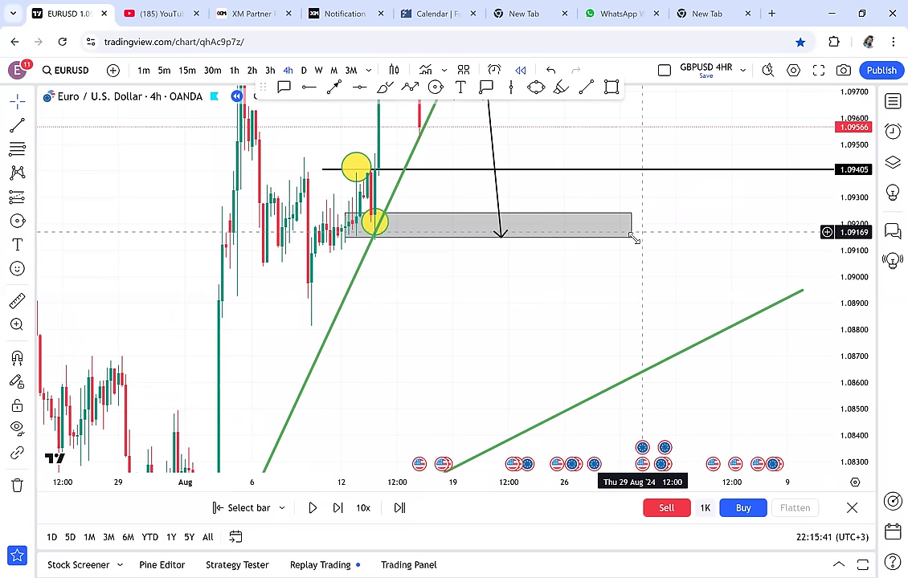
left_click(634, 237)
left_click_drag(634, 237, 657, 239)
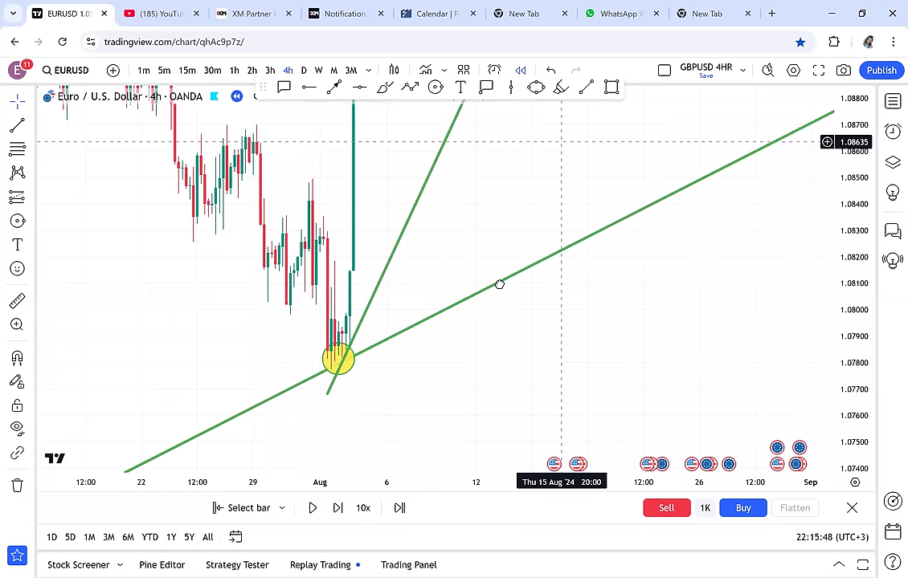
- Recolour the steep trend line and the long trend line from green to black
left_click(417, 295)
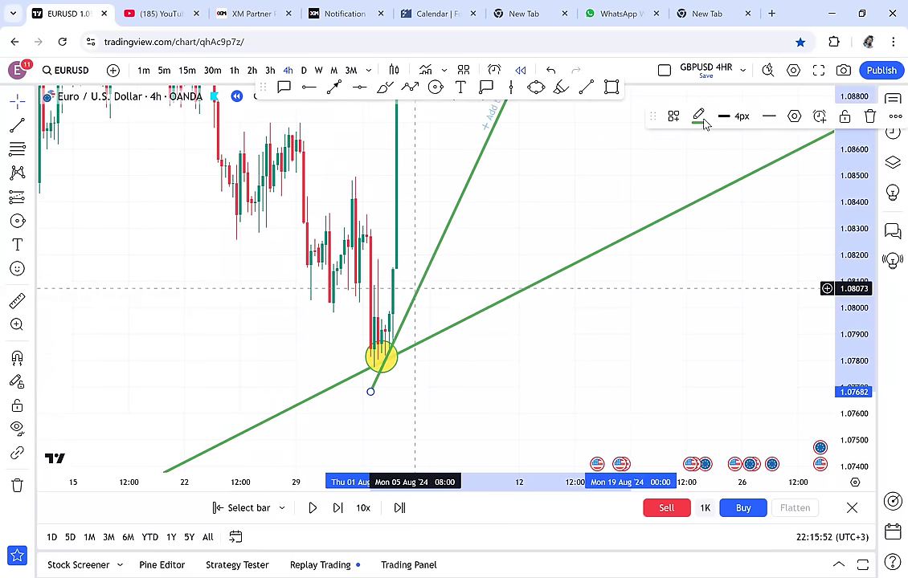
left_click(700, 118)
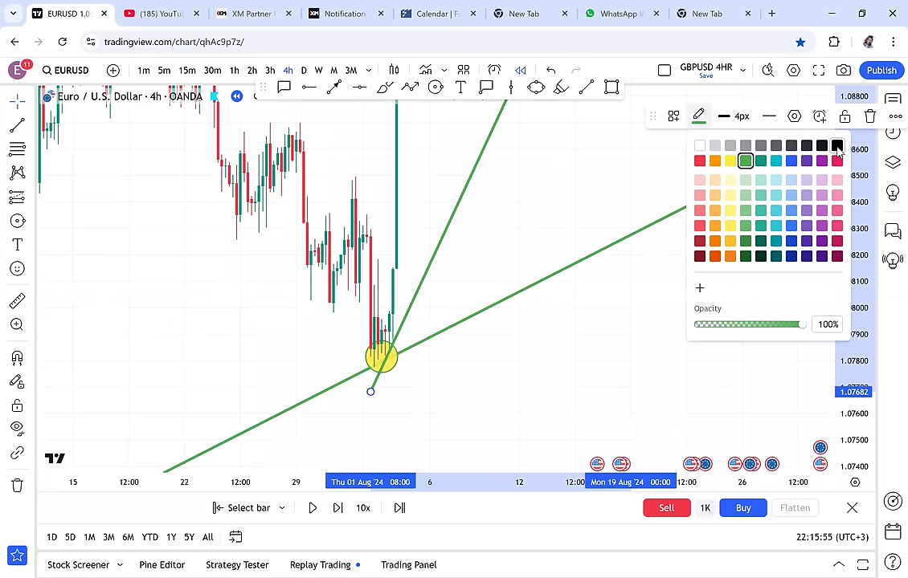
left_click(837, 145)
left_click(647, 235)
left_click(699, 117)
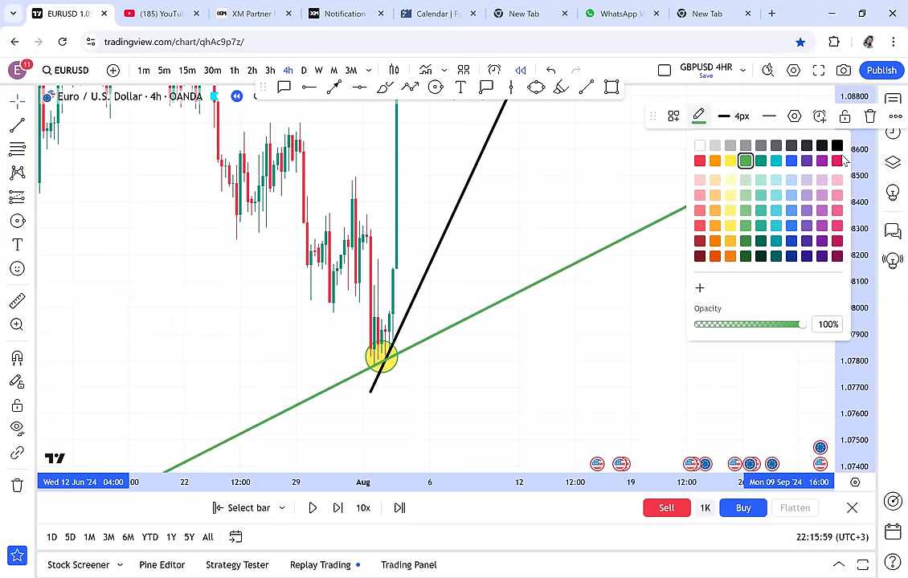
left_click(836, 145)
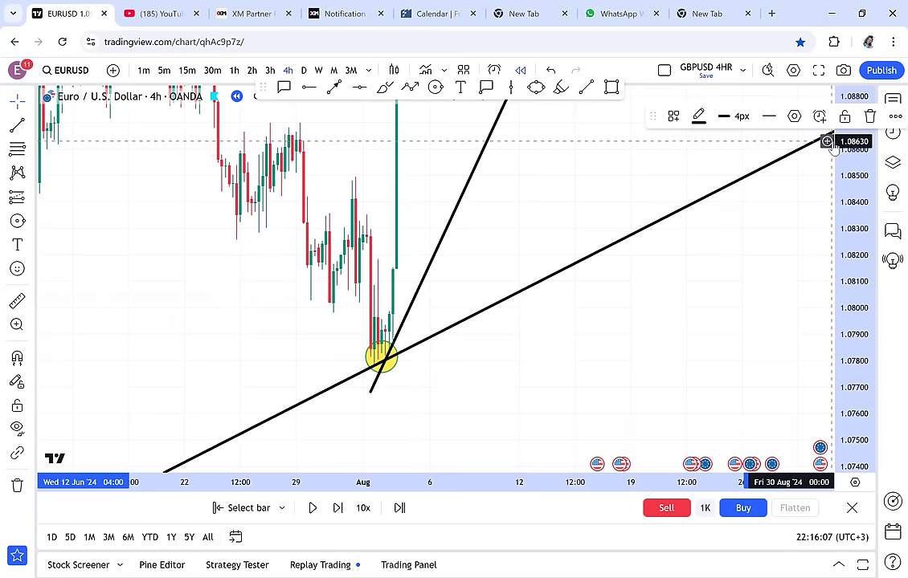
left_click(622, 159)
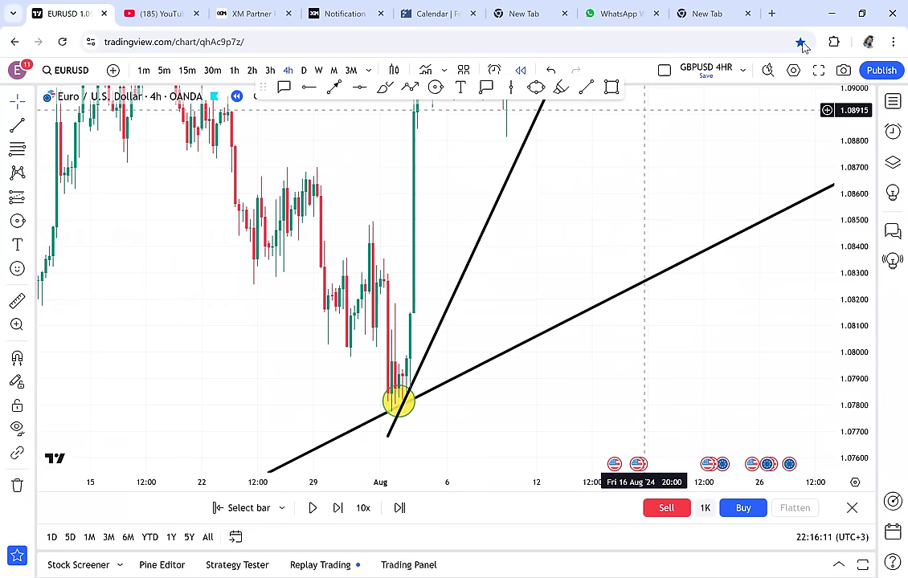
- Circle the 15 Aug red candle's low where it touches the steep black trend line near 1.0955
left_click_drag(158, 461, 207, 409)
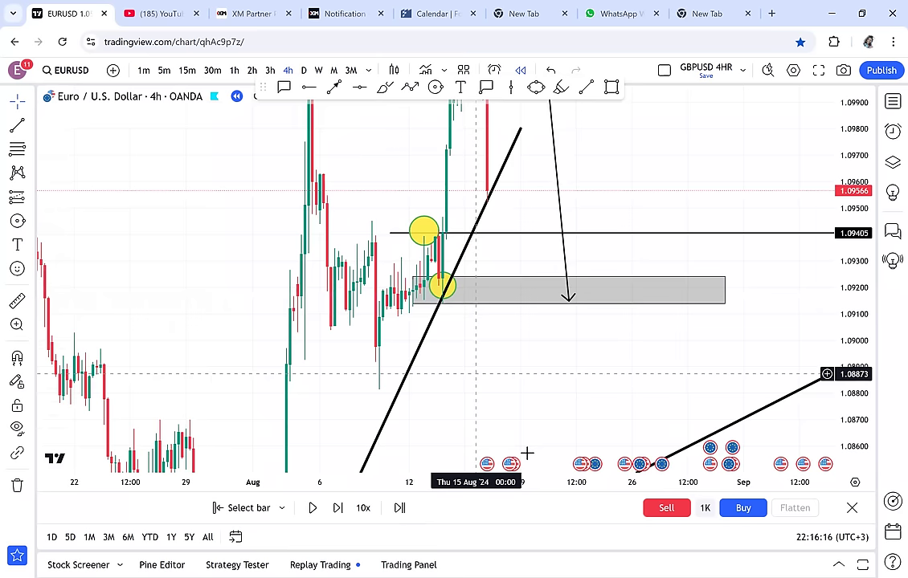
left_click_drag(533, 402, 585, 480)
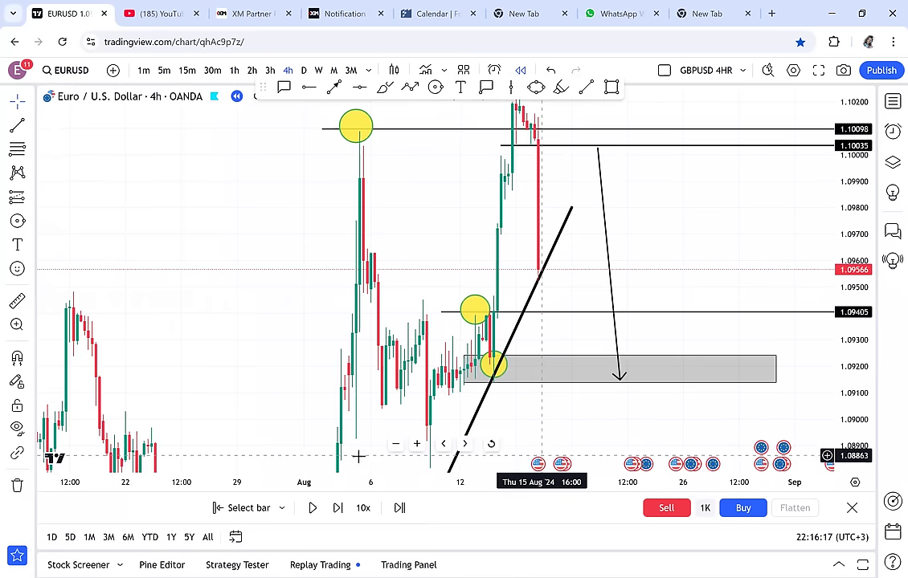
scroll(353, 455, "right", 2)
scroll(314, 286, "right", 5)
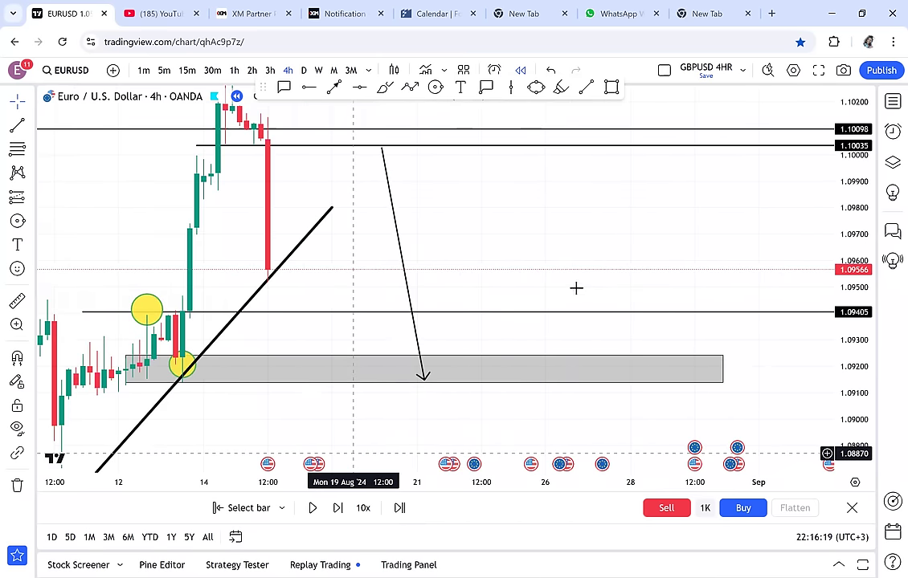
scroll(575, 287, "left", 5)
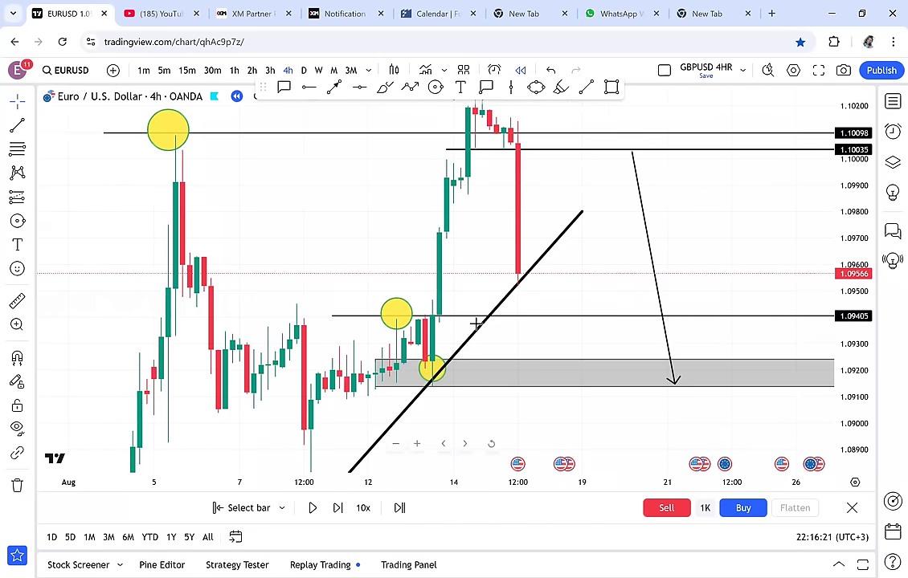
scroll(527, 244, "right", 4)
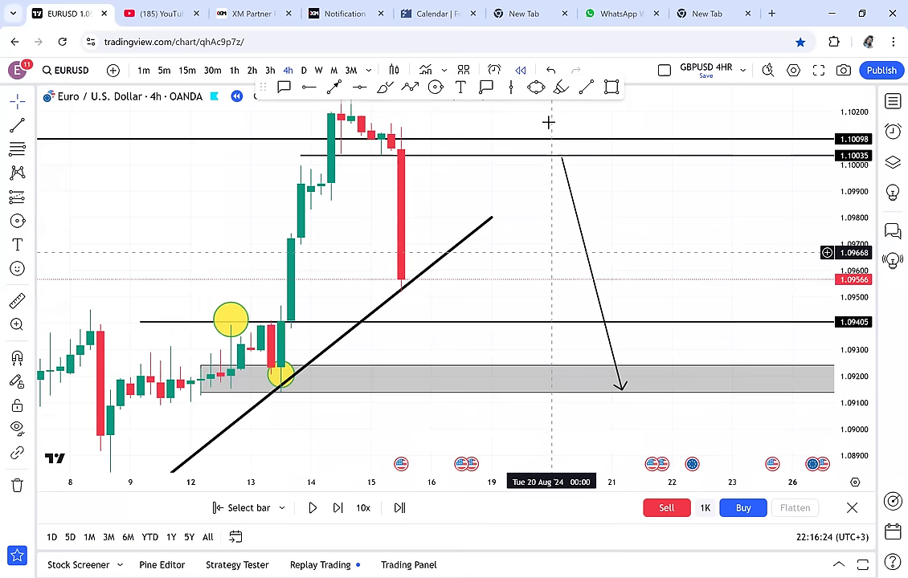
left_click_drag(547, 122, 612, 187)
left_click(434, 88)
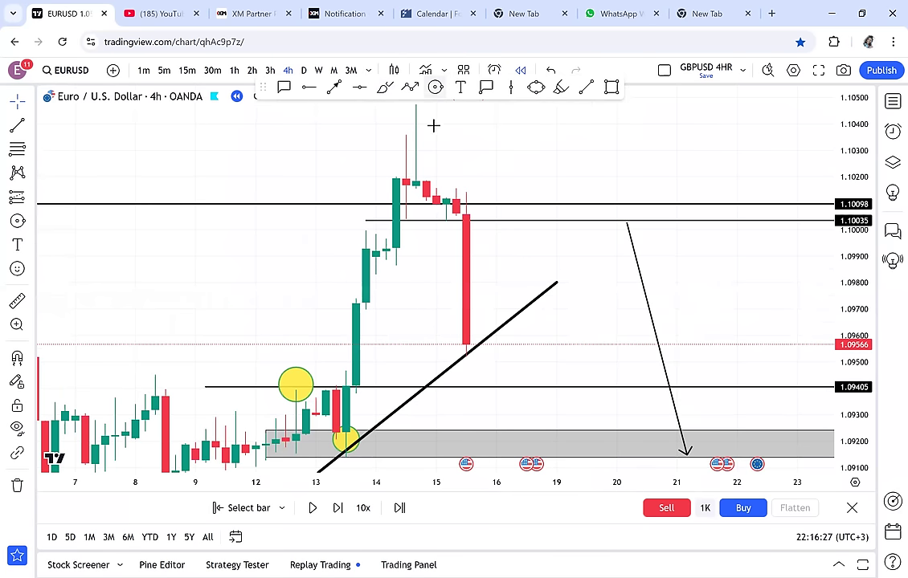
left_click(465, 351)
mouse_move(509, 405)
left_mouse_down()
mouse_move(575, 308)
mouse_move(531, 377)
left_mouse_up()
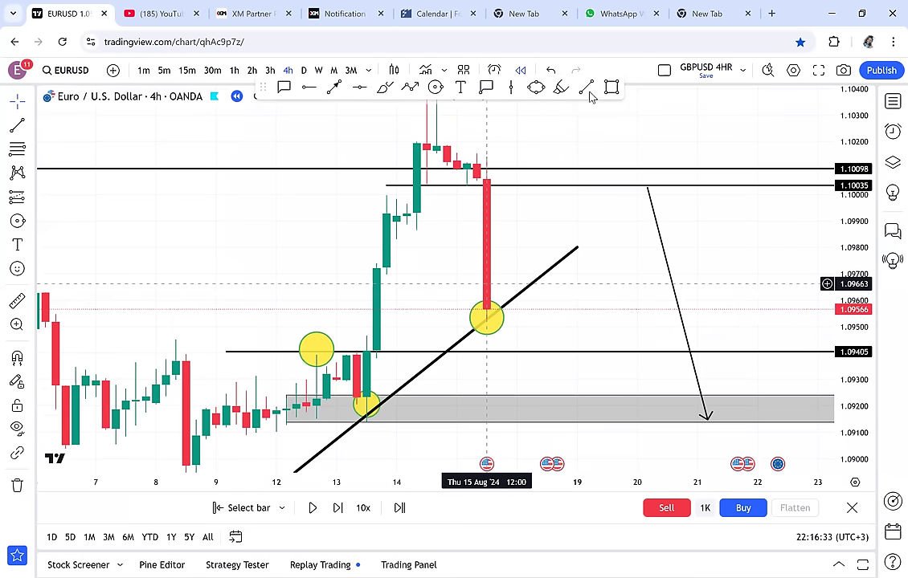
left_click(614, 84)
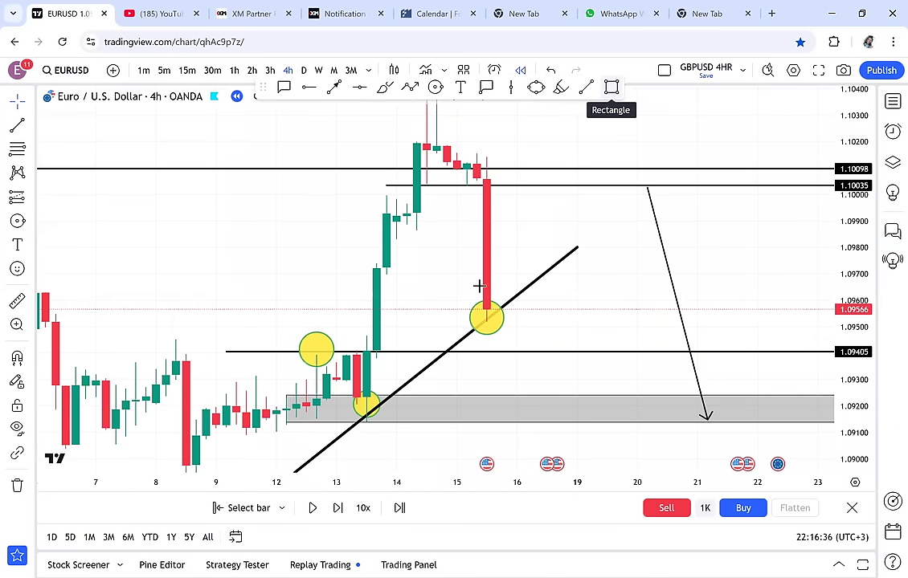
- Draw a grey zone around 1.0950–1.0958 at the trendline touch, stretch it right, and switch to 3h
left_click_drag(359, 327, 486, 306)
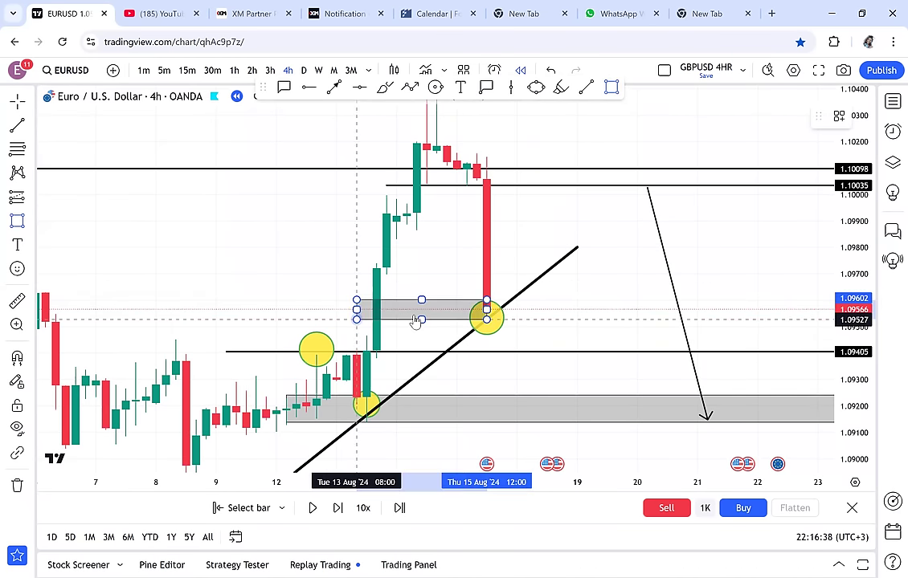
left_click(644, 317)
left_click_drag(545, 319, 628, 315)
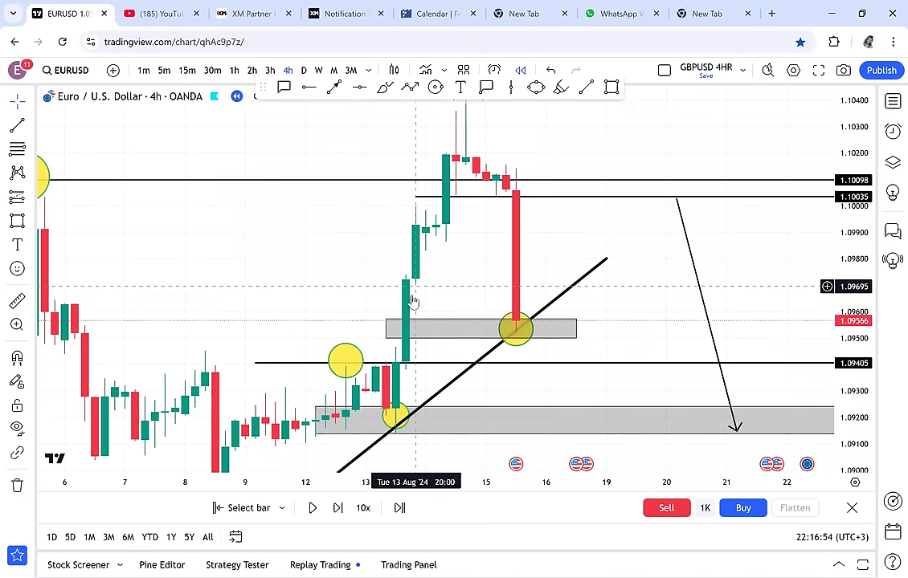
left_click(271, 72)
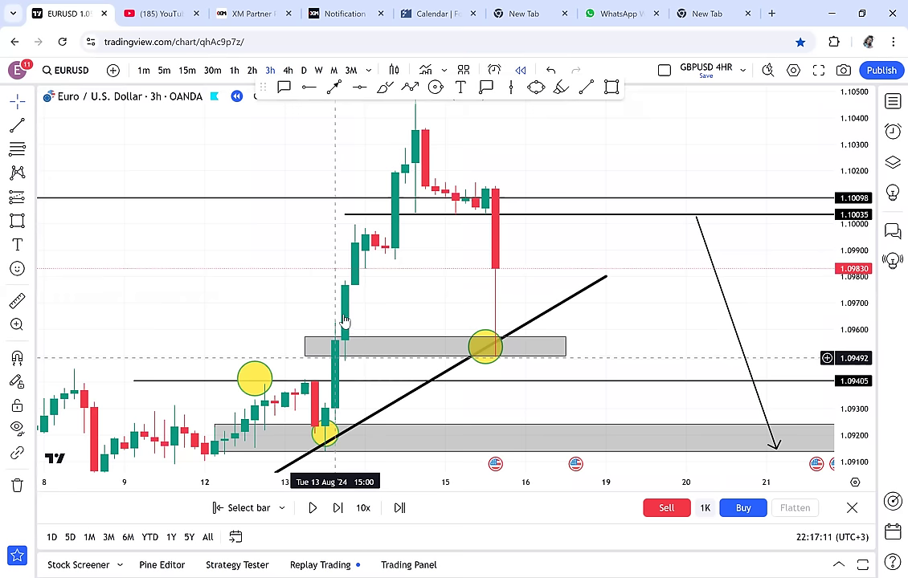
- Draw a black arrow pointing at the 13 Aug breakout candle above the grey zone, then return to 1h
left_click(252, 71)
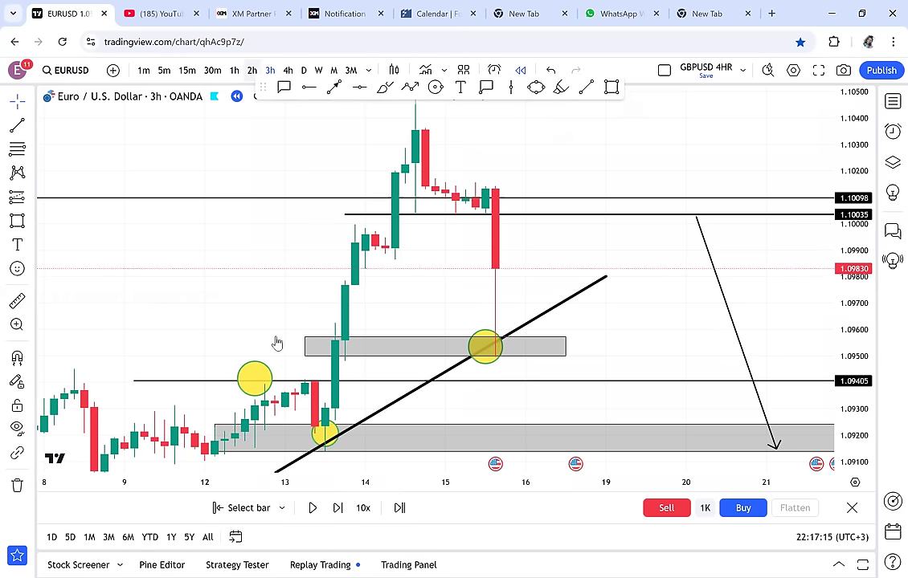
left_click(336, 89)
left_click_drag(165, 265, 306, 329)
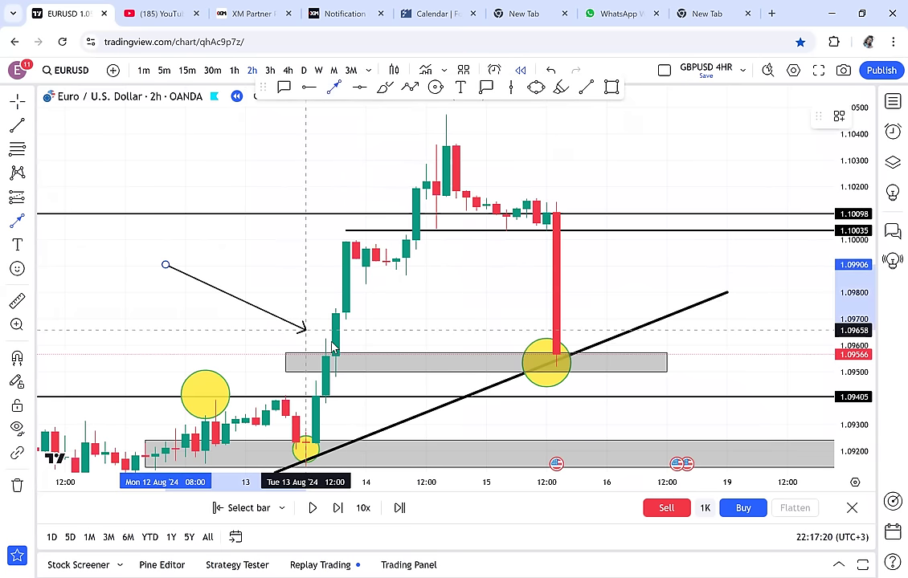
left_click(313, 344)
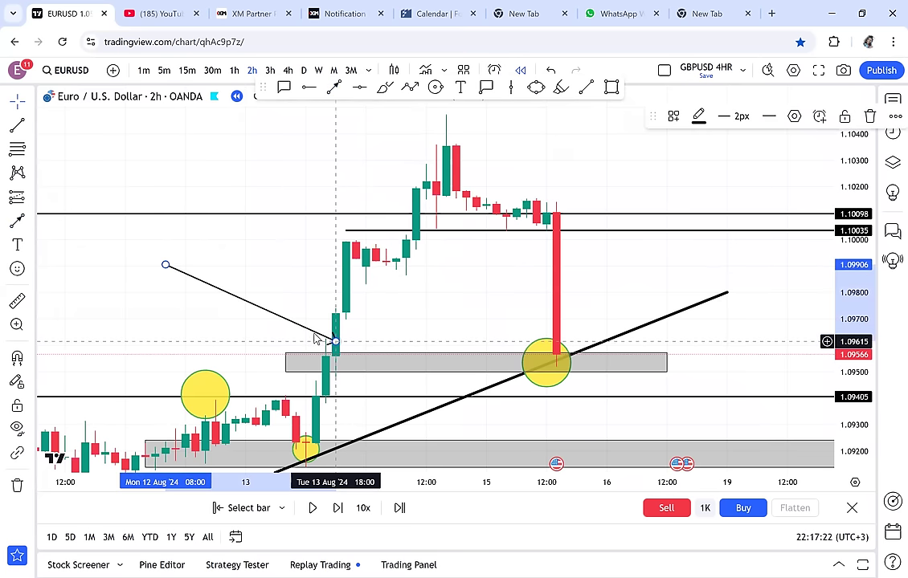
left_click(235, 71)
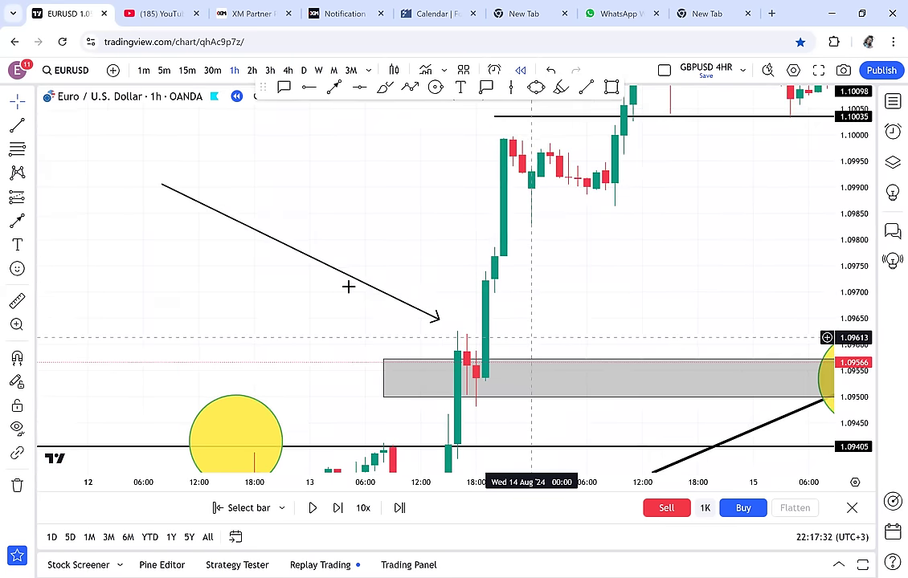
- Move the arrow's start right and tighten the grey zone's corner and top edge to the candles
left_click_drag(163, 187, 247, 174)
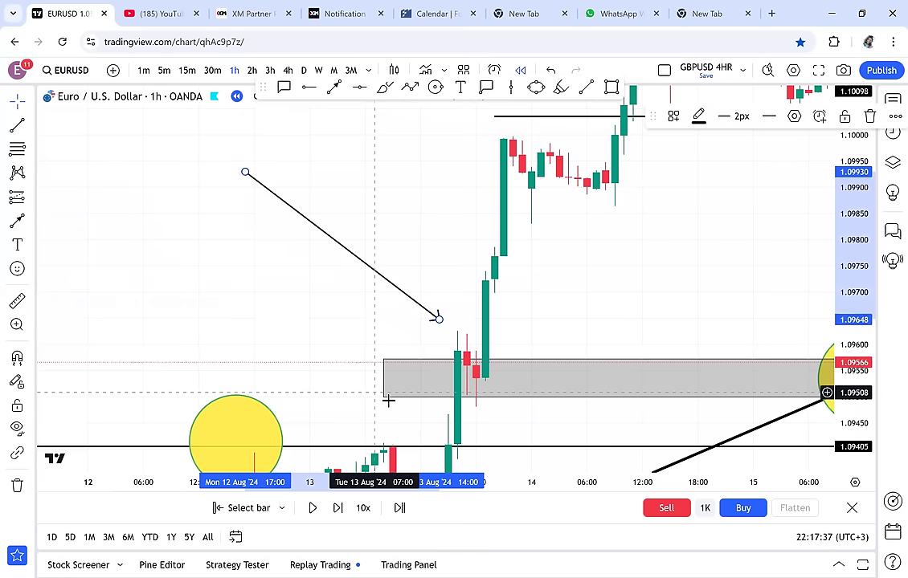
left_click_drag(387, 400, 411, 407)
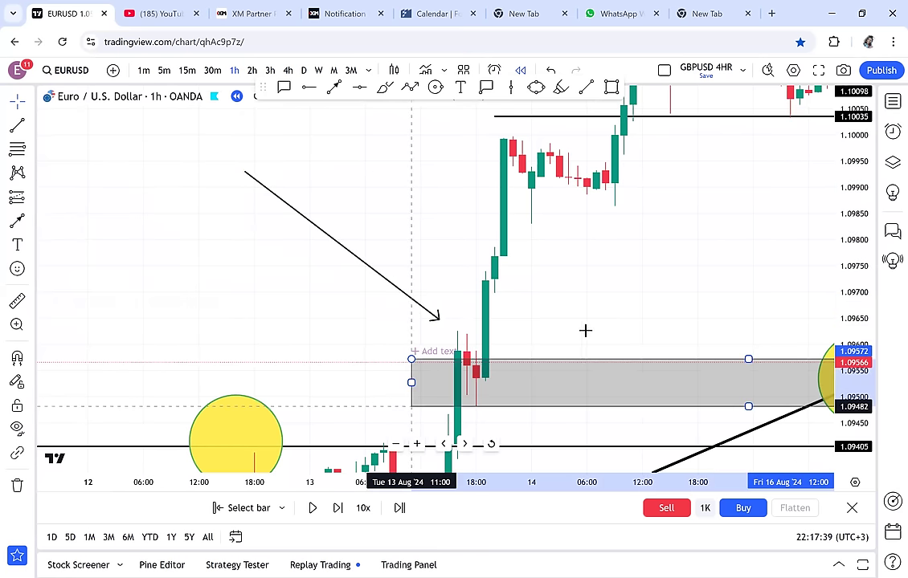
left_click(584, 330)
left_click_drag(261, 316, 101, 276)
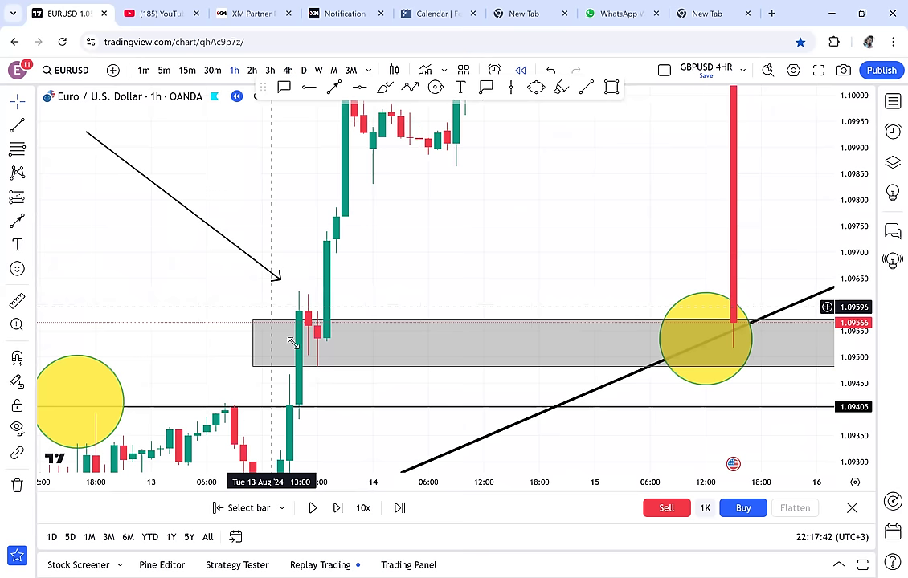
left_click_drag(252, 320, 289, 339)
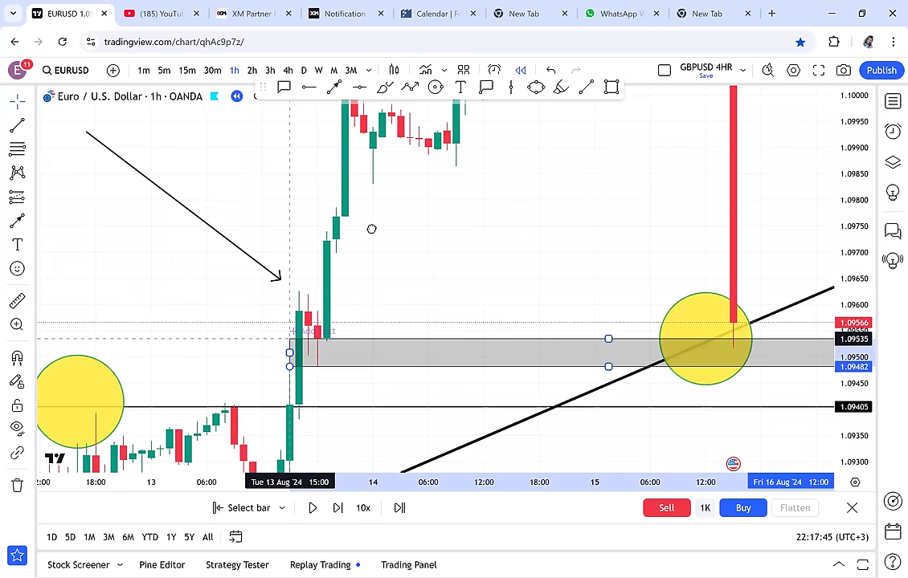
left_click_drag(371, 228, 340, 207)
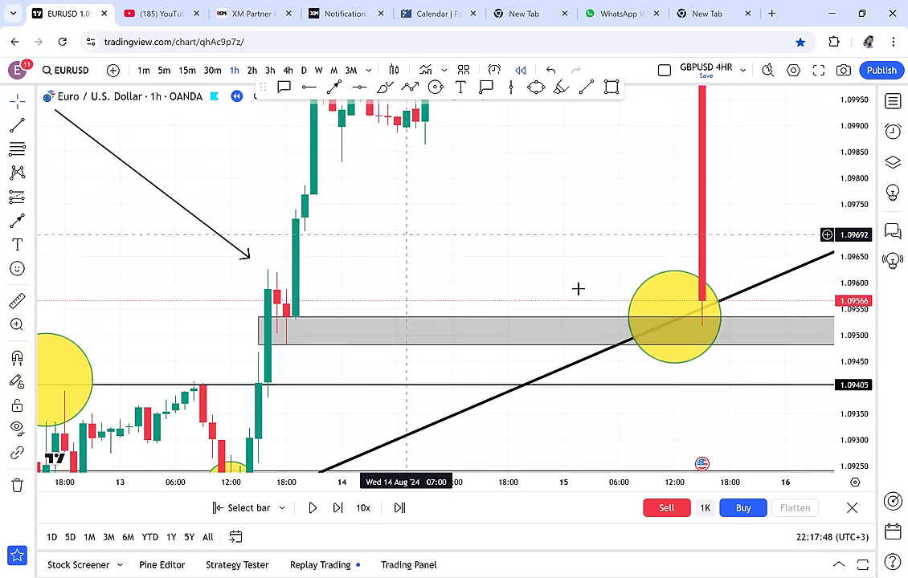
- Shrink the large yellow circle to a small marker and circle the breakout candle's zone touch
left_click(675, 277)
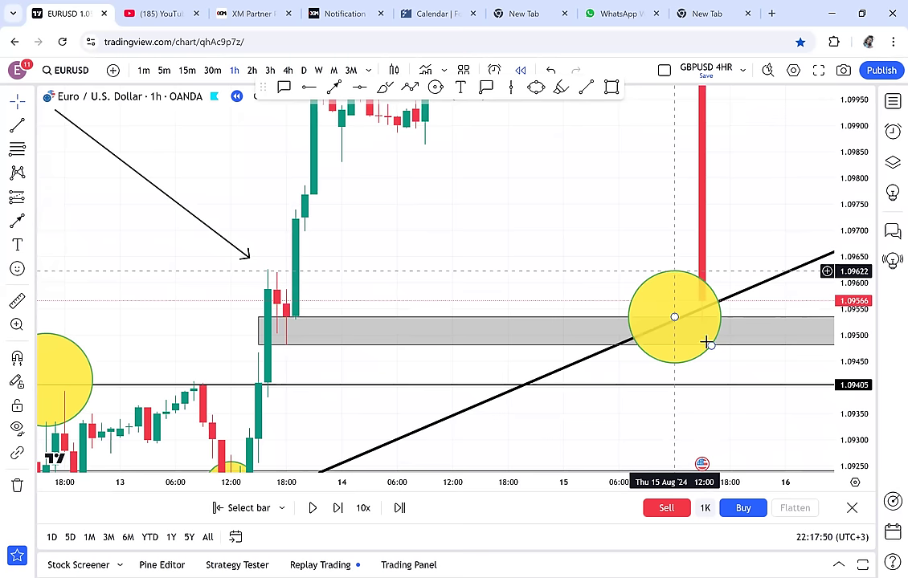
mouse_move(710, 345)
left_mouse_down()
mouse_move(693, 328)
mouse_move(719, 324)
mouse_move(723, 333)
left_mouse_up()
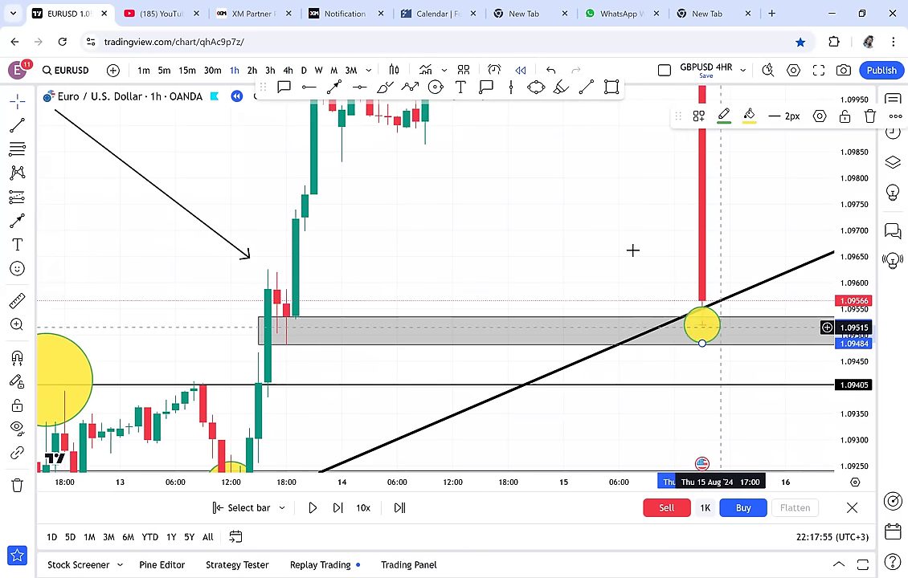
left_click(632, 250)
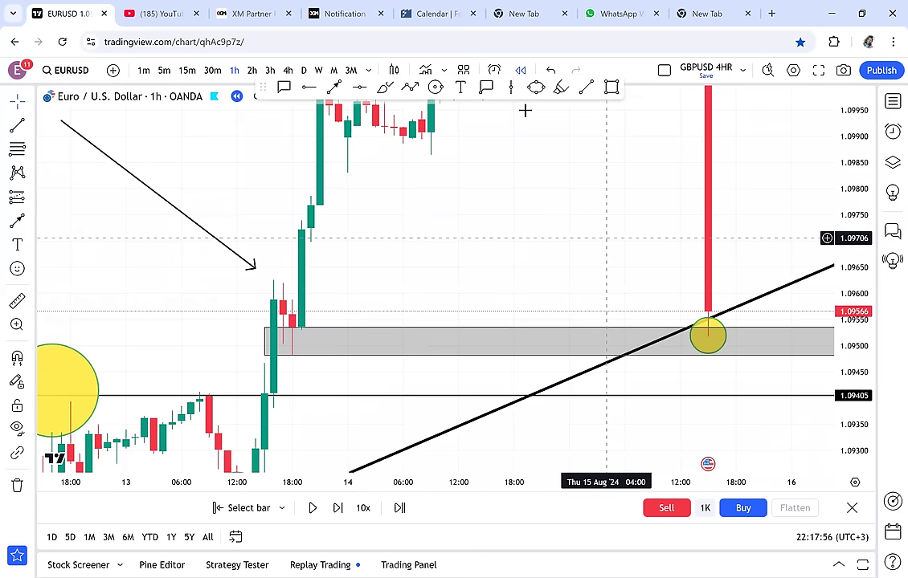
left_click(435, 86)
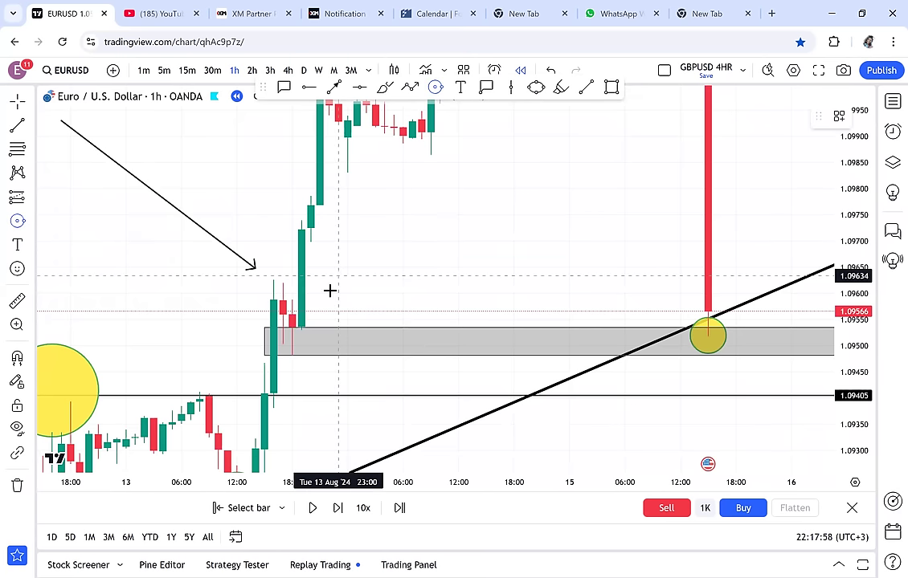
left_click(291, 339)
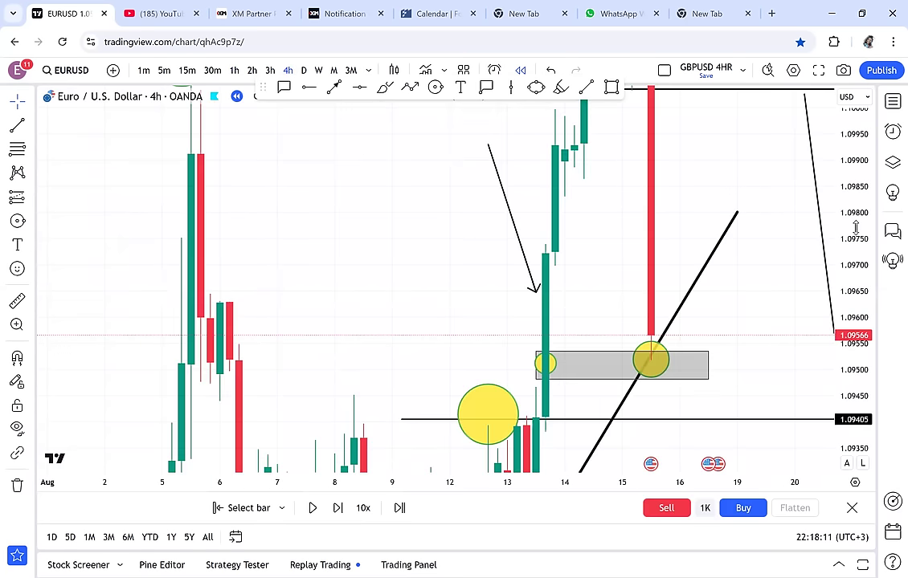
- Reposition the arrow, moving its start left and lowering its tip onto the grey zone
left_click_drag(713, 397, 609, 396)
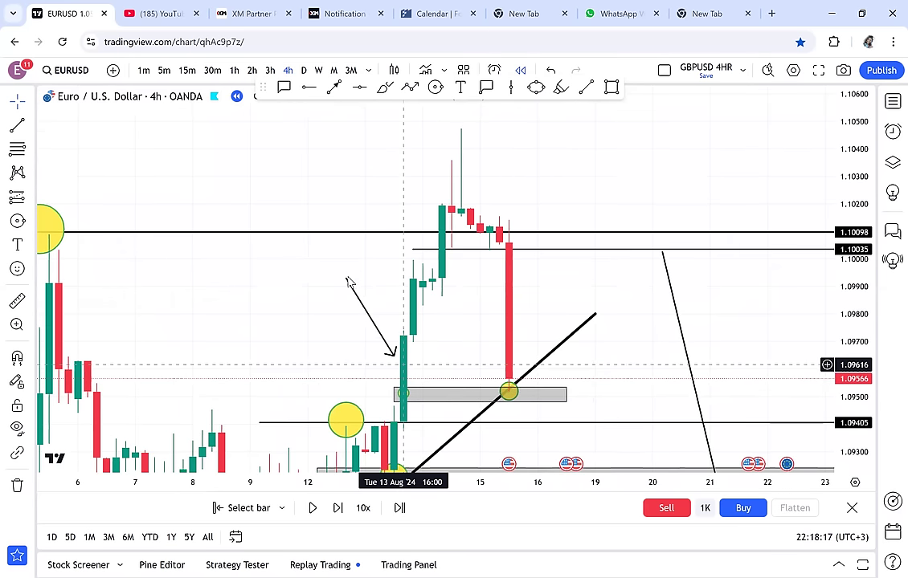
left_click_drag(347, 281, 289, 270)
left_click_drag(393, 356, 393, 376)
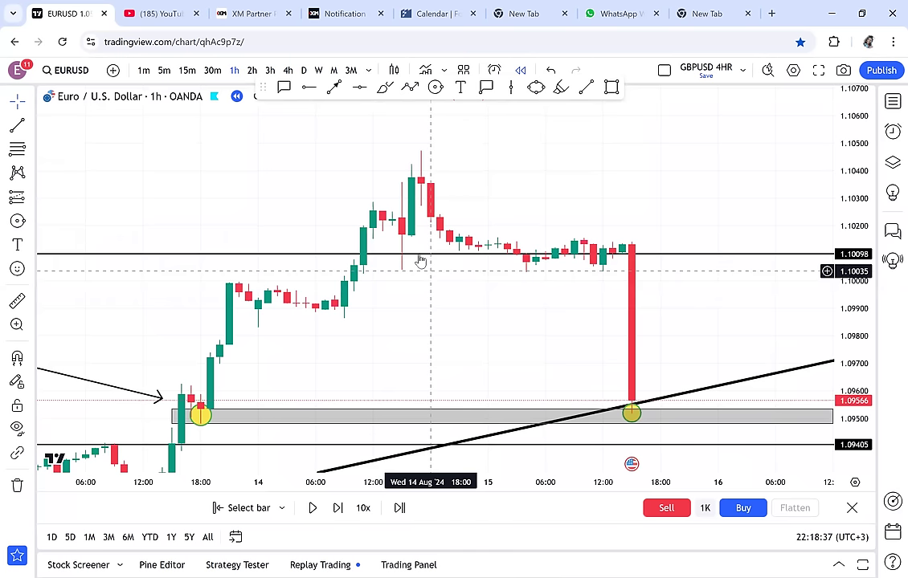
- Place a horizontal line at the 1.10471 high and measure the move up from the zone
left_click(510, 152)
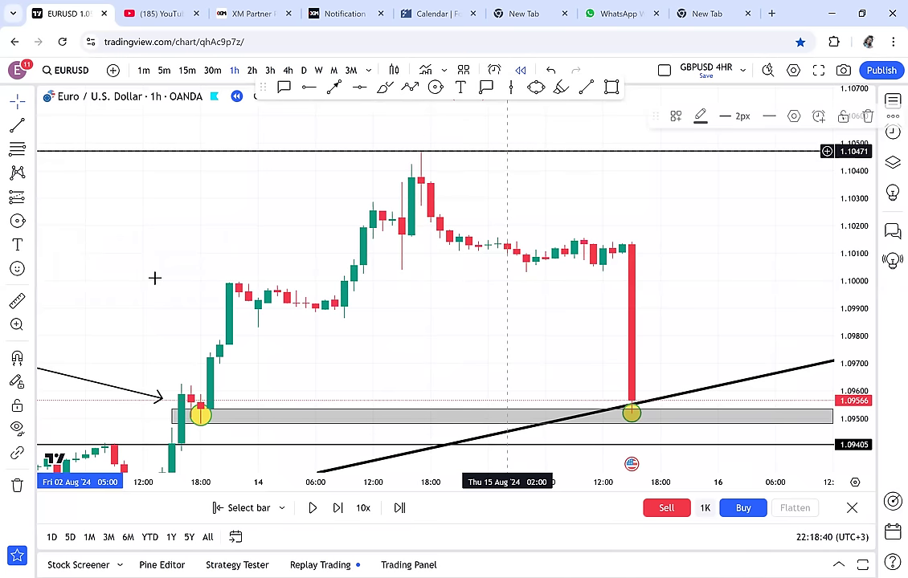
left_click(220, 421)
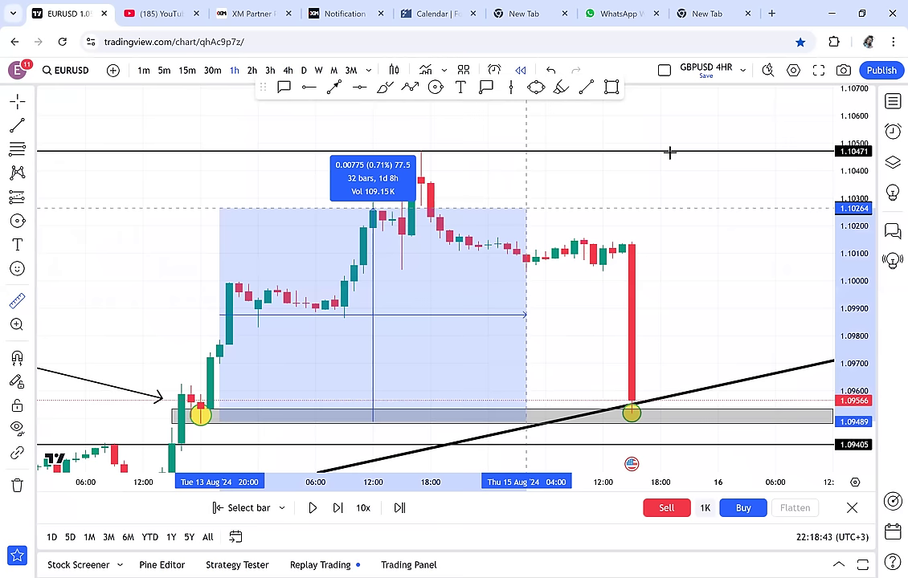
left_click(669, 152)
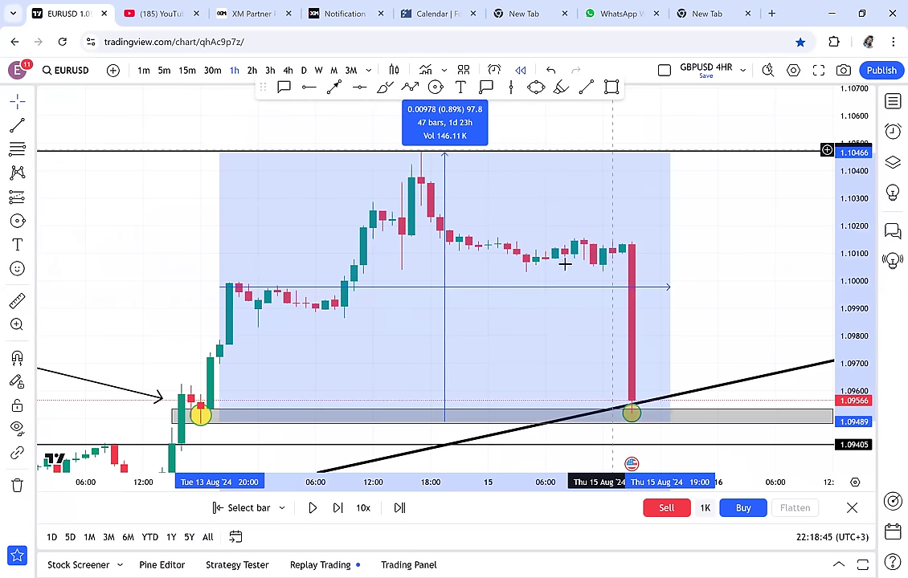
- Add a green horizontal line at the 1.09978 halfway level
key("alt+h")
left_click(606, 287)
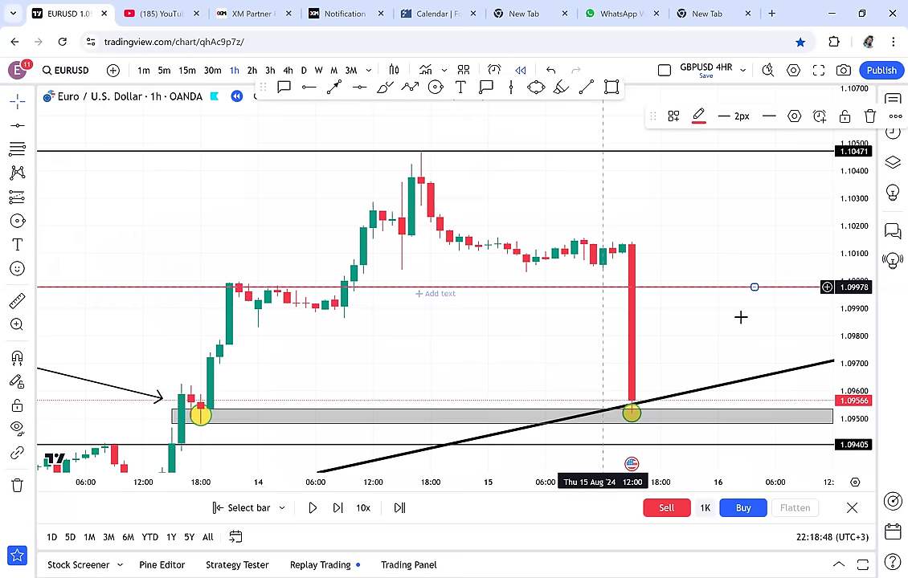
left_click(697, 115)
left_click(745, 158)
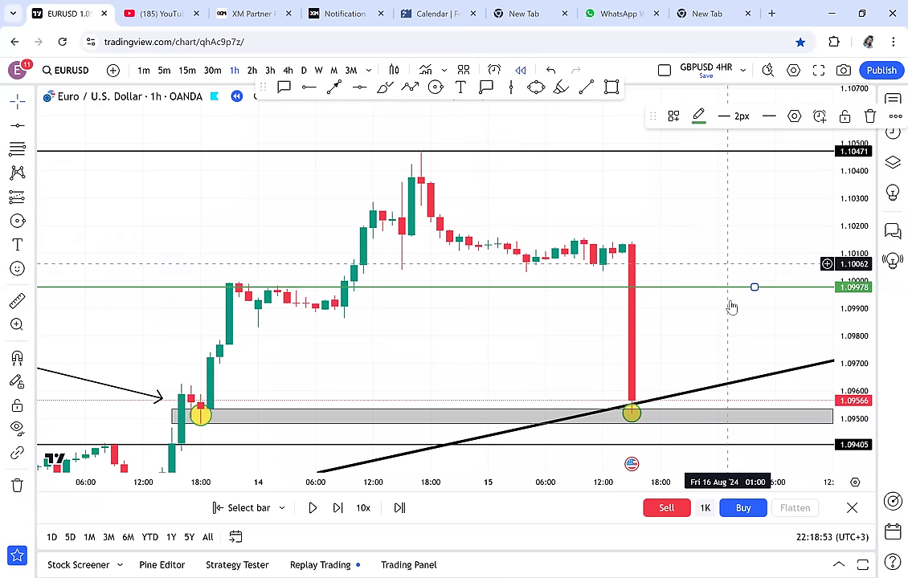
left_click(584, 274)
scroll(584, 273, "down", 1)
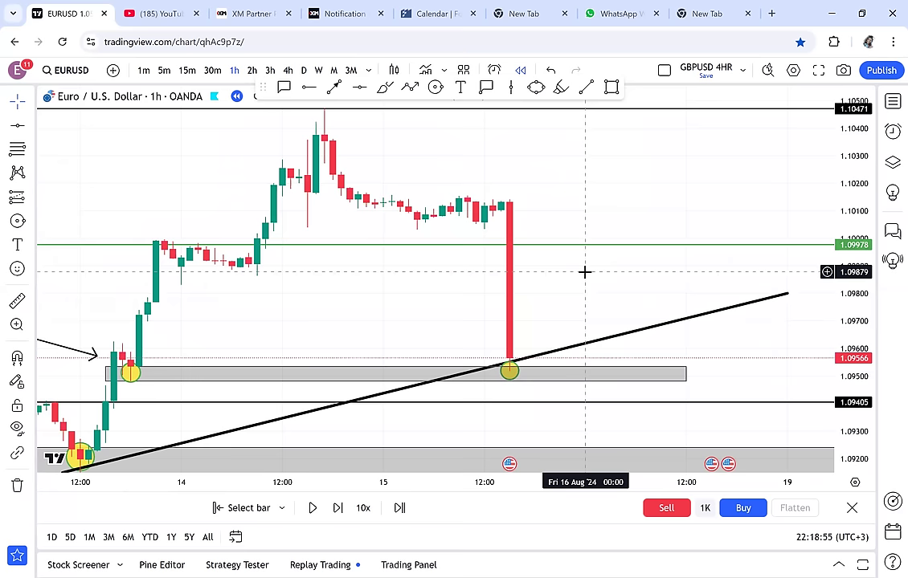
scroll(472, 106, "down", 1)
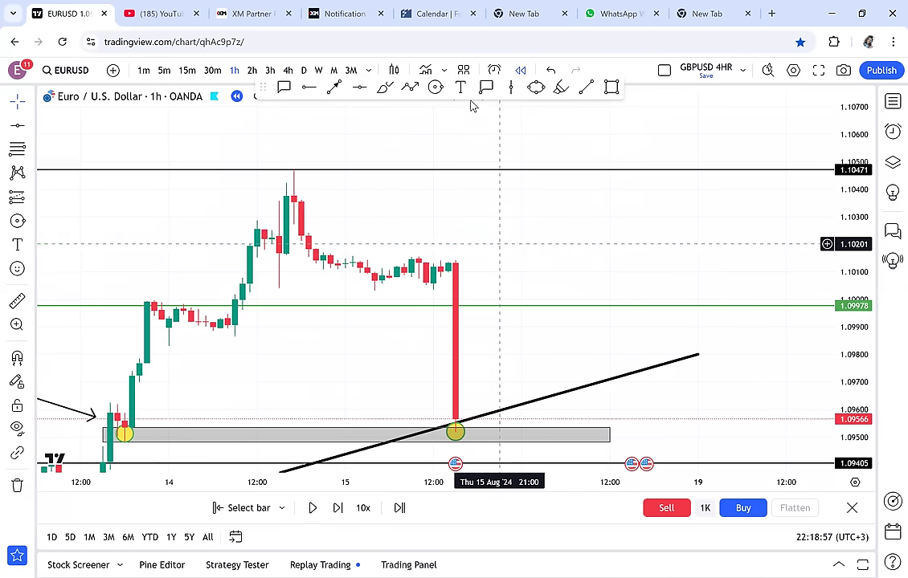
- Label the halfway line 'HALF' and place a 'NECKLINE' label just above the high line
left_click(498, 291)
type("HA")
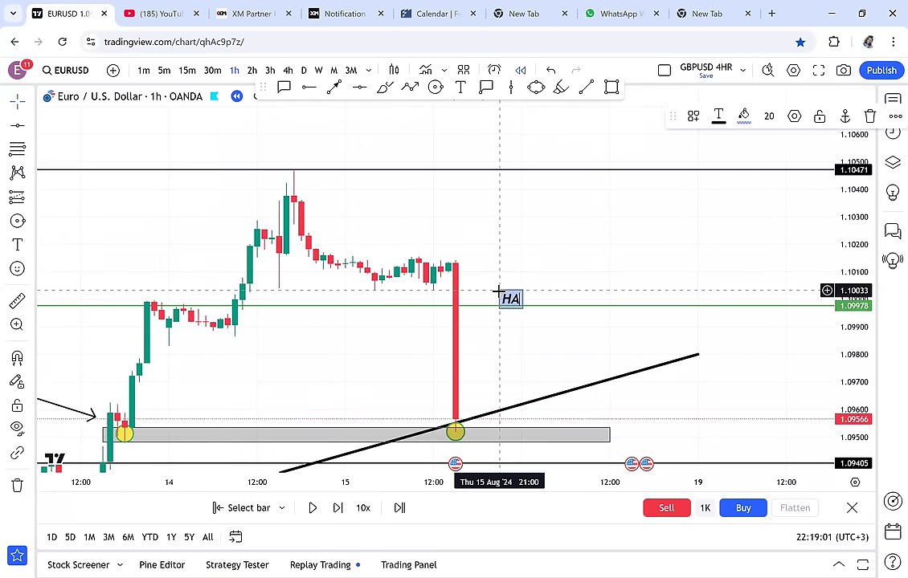
type("LF")
left_click(460, 87)
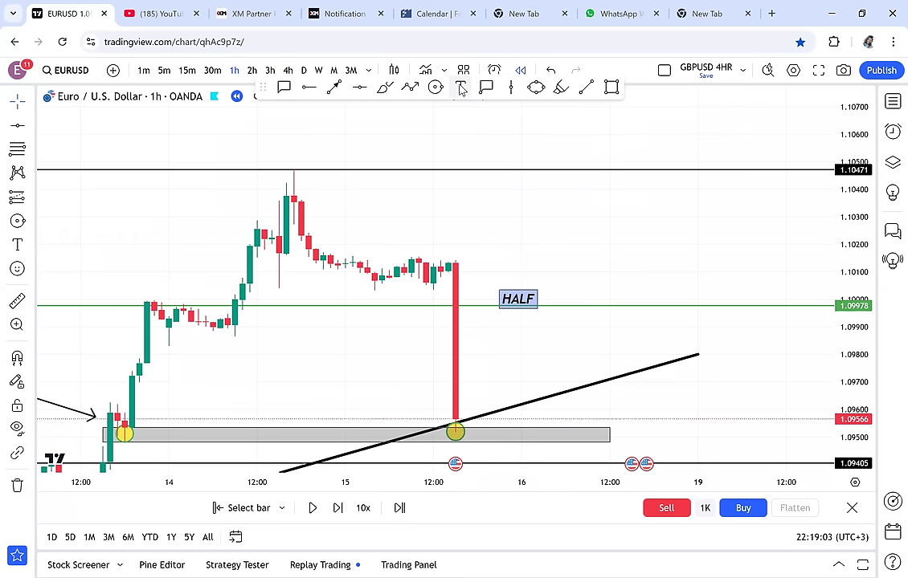
left_click(269, 156)
type("NECKL")
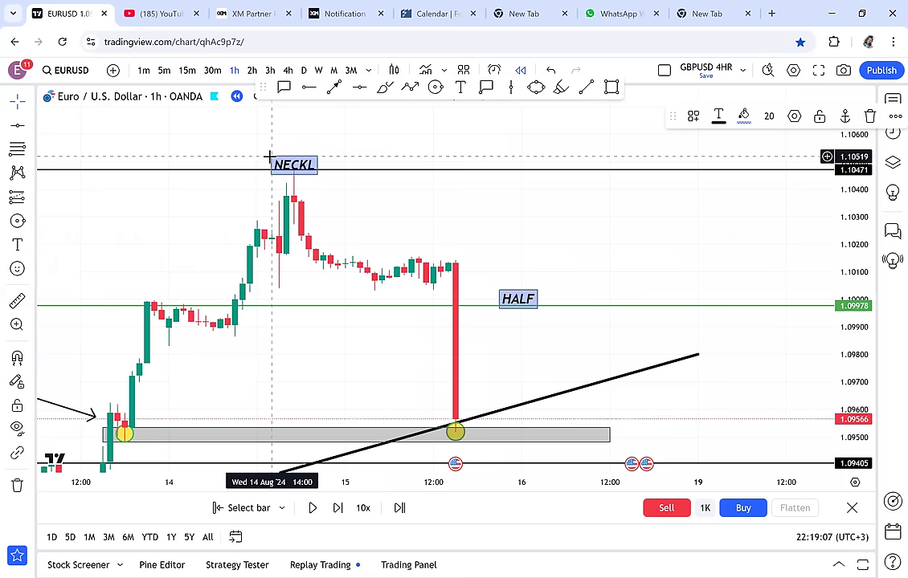
type("INE")
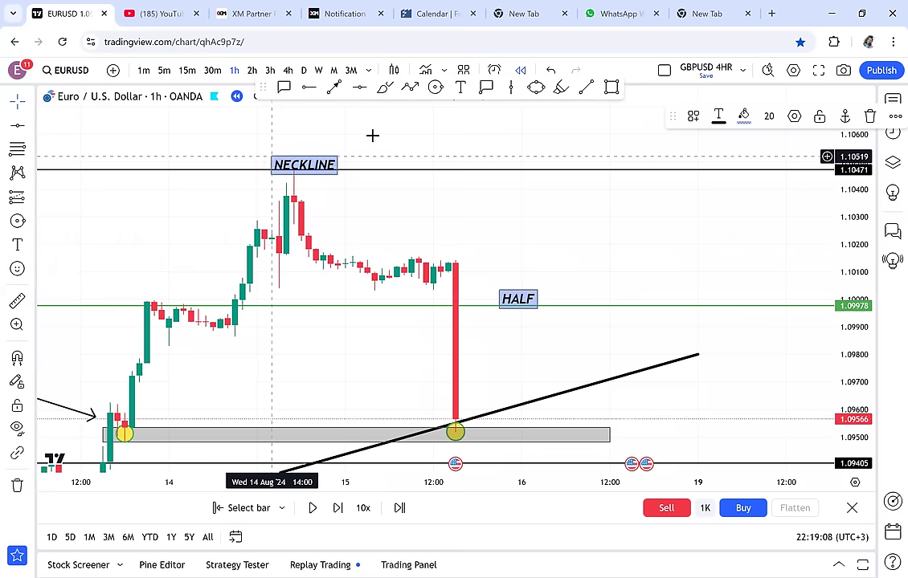
left_click_drag(329, 163, 325, 152)
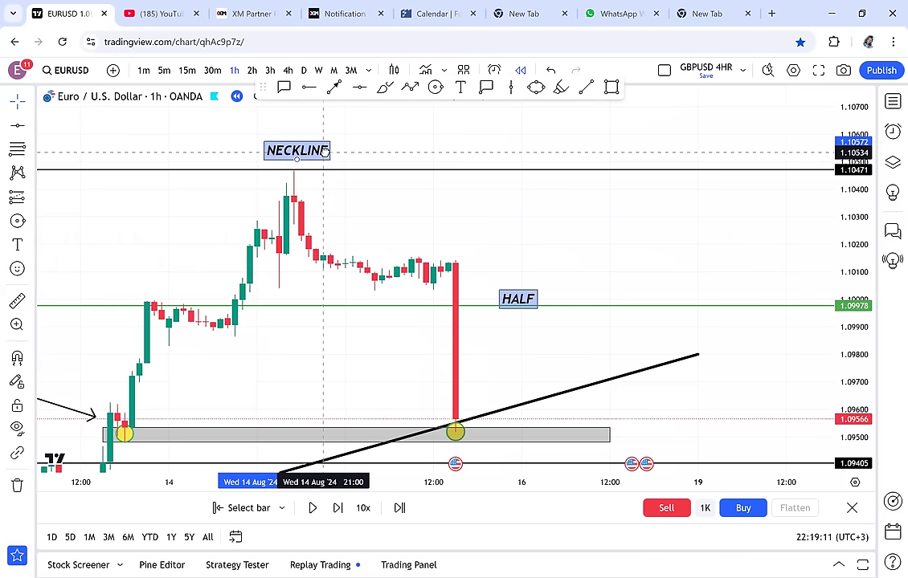
- Reframe the chart on the lower grey zone and stretch it vertically to enlarge the candles
left_click_drag(521, 313, 596, 265)
left_click_drag(562, 313, 556, 316)
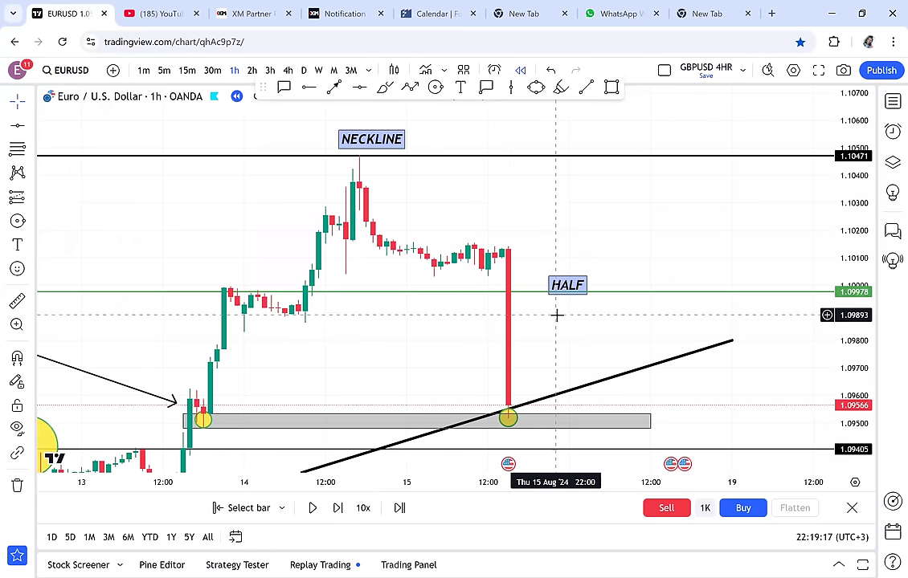
left_click_drag(722, 370, 649, 314)
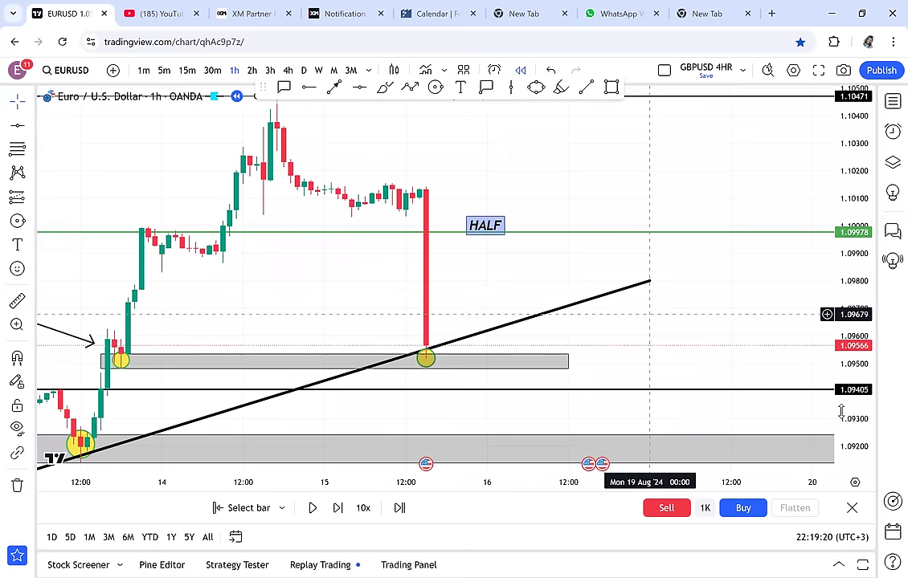
left_click_drag(841, 412, 820, 300)
left_click_drag(580, 381, 618, 353)
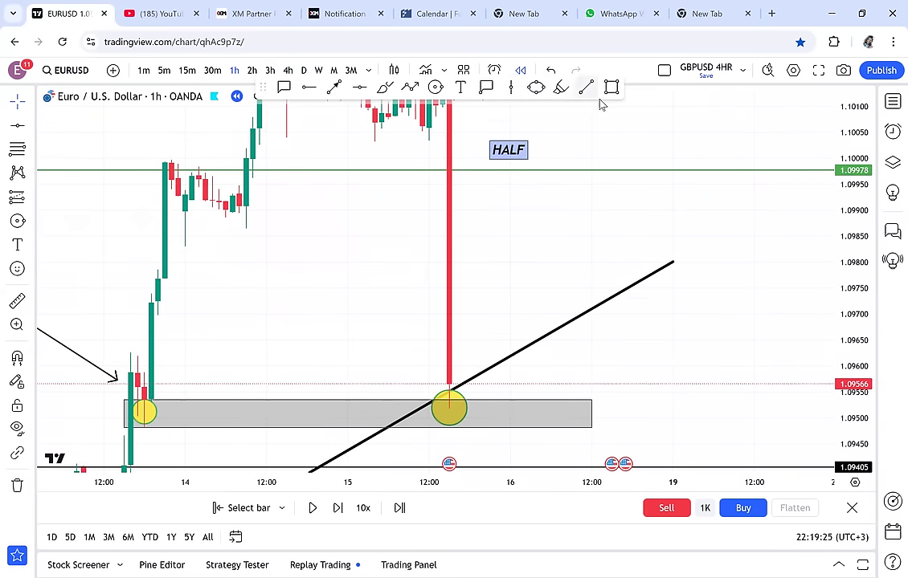
- Sketch two candle boxes right of the red candle: a green one at 94% opacity and a red one
left_click(521, 221)
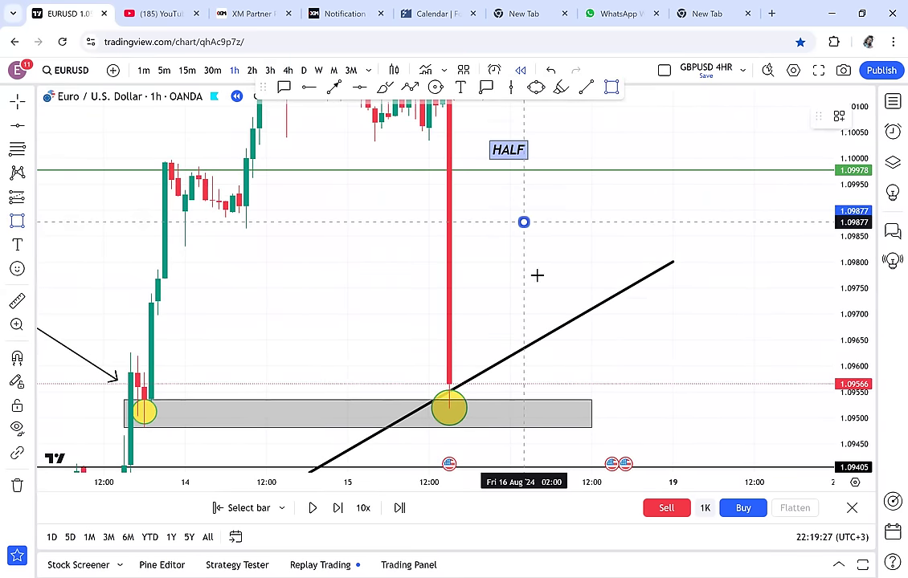
left_click(541, 274)
left_click(749, 117)
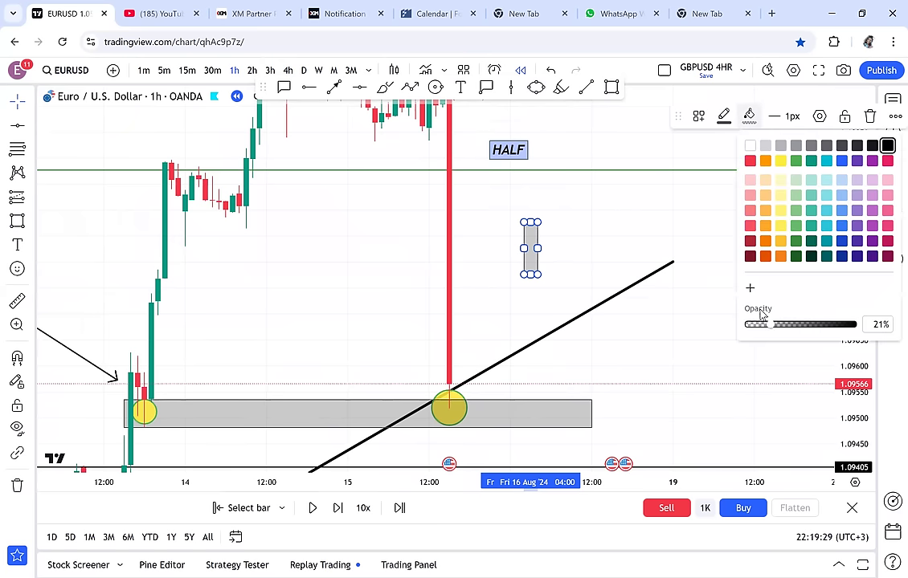
left_click(848, 325)
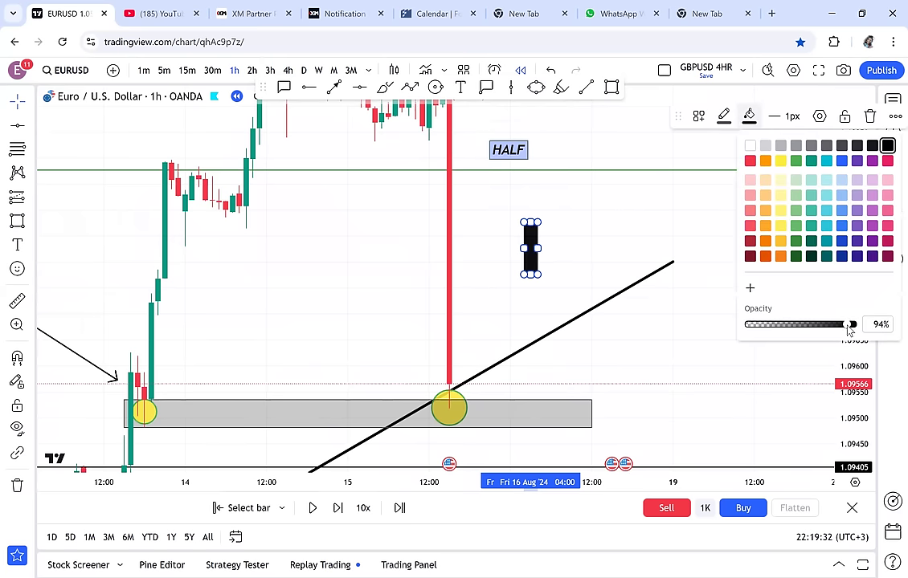
left_click(795, 161)
left_click(608, 90)
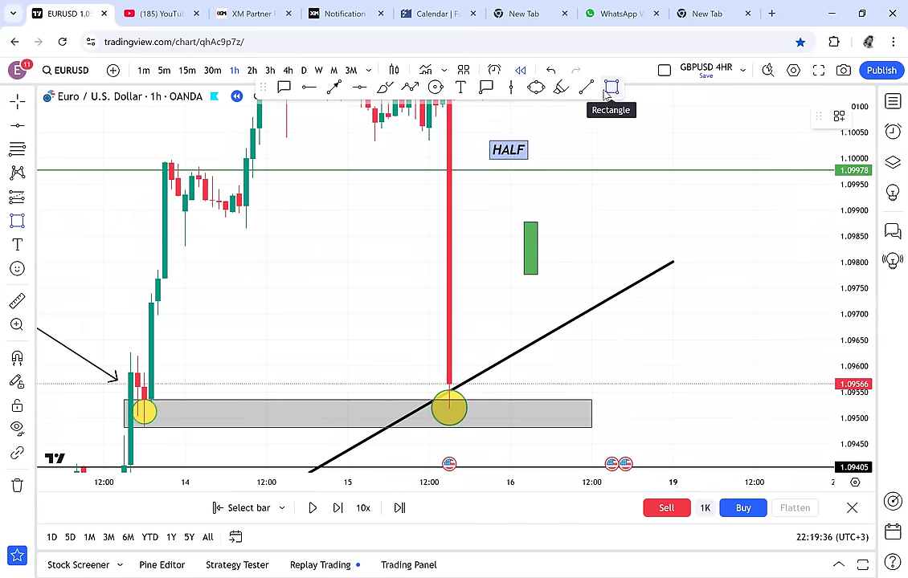
left_click_drag(545, 222, 567, 249)
left_click(749, 115)
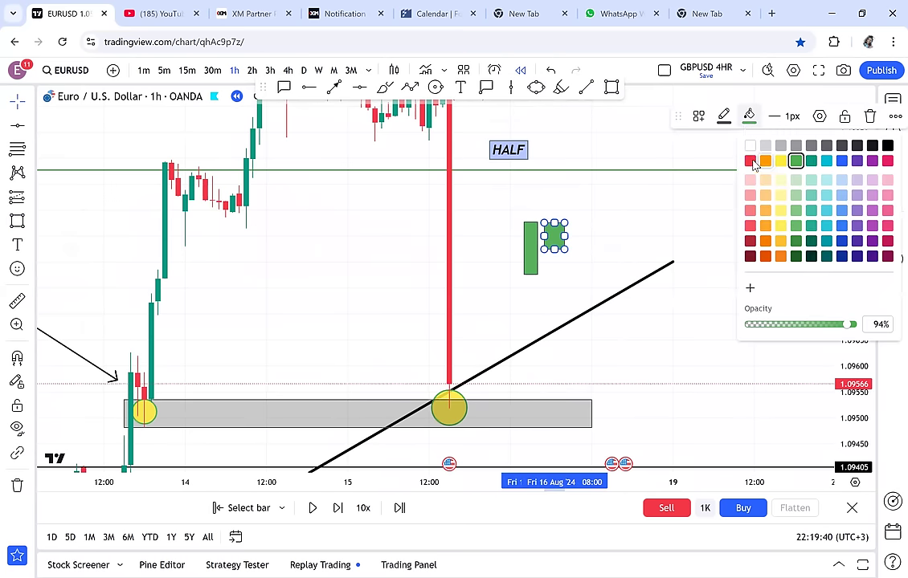
left_click(750, 161)
left_click(683, 146)
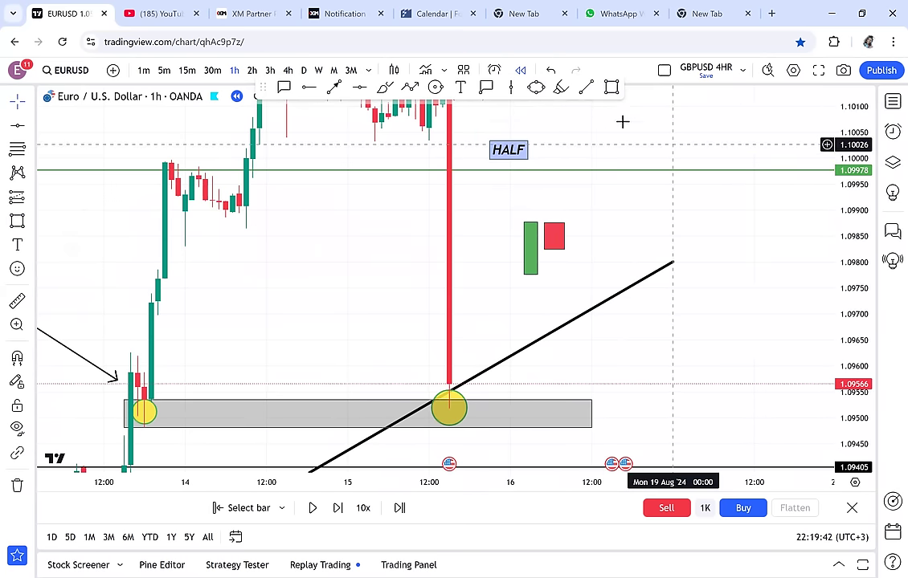
- Add a short green wick above the green box and draw a line across both boxes' tops
key("alt+t")
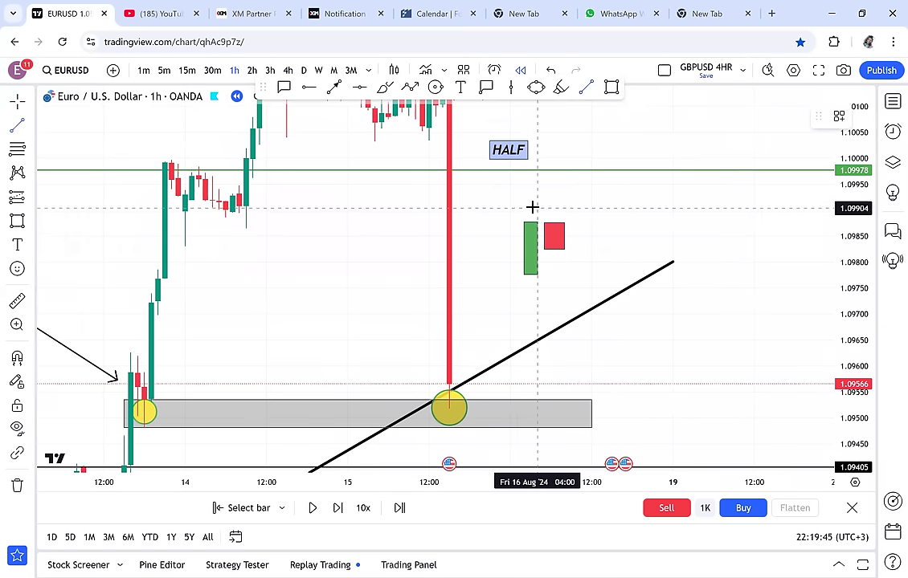
left_click_drag(530, 207, 530, 228)
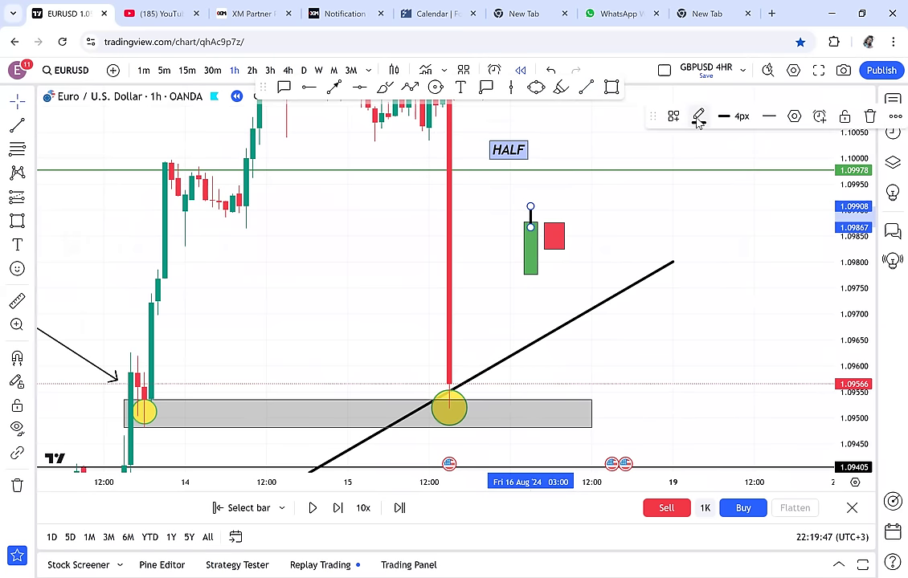
left_click(698, 115)
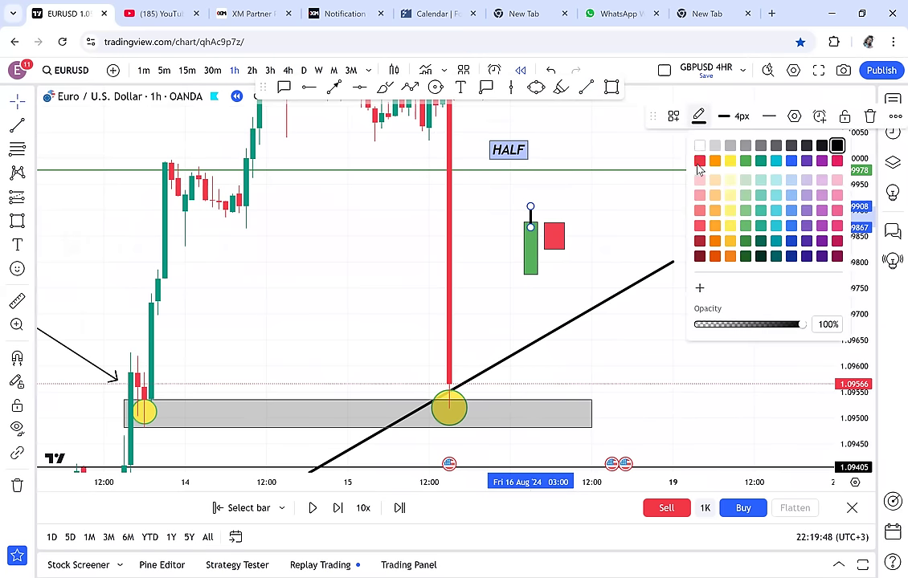
left_click(745, 161)
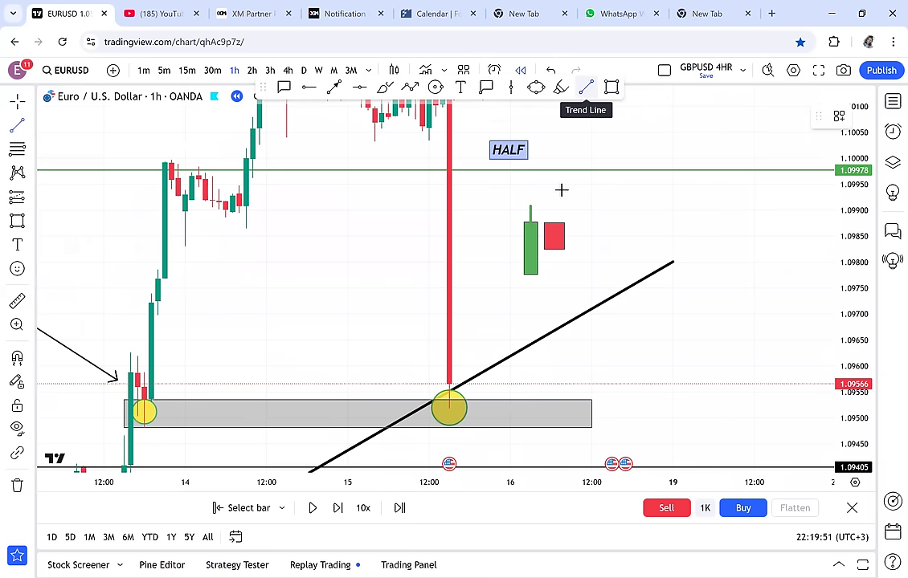
left_click(585, 87)
left_click(502, 207)
left_click(578, 207)
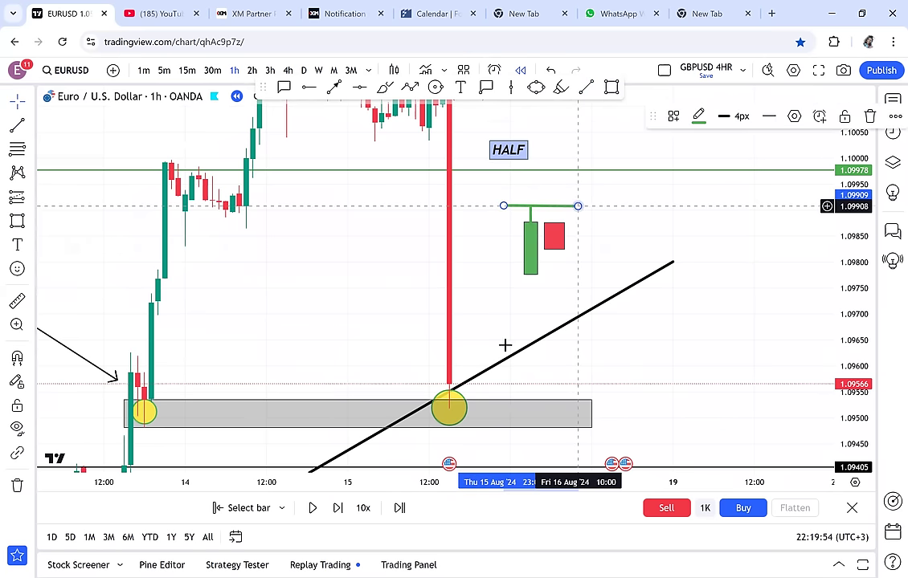
- Advance the replay eight 1h bars as EURUSD bounces toward 1.0990, reaching about 1.0978
left_click(338, 508)
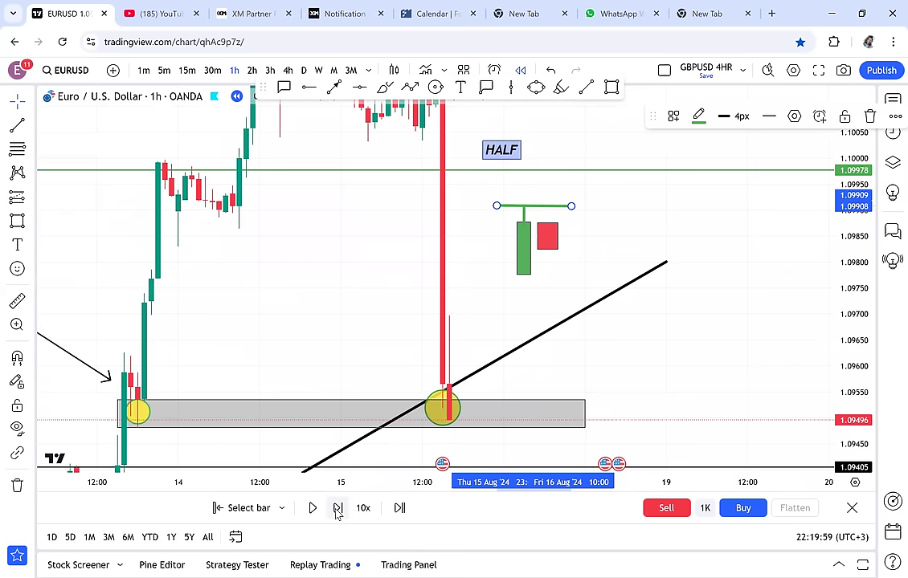
left_click(337, 511)
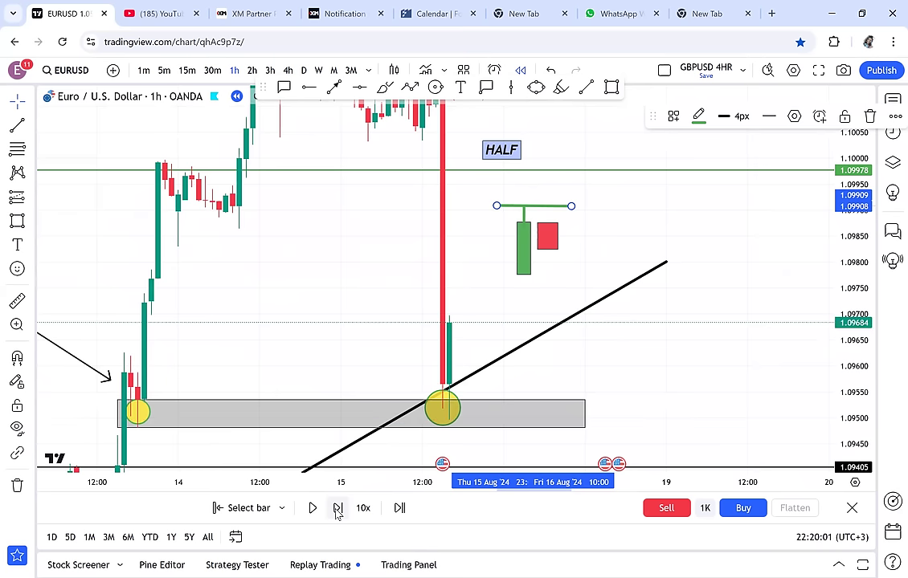
left_click(336, 510)
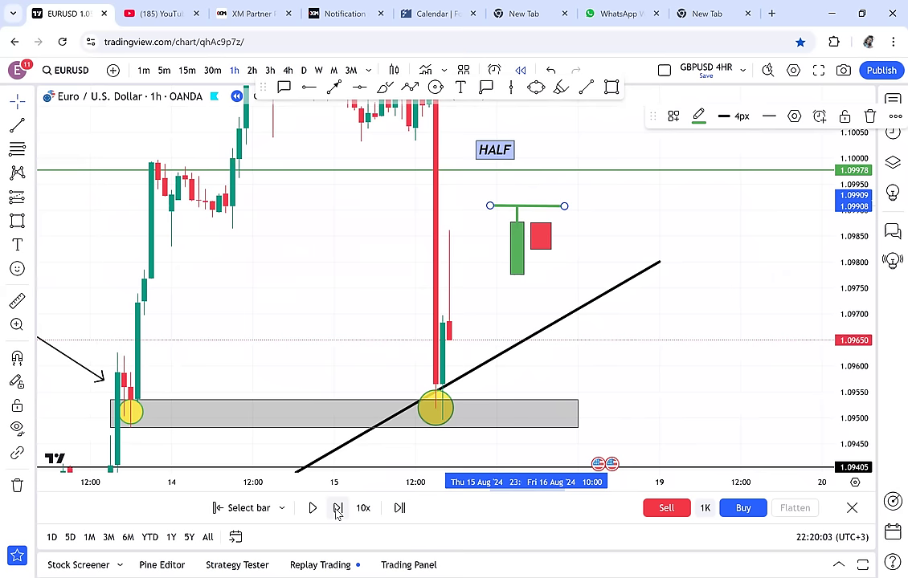
left_click(337, 511)
left_click(337, 509)
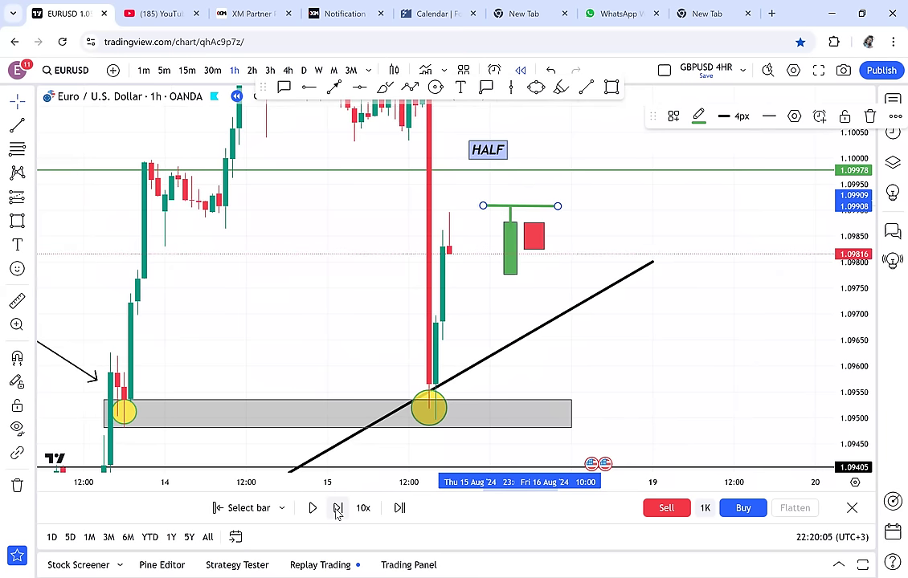
left_click(337, 509)
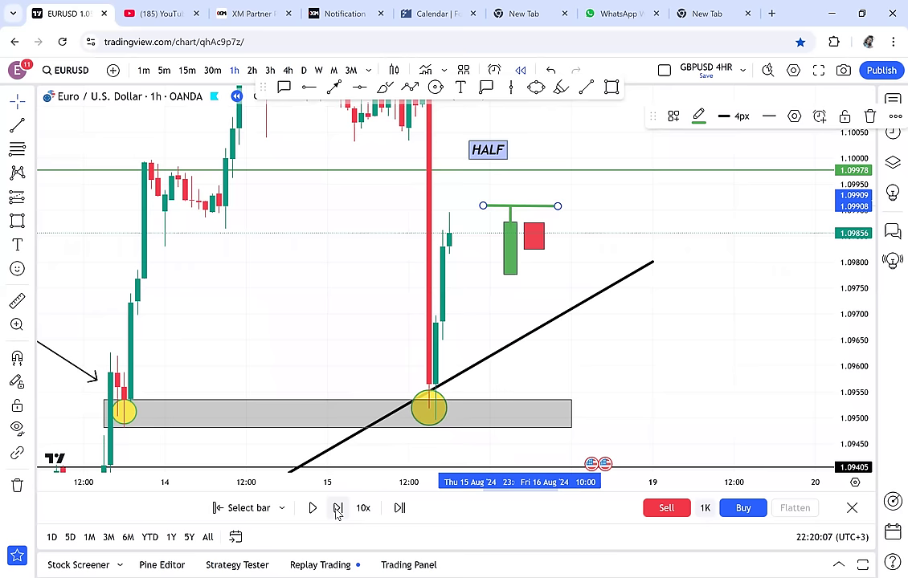
left_click(337, 510)
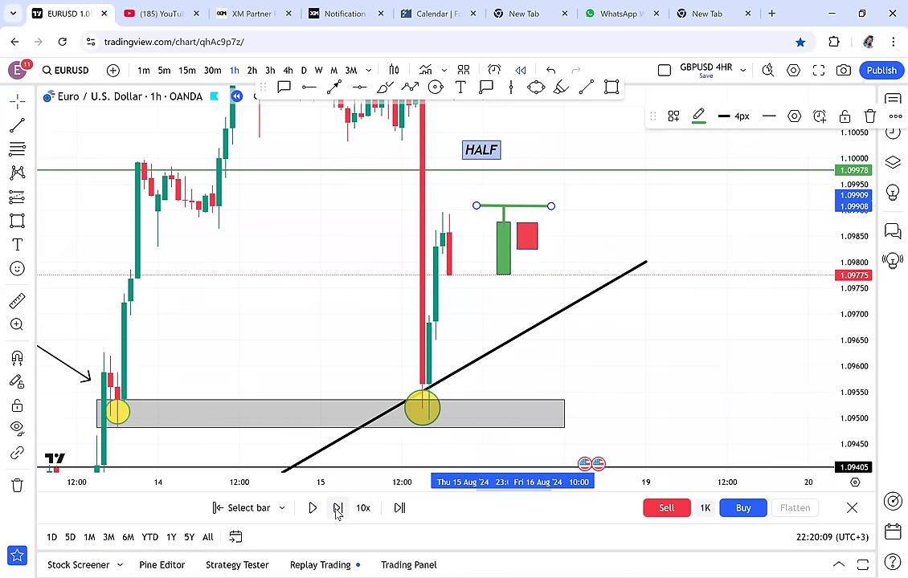
left_click(342, 510)
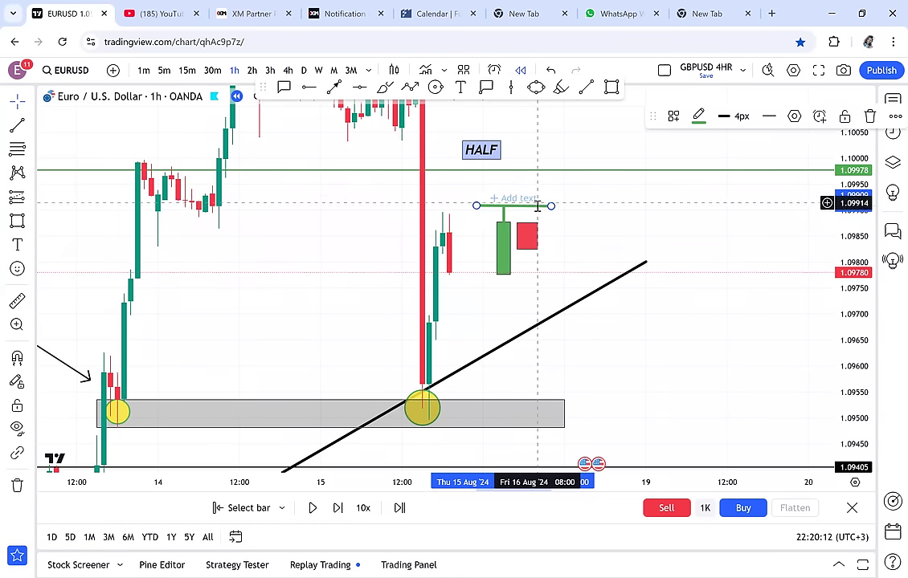
- Move the green line to 1.0990 over the latest high and delete the sketched candle boxes
left_click_drag(517, 206, 449, 212)
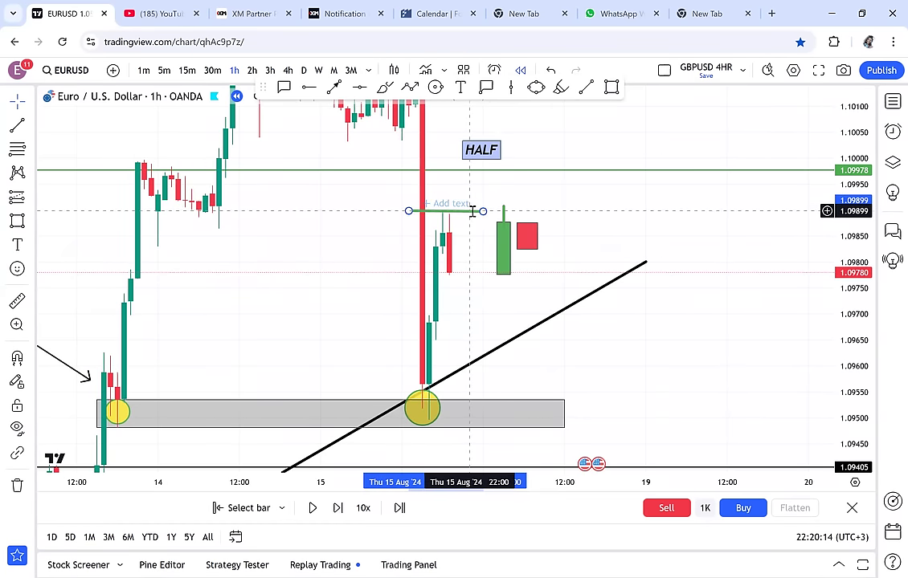
left_click(506, 246)
key("Delete")
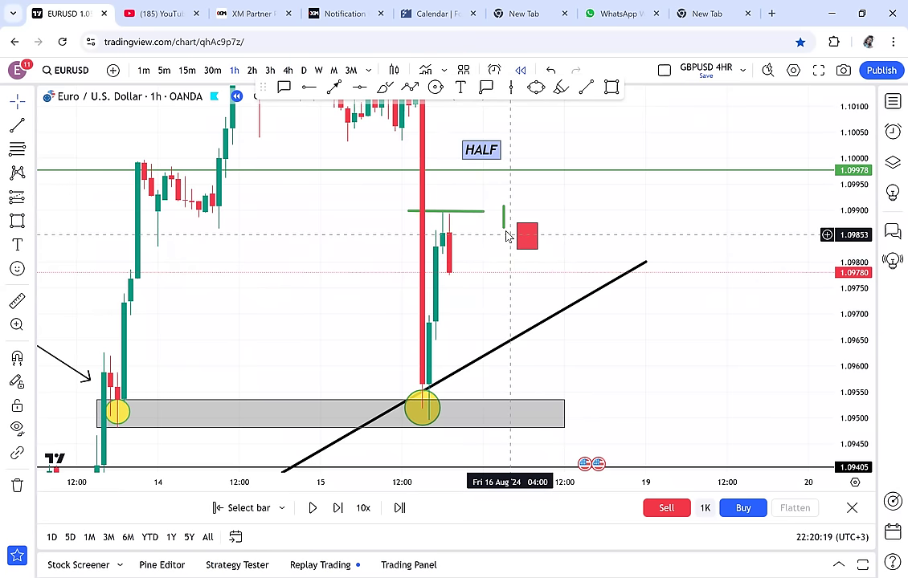
left_click(524, 233)
key("Delete")
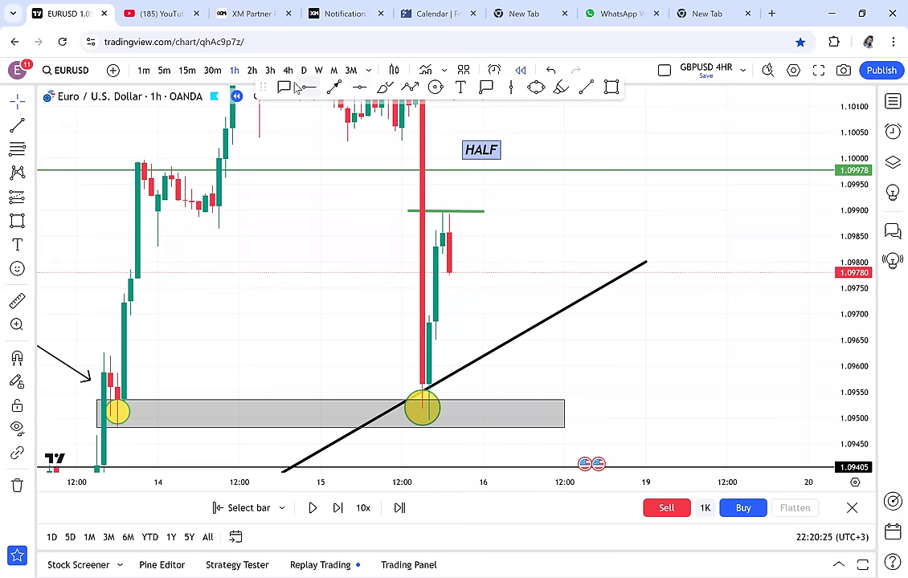
- Add a callout pointing at the green line labelled 'CRB'
left_click(284, 86)
left_click_drag(456, 211, 497, 189)
type("CR")
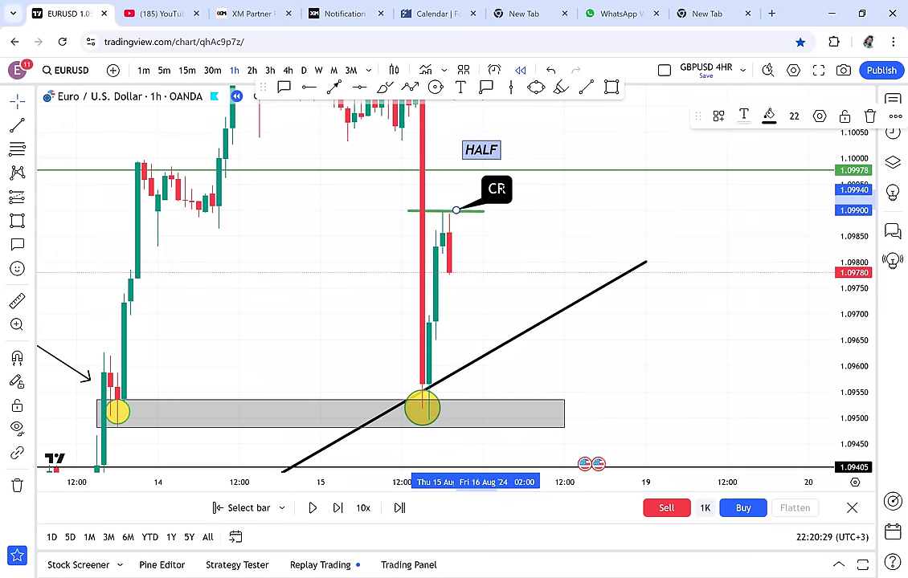
type("B")
- Advance the replay three bars and move the CRB line and its callout down onto the latest candles
left_click(498, 289)
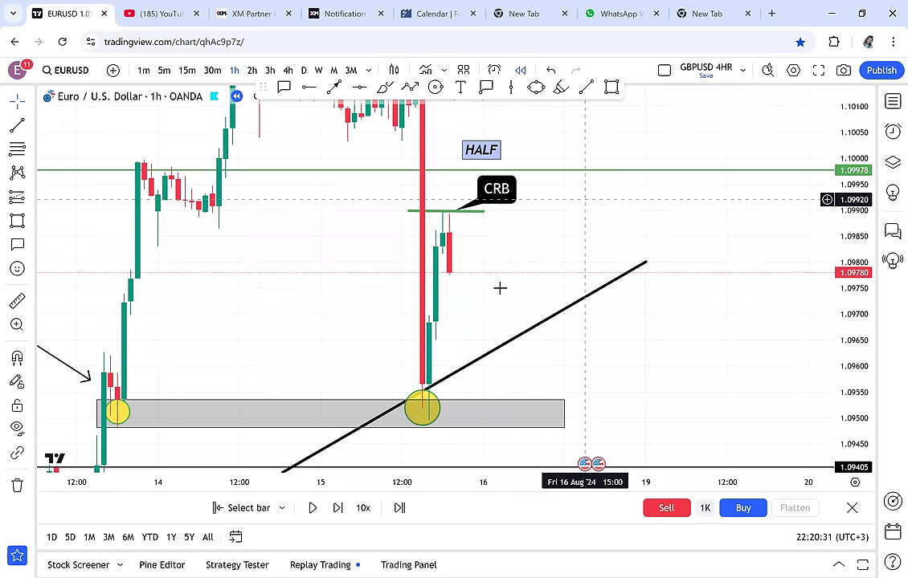
left_click(337, 511)
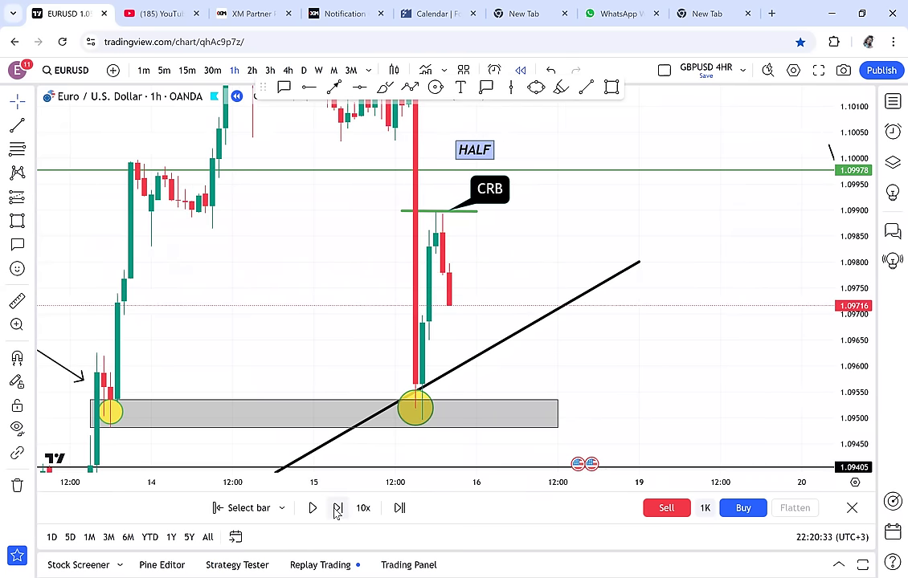
left_click(337, 510)
left_click(337, 511)
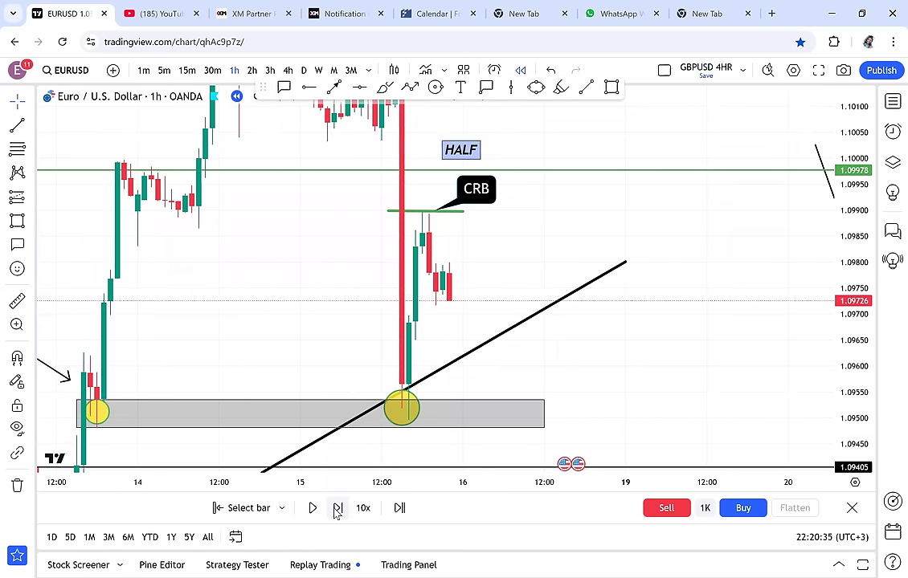
left_click(418, 212)
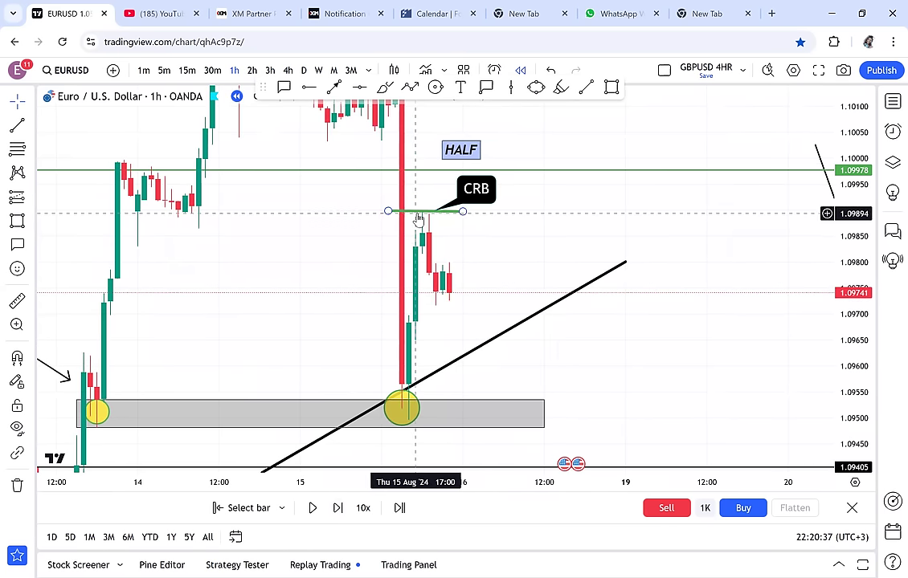
left_click_drag(418, 212, 458, 262)
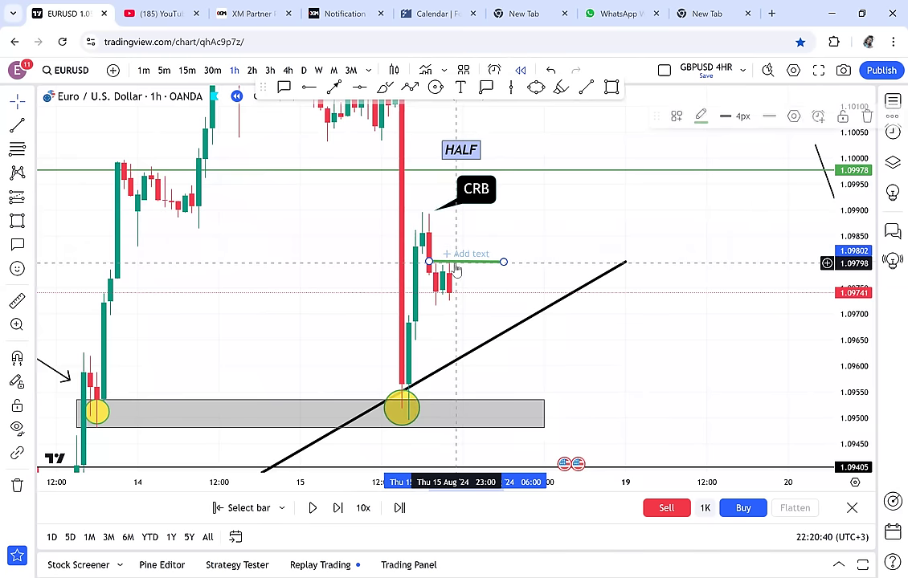
left_click_drag(436, 208, 449, 260)
left_click_drag(477, 189, 496, 211)
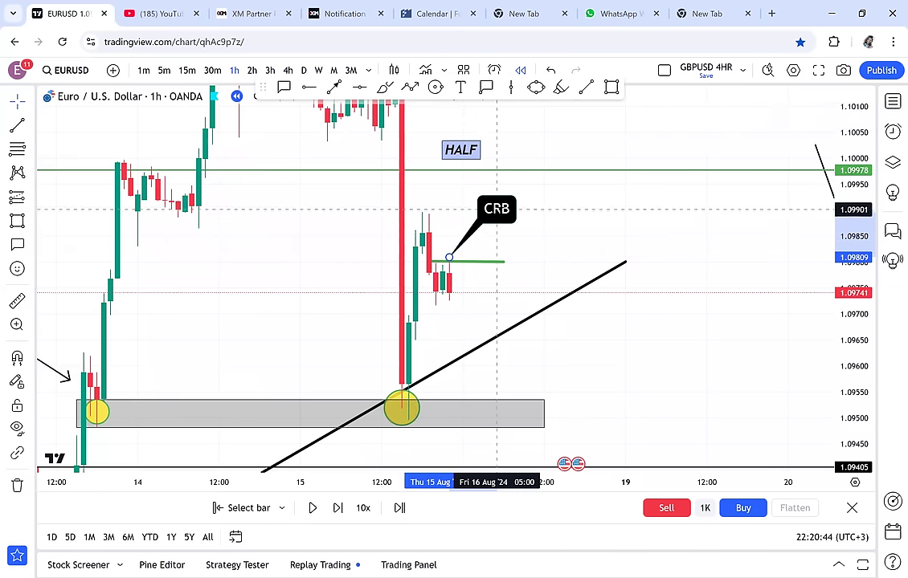
- Advance five more bars and lower the CRB line and callout to the newer candles near 1.0974
scroll(646, 343, "up", 2)
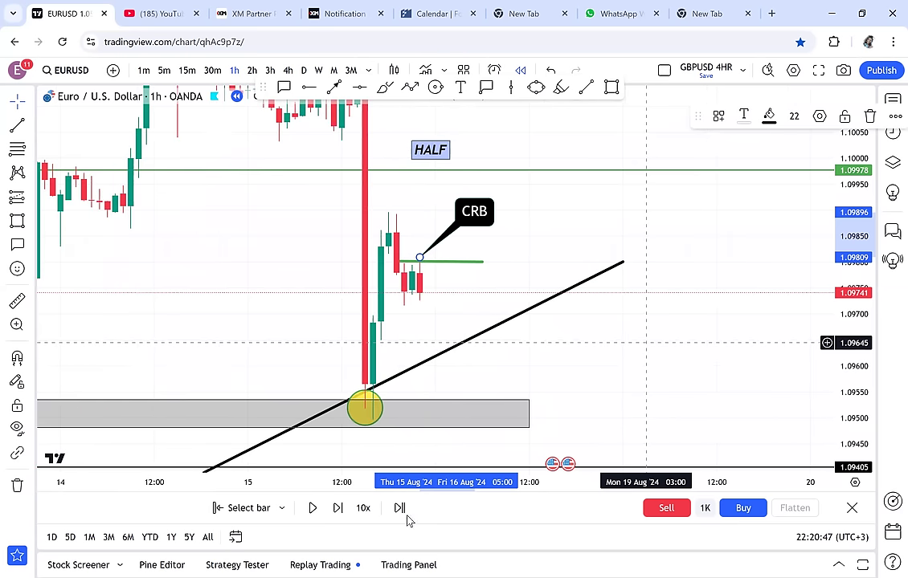
left_click(339, 510)
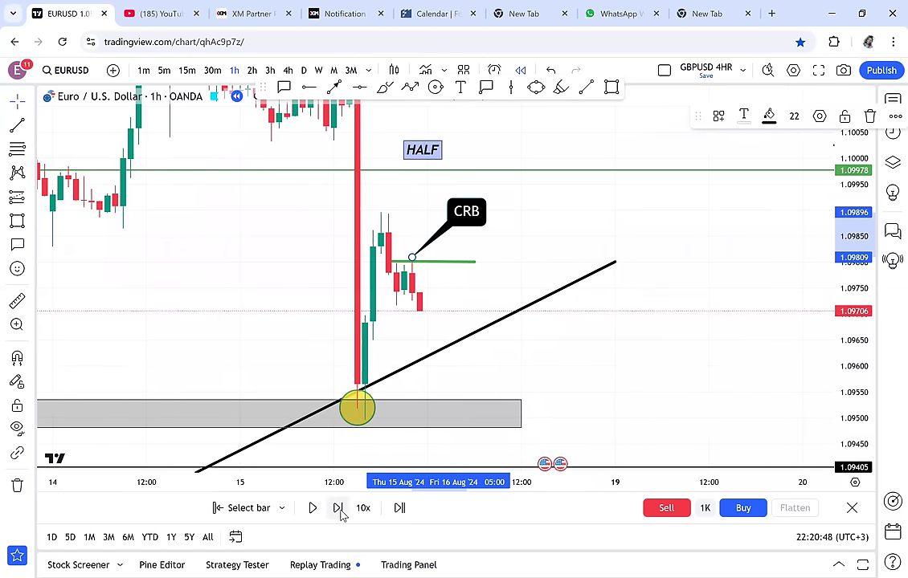
left_click(339, 509)
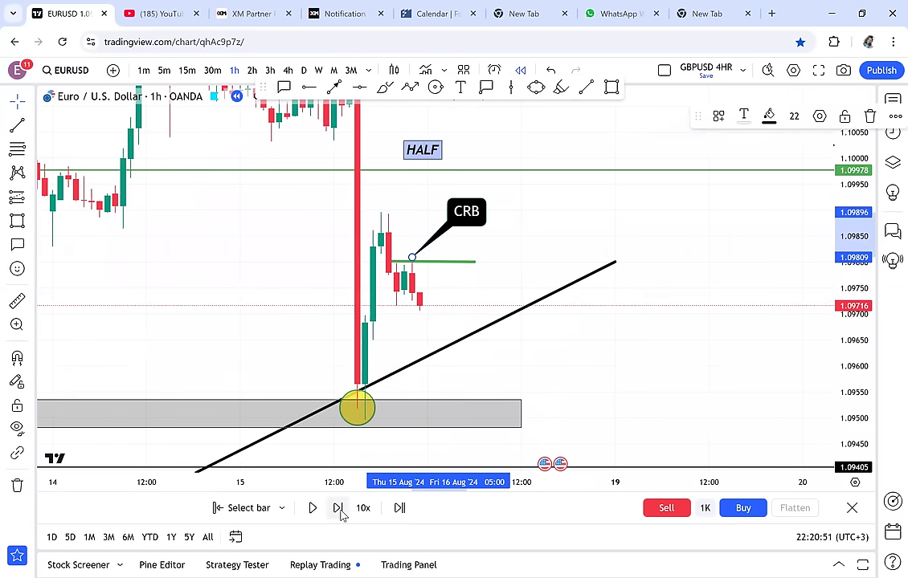
left_click(339, 509)
left_click(339, 509)
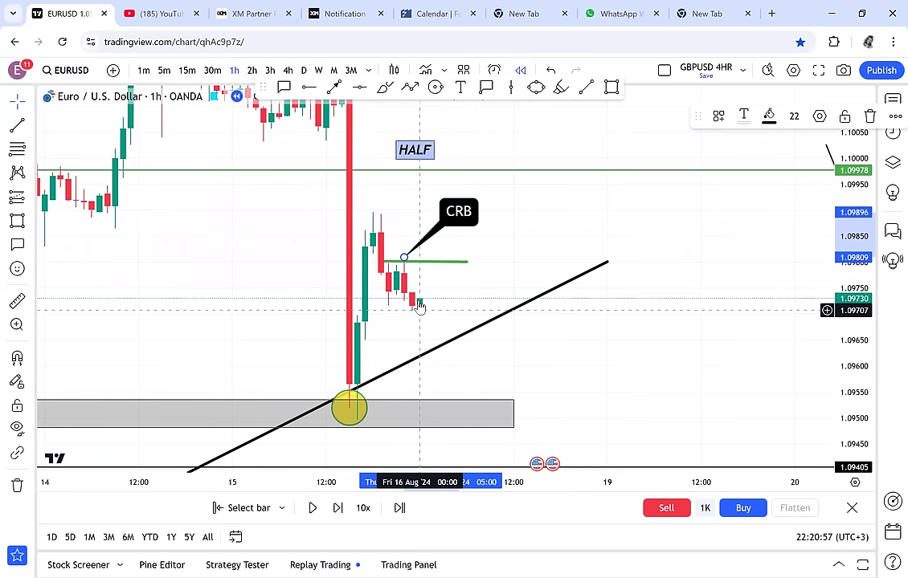
left_click(337, 509)
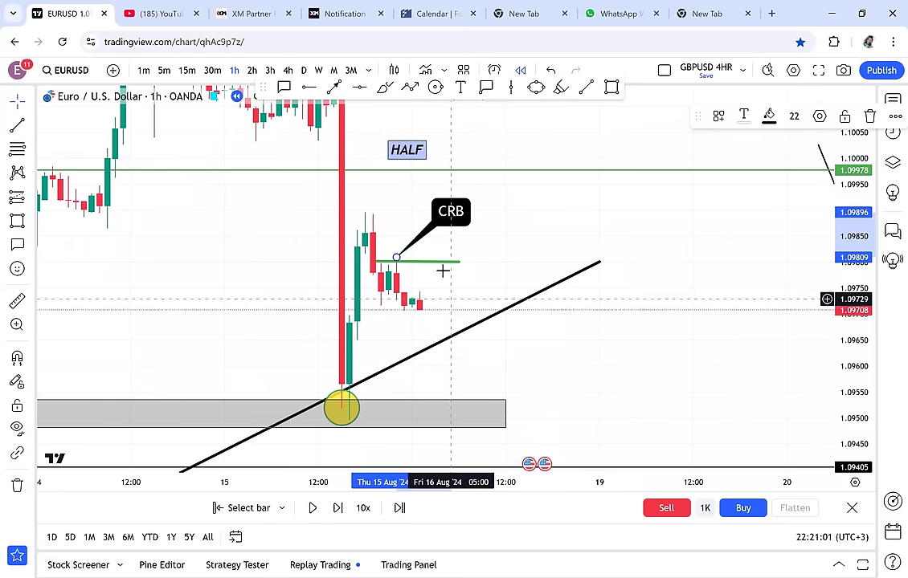
left_click_drag(440, 271, 461, 292)
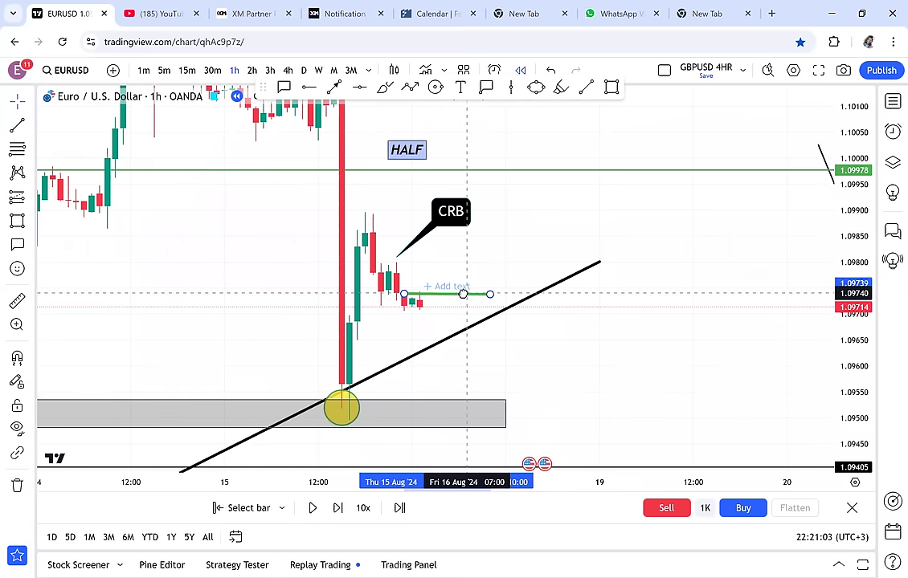
left_click_drag(398, 259, 437, 298)
left_click_drag(450, 211, 514, 243)
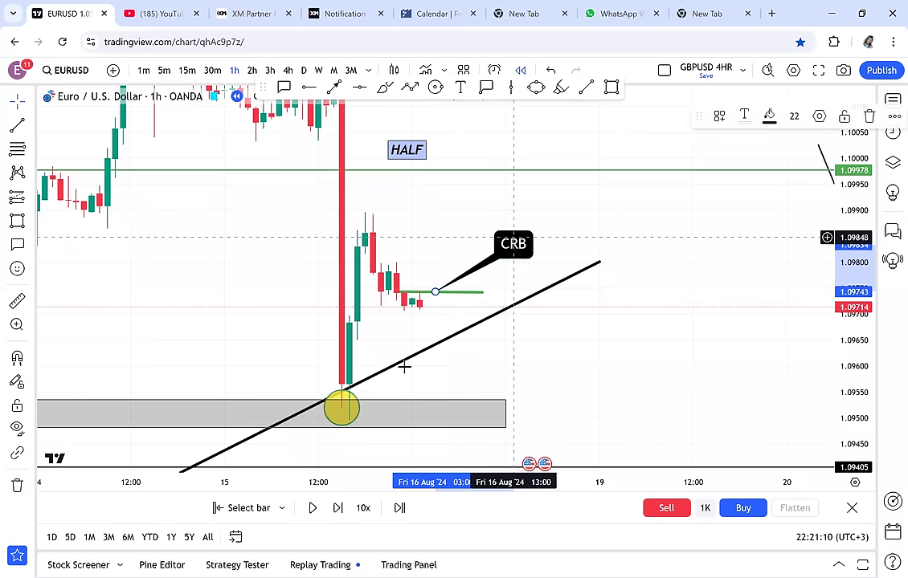
- Step the replay three more bars and centre the latest candles in view
left_click(337, 508)
left_click(337, 507)
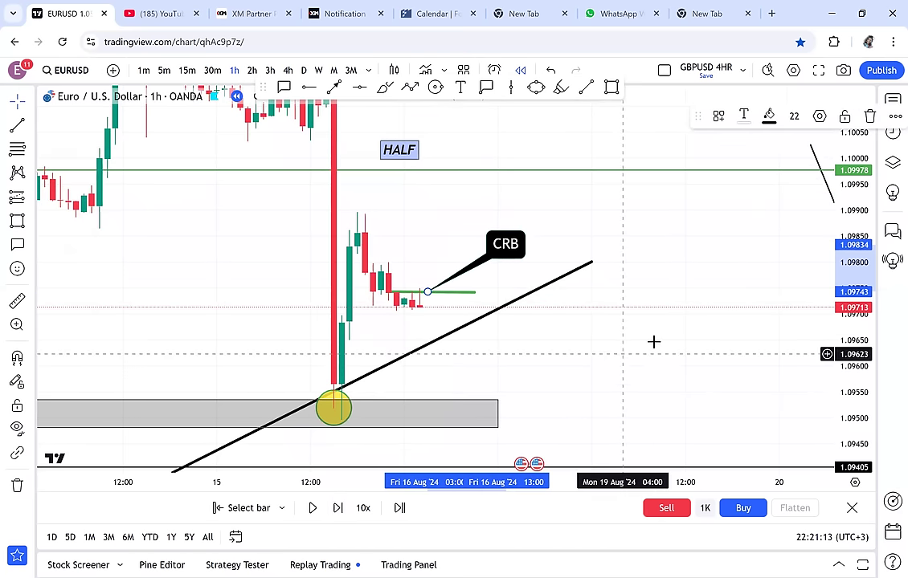
left_click(337, 509)
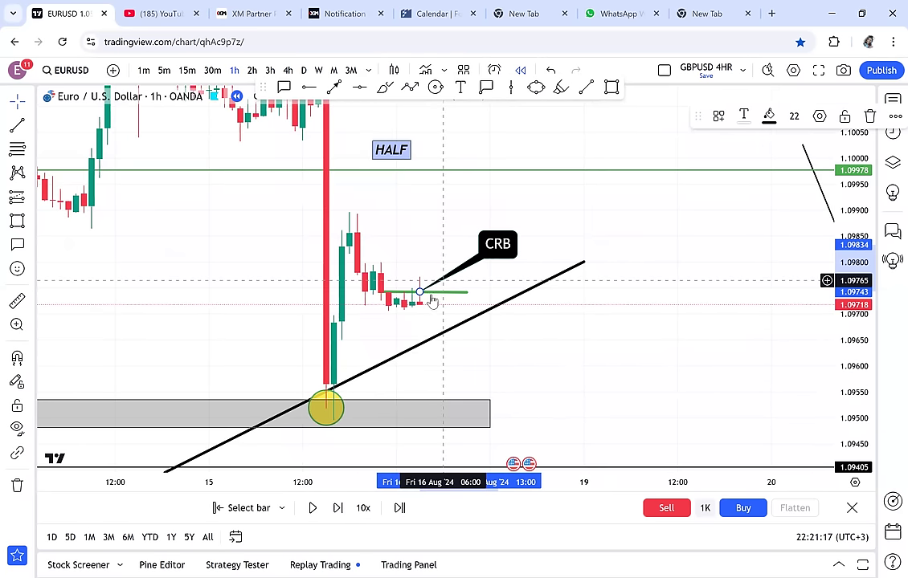
mouse_move(611, 209)
left_mouse_down()
mouse_move(644, 303)
mouse_move(631, 302)
left_mouse_up()
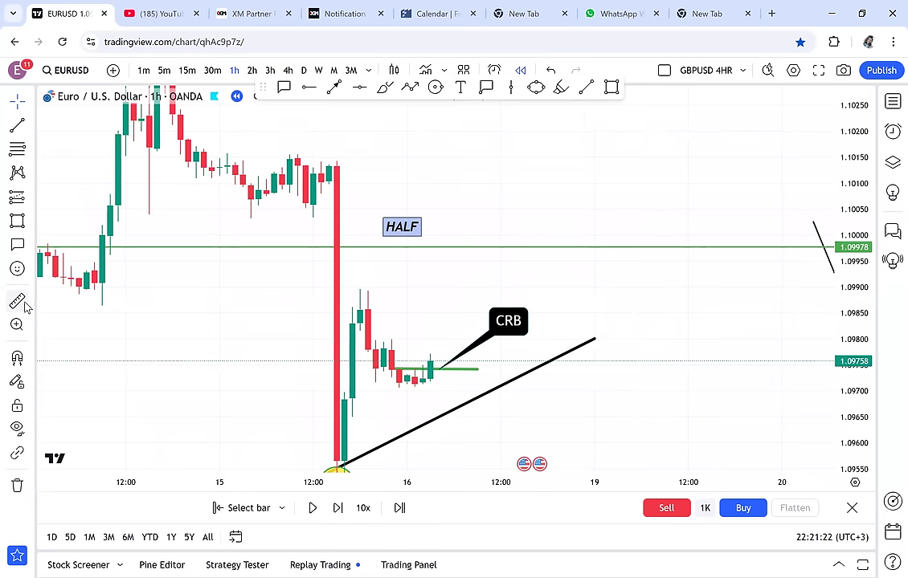
- Measure the price move from the last candle up to the HALF level
left_click(437, 366, "shift")
left_click(523, 247)
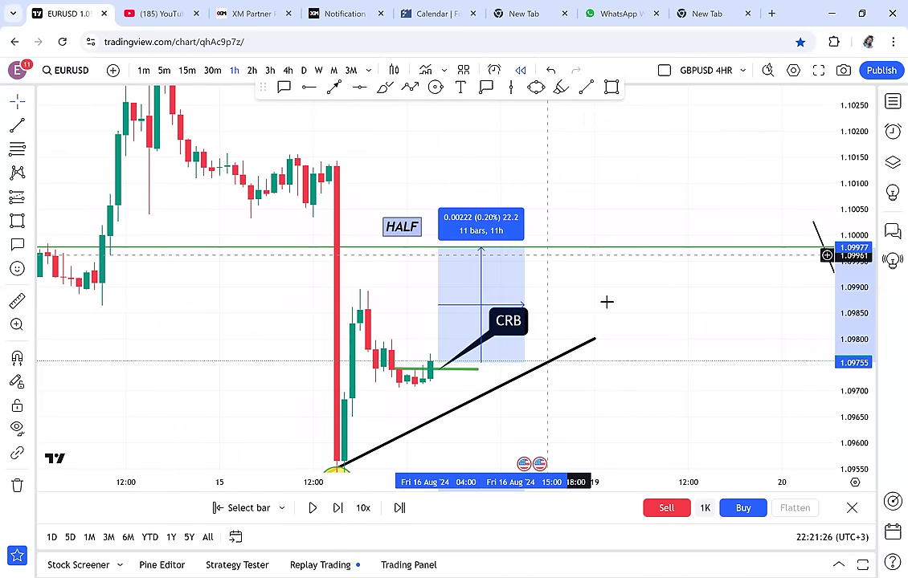
scroll(631, 207, "down", 1)
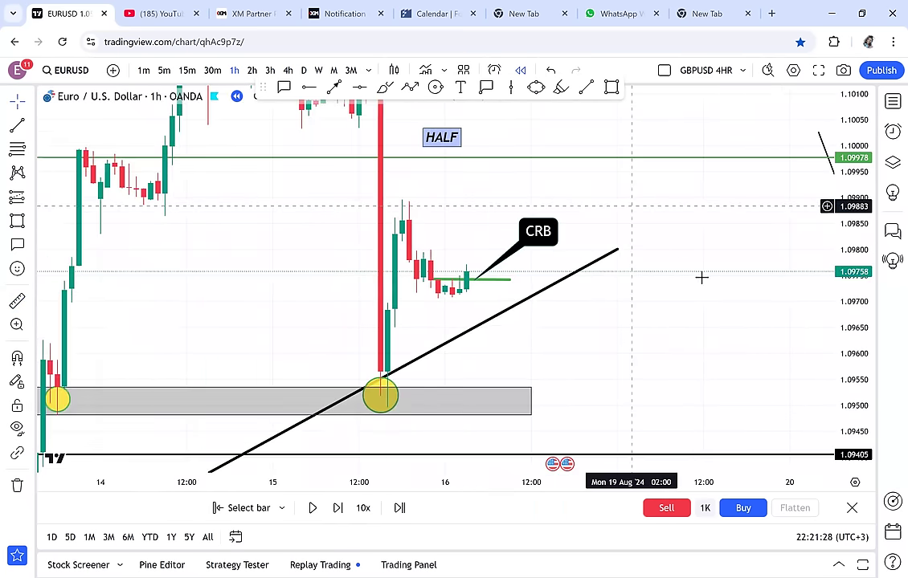
mouse_move(458, 153)
left_mouse_down()
mouse_move(449, 174)
mouse_move(491, 155)
mouse_move(584, 164)
left_mouse_up()
left_click(447, 171)
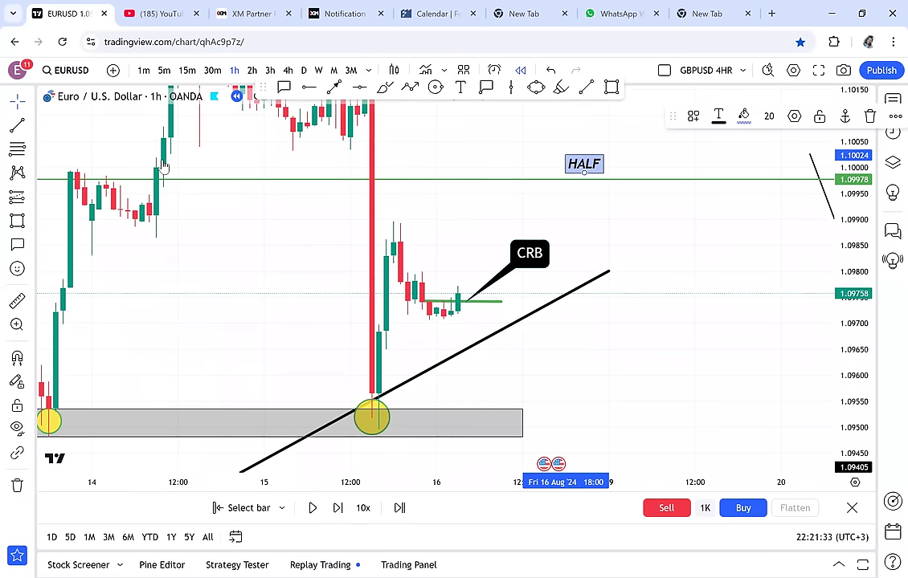
- Place a long position at the last candle with its target at the green 1.09978 line
left_click(17, 197)
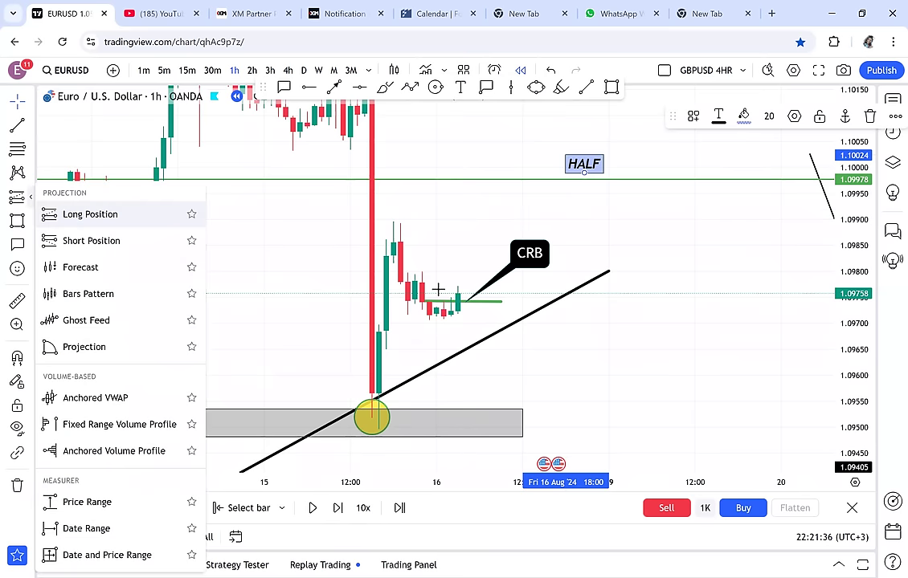
left_click(466, 287)
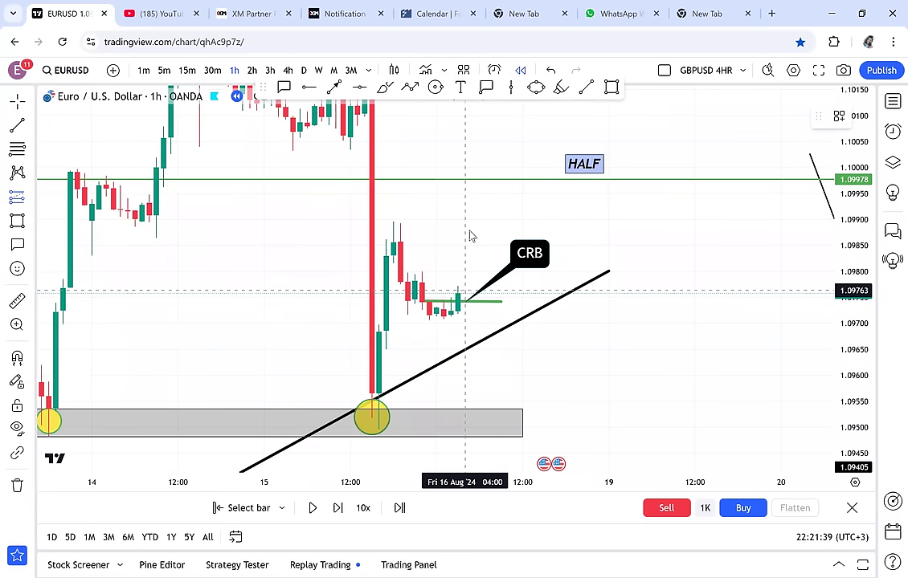
left_click(465, 290)
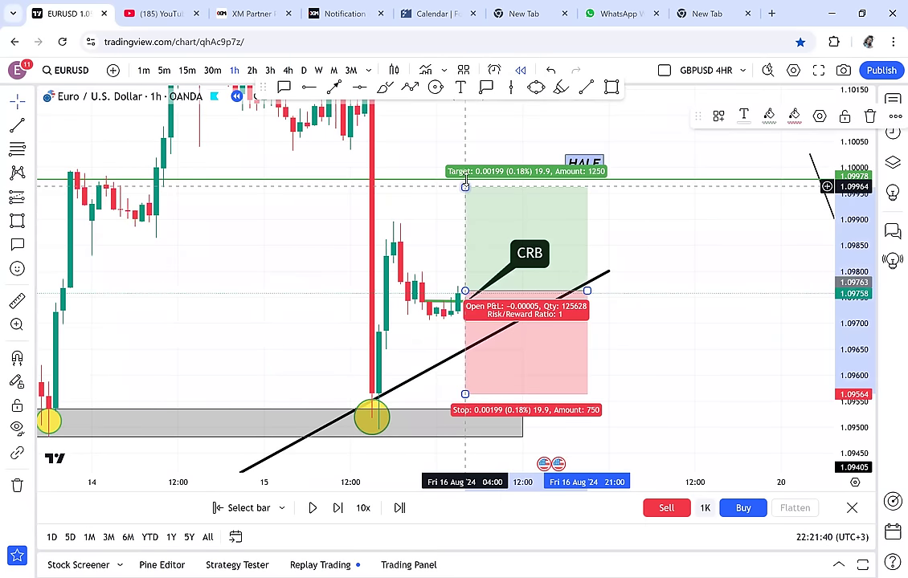
left_click_drag(465, 187, 465, 178)
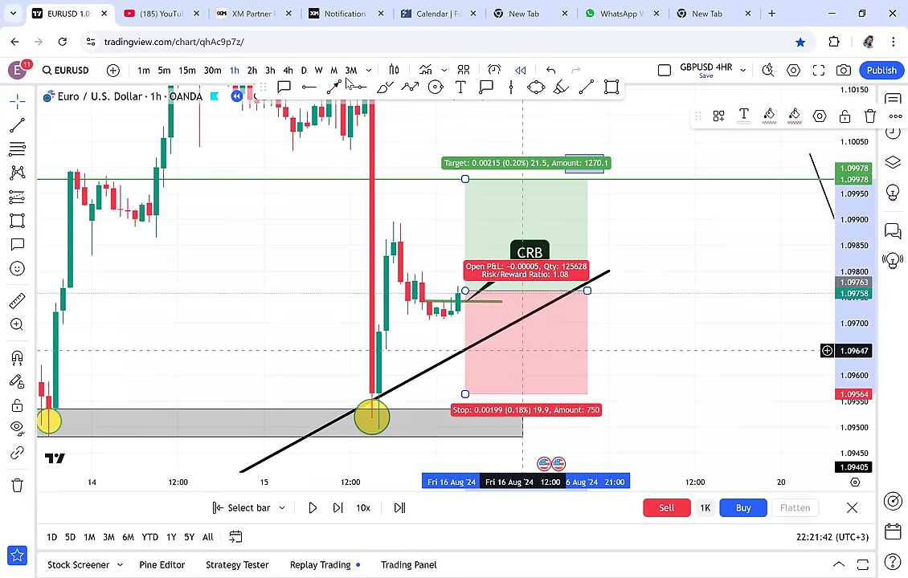
- Mark the 1.09705 low with a horizontal ray, raise the stop near 1.09677, and start a red box
left_click(309, 88)
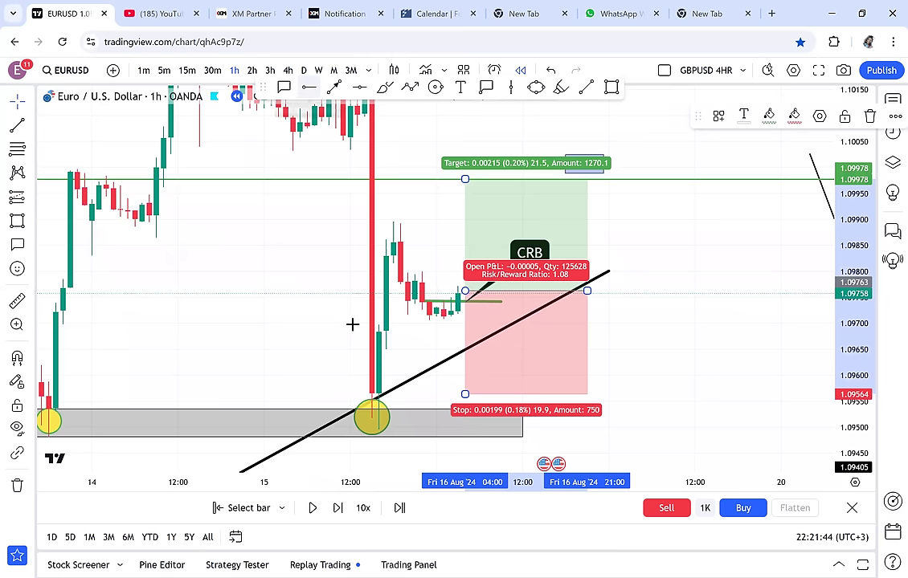
left_click(356, 321)
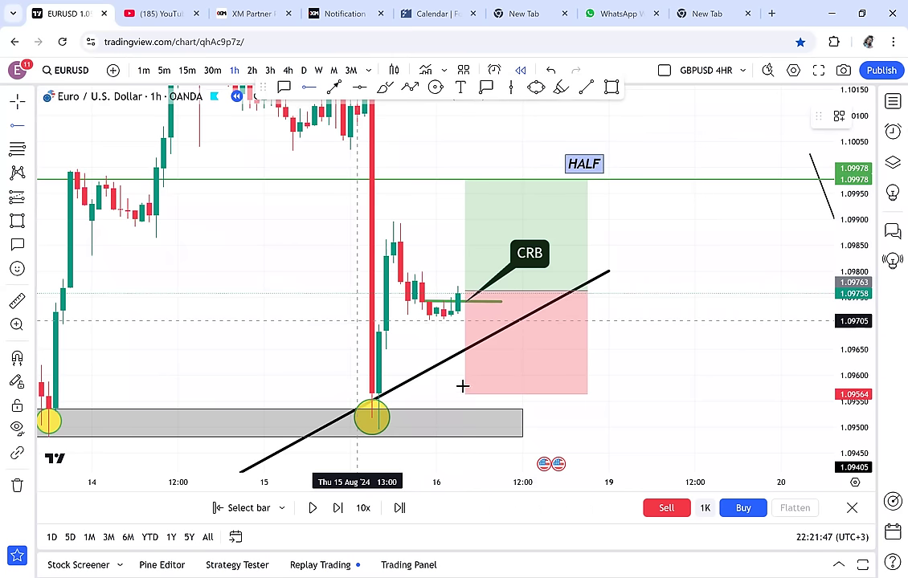
left_click_drag(464, 393, 466, 342)
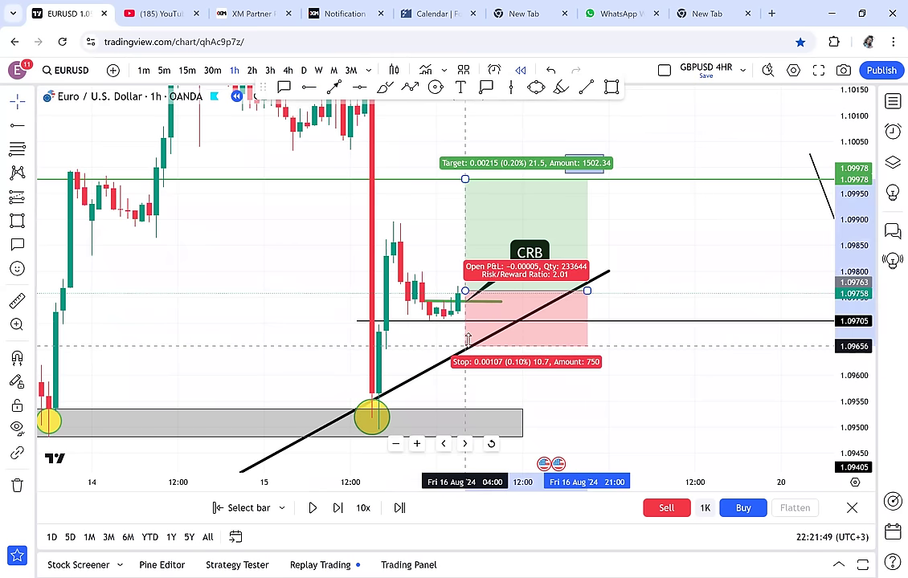
left_click(652, 233)
left_click(611, 87)
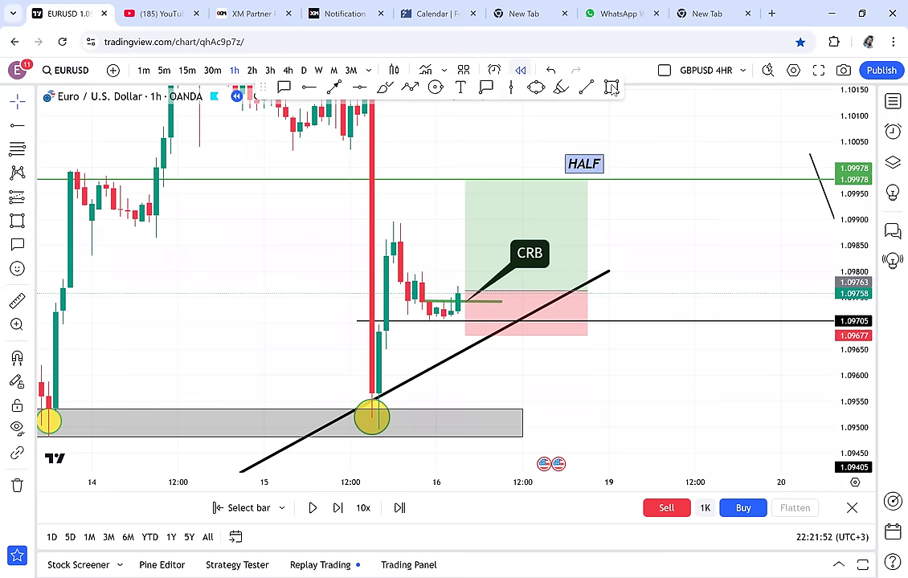
left_click_drag(464, 291, 479, 337)
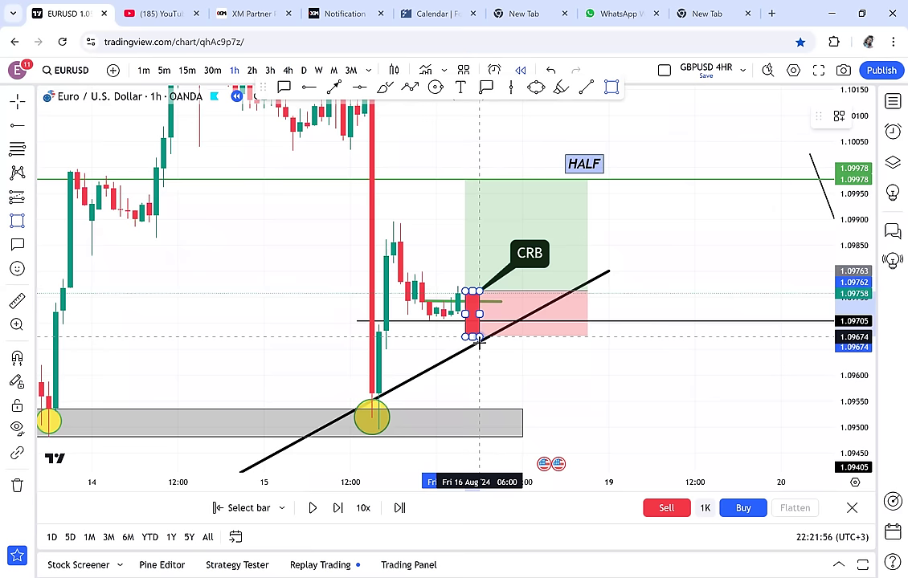
- Finish the red box, add a 'CSB' callout at the 1.09705 low, then undo the box
left_click(556, 397)
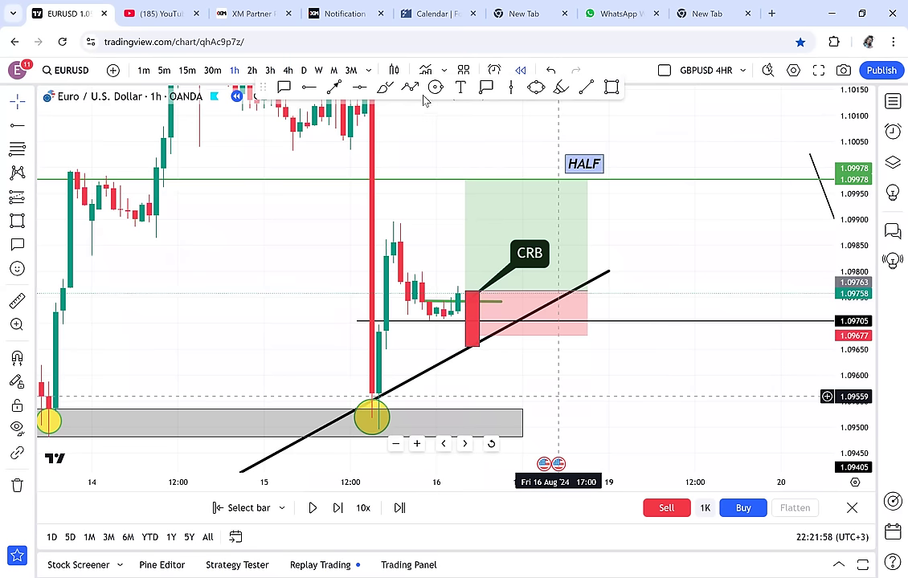
left_click(285, 89)
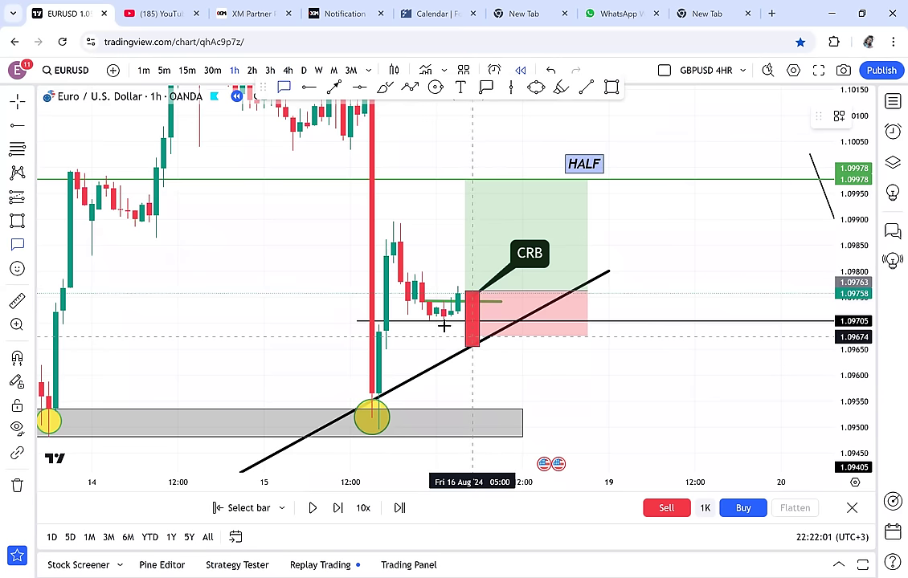
left_click(313, 361)
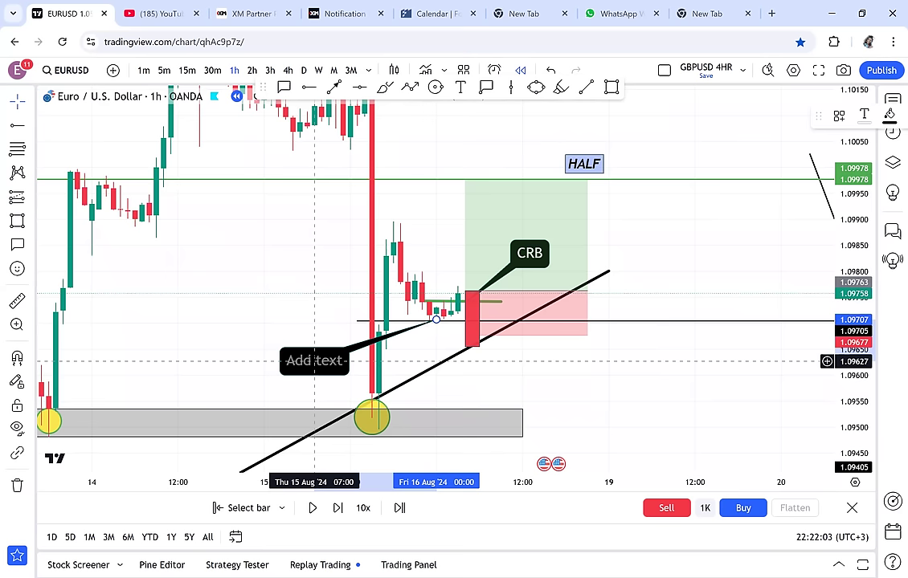
type("CSB")
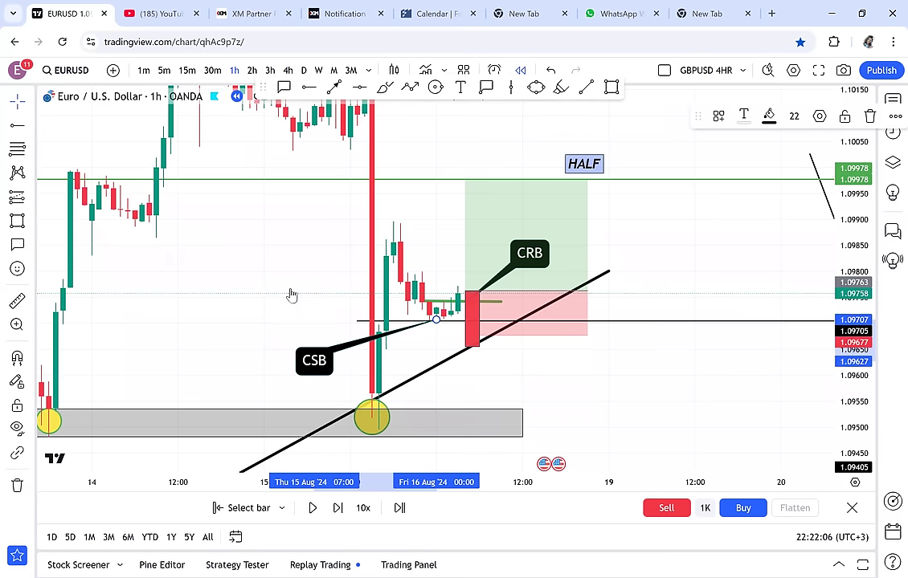
left_click(534, 395)
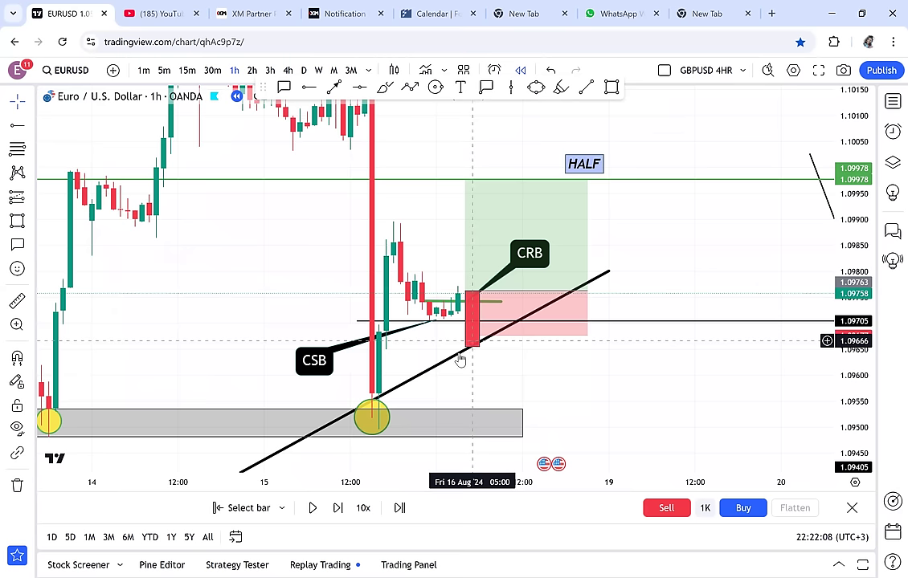
key("ctrl+z")
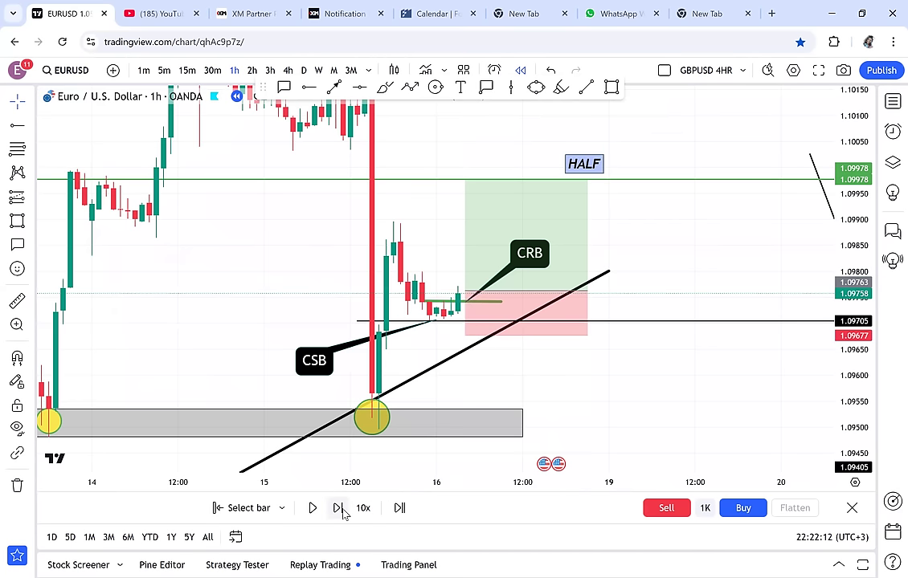
- Advance the replay six bars and pan the chart to reposition the view
left_click(338, 507)
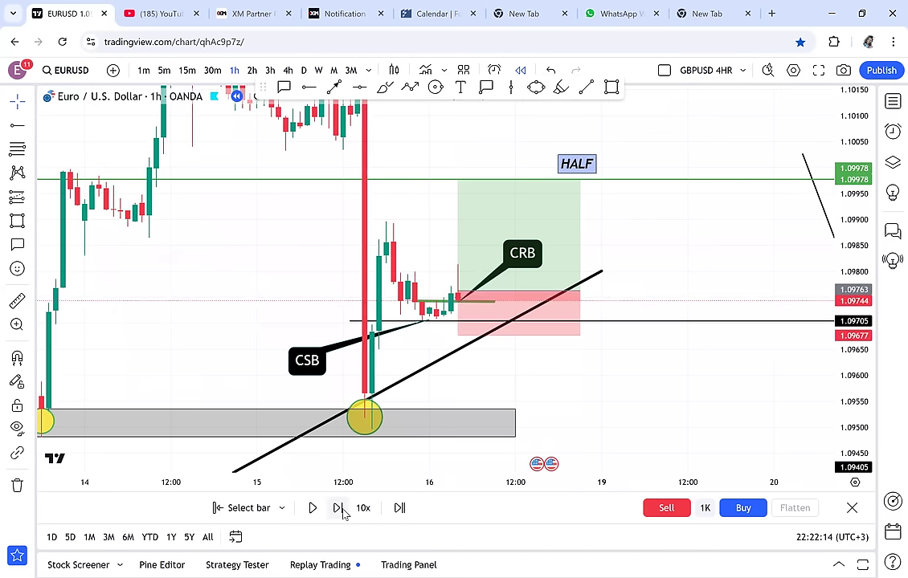
left_click(338, 508)
left_click(338, 508)
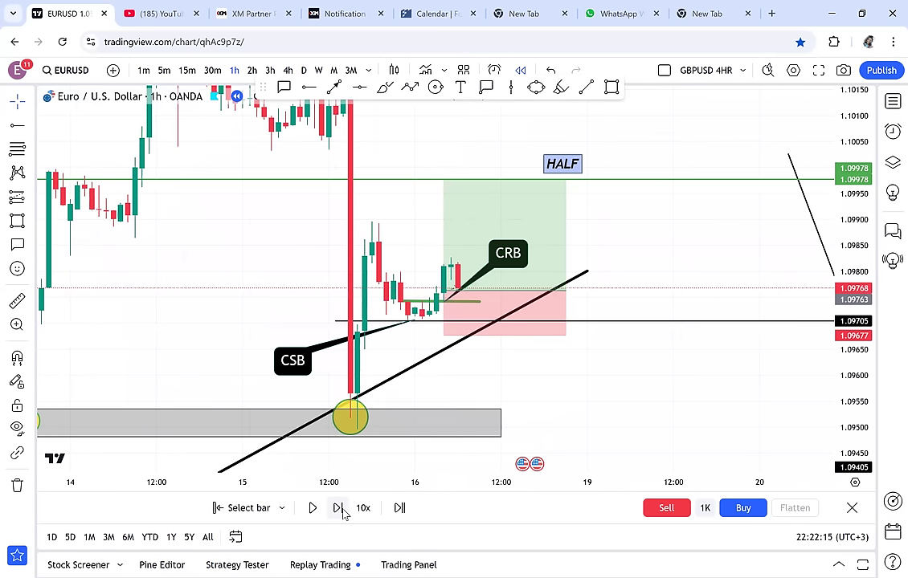
left_click(338, 508)
left_click(338, 507)
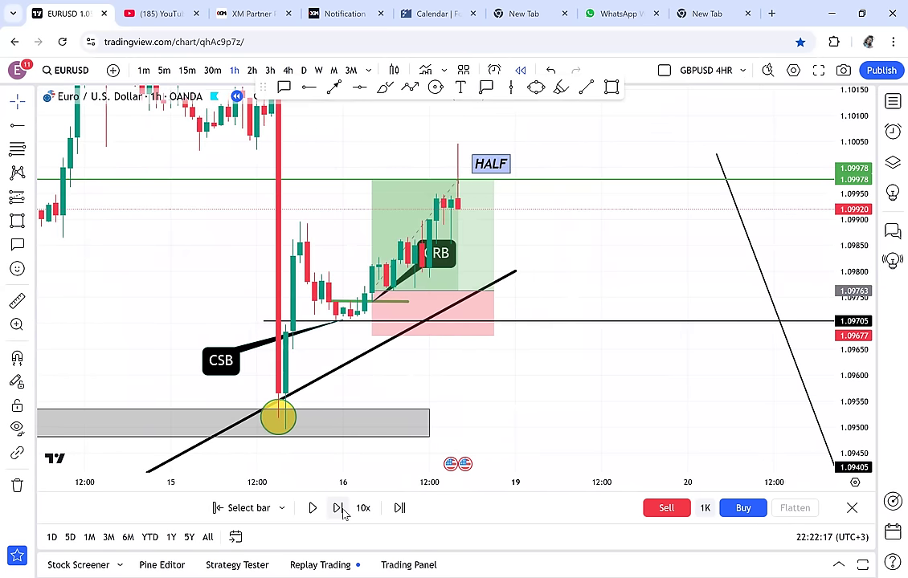
left_click(529, 260)
left_click_drag(602, 278, 658, 335)
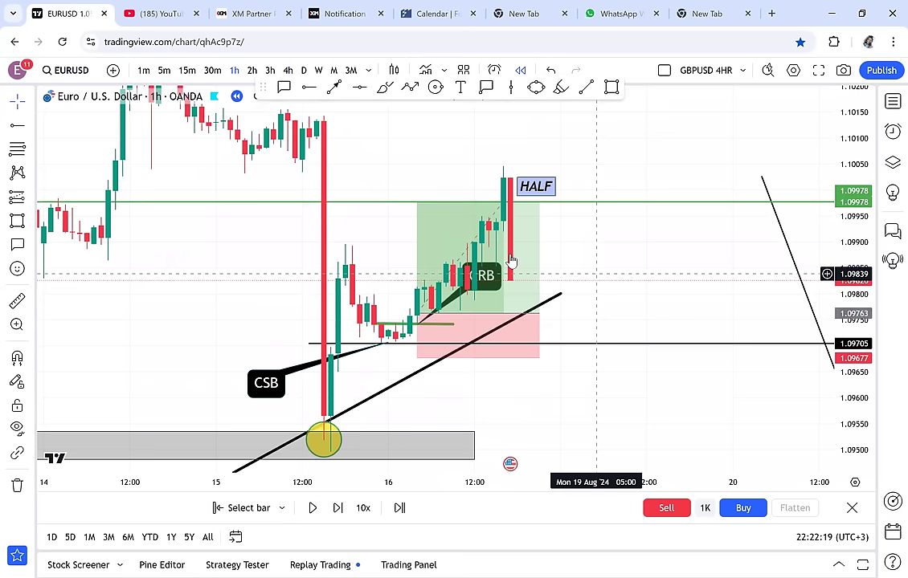
- Restart the replay from an earlier bar and bring the long position onto the latest candle
left_click(237, 510)
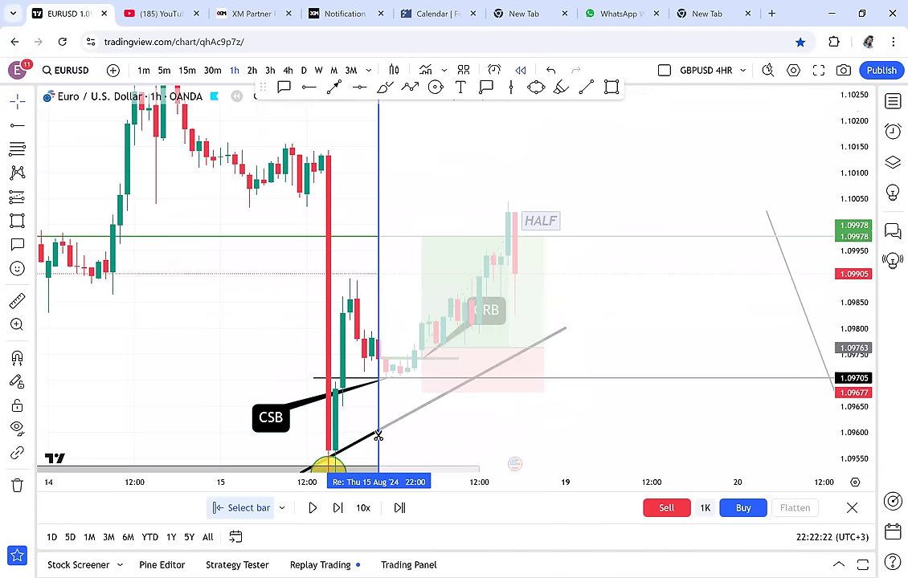
left_click(514, 350)
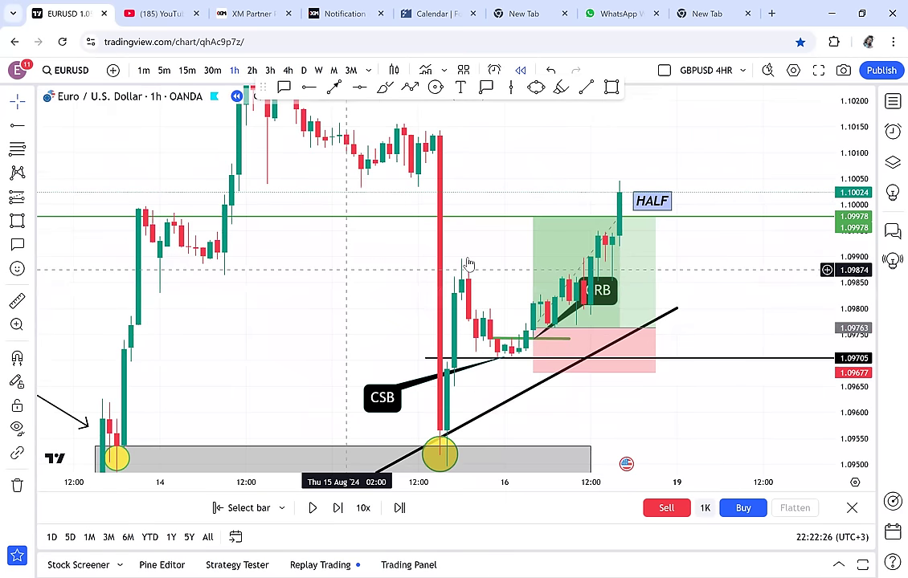
key("ctrl+z")
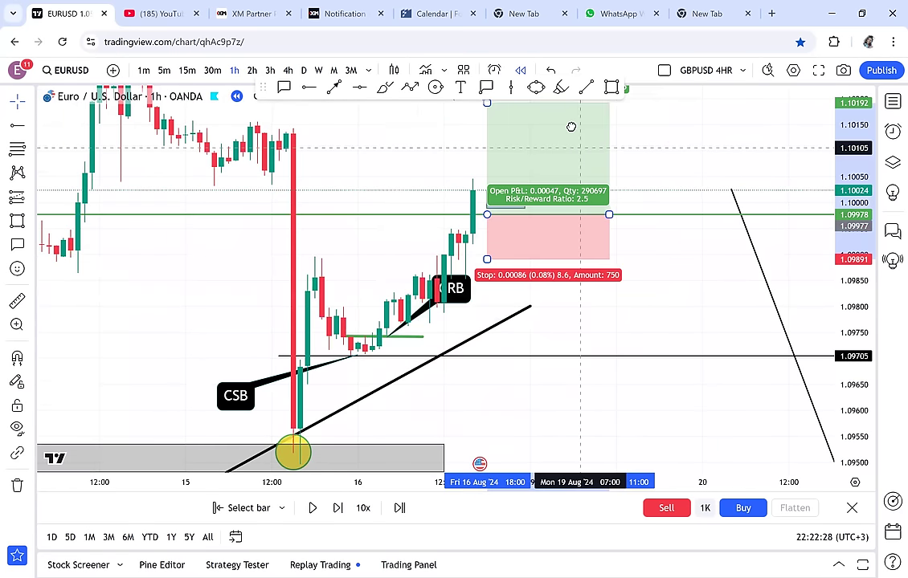
key("ctrl+z")
- Extend the long position's target to the 1.1047 neckline and measure the distance to it
left_click_drag(583, 144, 485, 287)
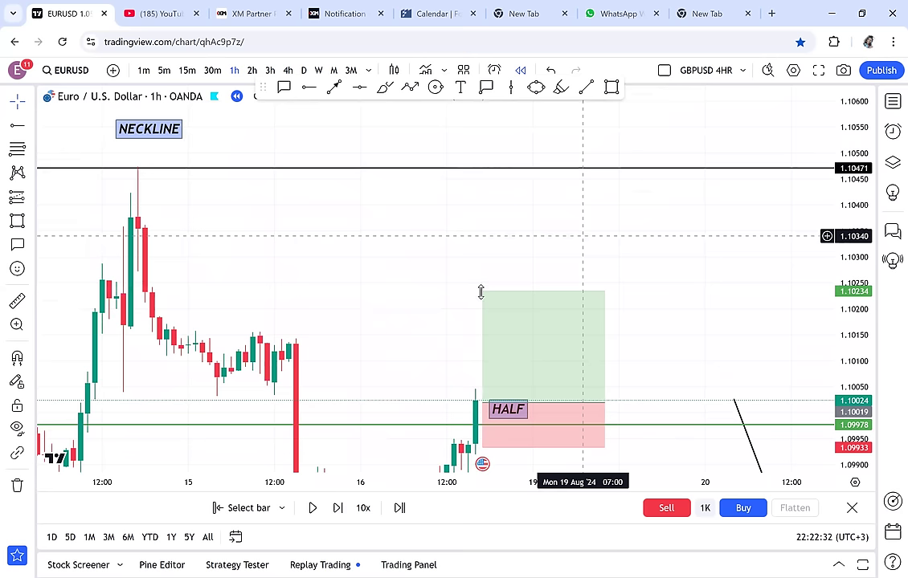
left_click(482, 292)
left_click_drag(482, 168, 482, 168)
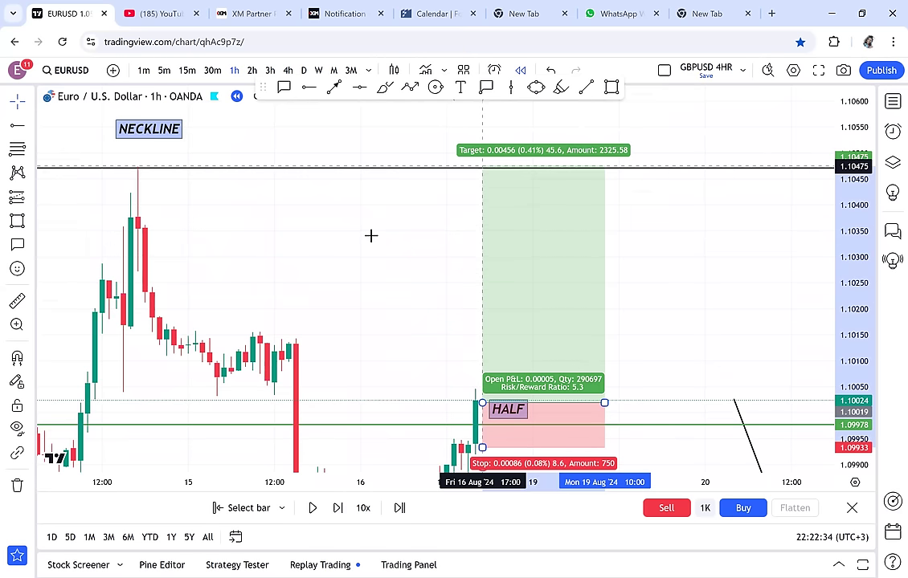
left_click(17, 301)
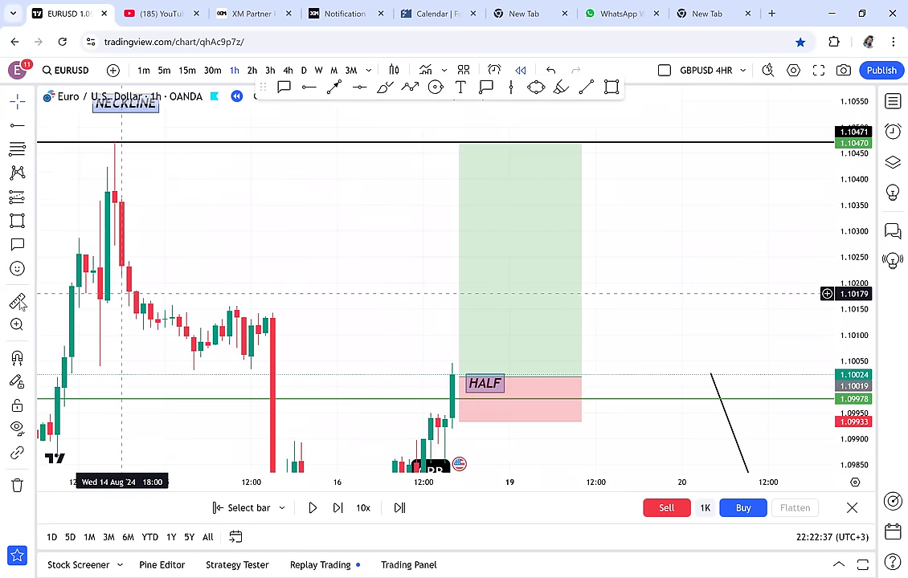
left_click(455, 381)
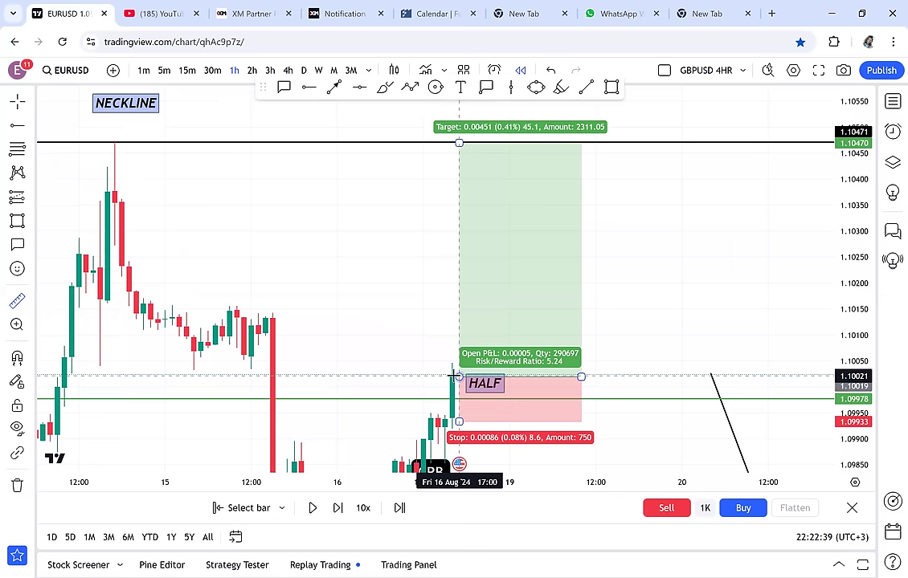
left_click(680, 142)
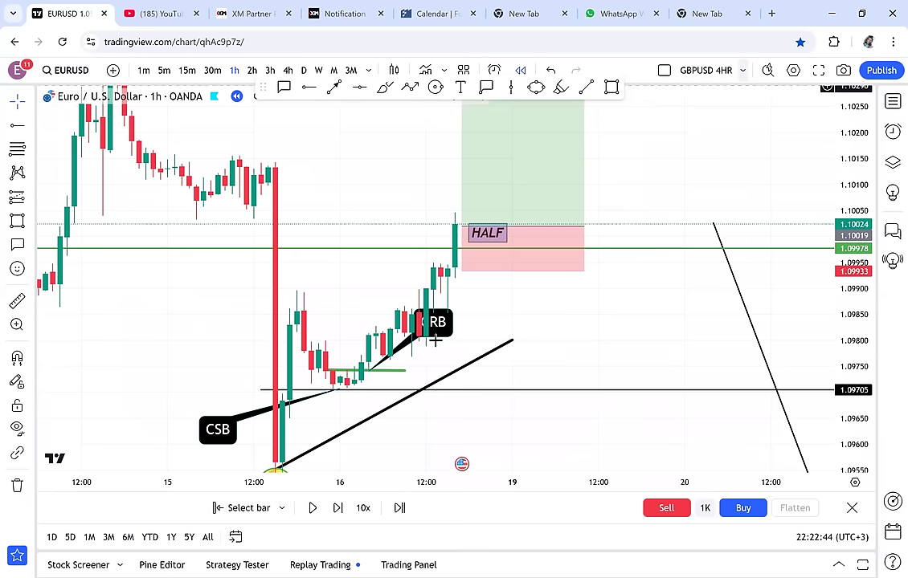
- Move the CRB label up and to the left, then nudge the chart view
left_click(364, 330)
left_click_drag(364, 330, 370, 374)
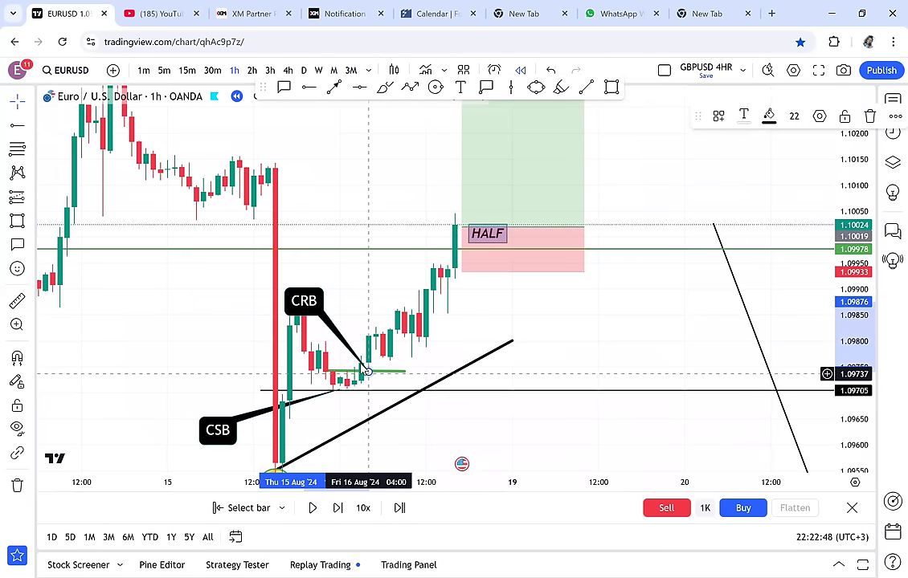
left_click(574, 290)
left_click_drag(516, 312, 490, 321)
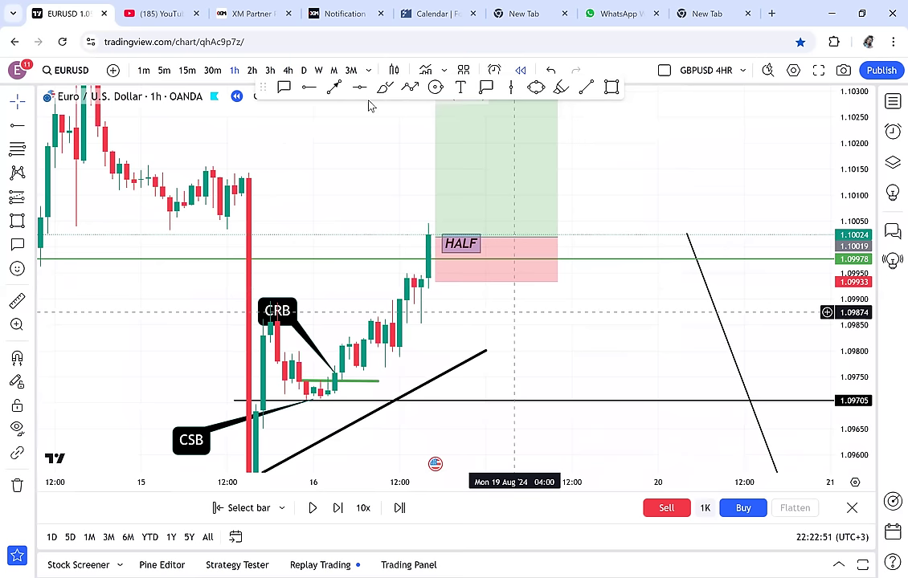
- Draw a horizontal ray at 1.09850 with a 'CSB' callout pointing at it
left_click(309, 87)
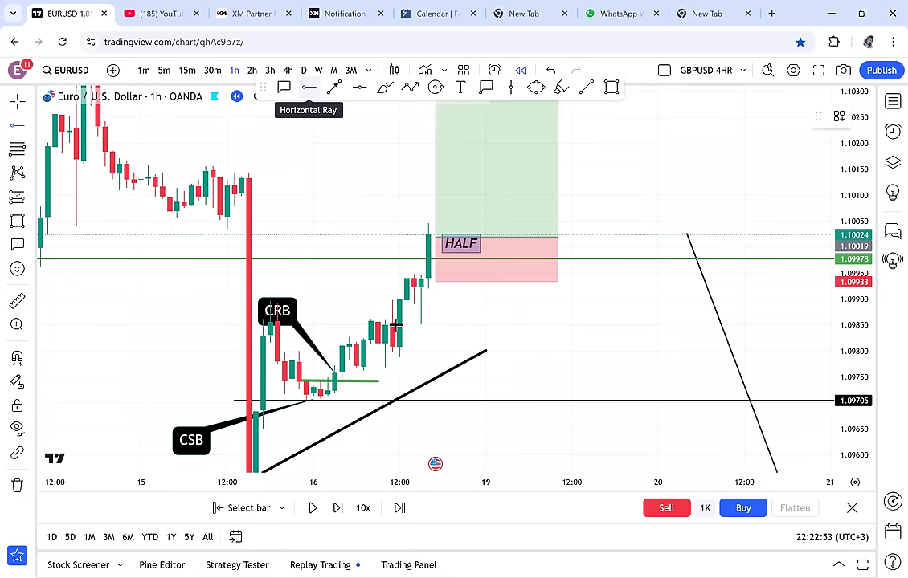
left_click(392, 324)
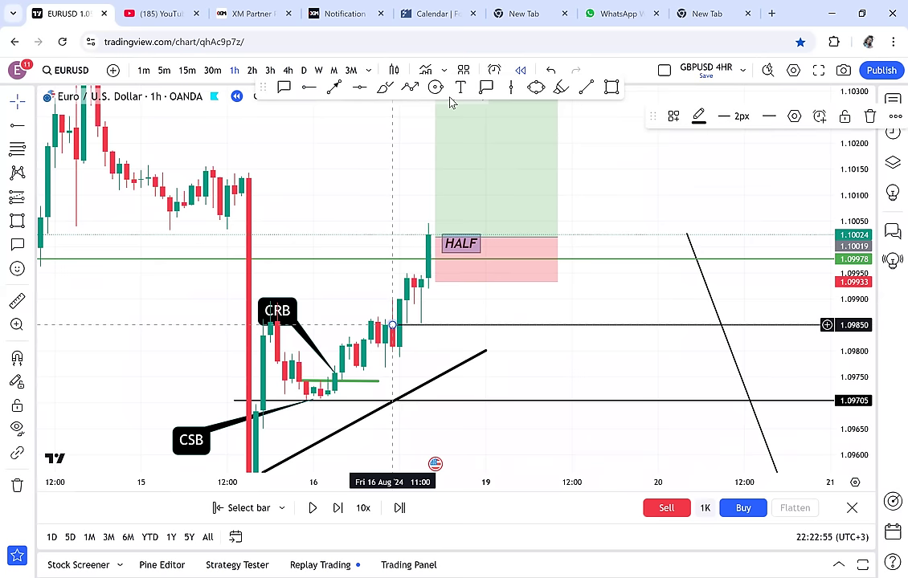
mouse_move(416, 324)
left_mouse_down()
mouse_move(432, 331)
mouse_move(430, 319)
left_mouse_up()
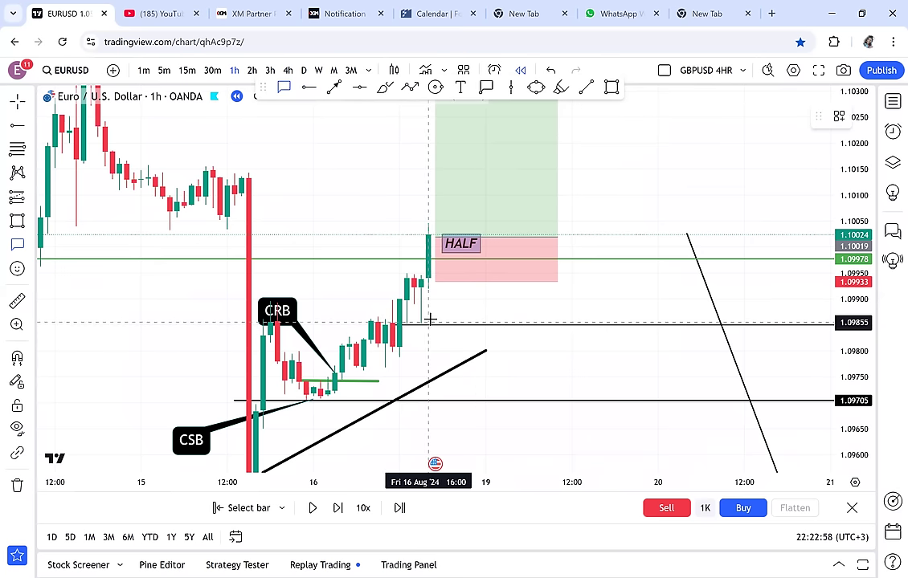
left_click(467, 388)
type("CSB")
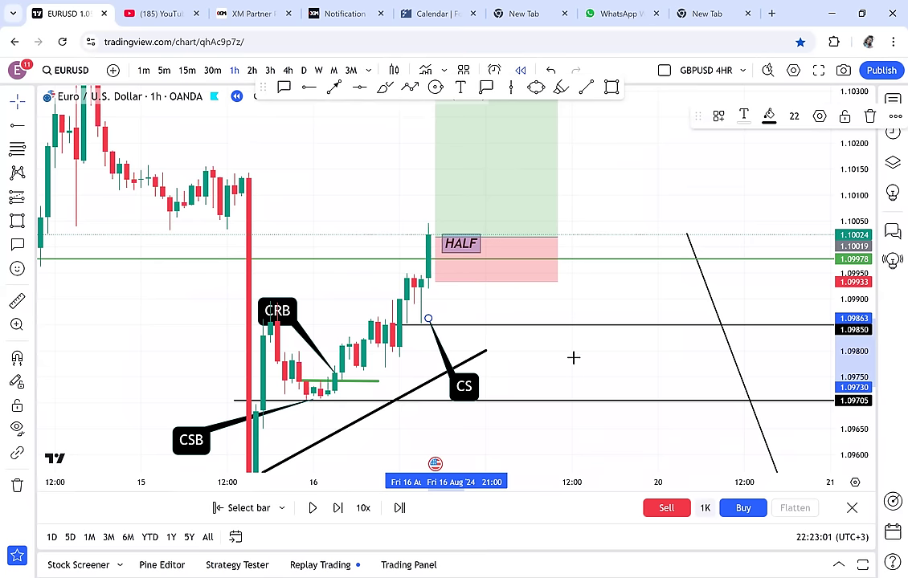
- Draw and delete a red box over the last candle, then lower the long's stop toward 1.0977 (risk/reward 1.84)
left_click(611, 90)
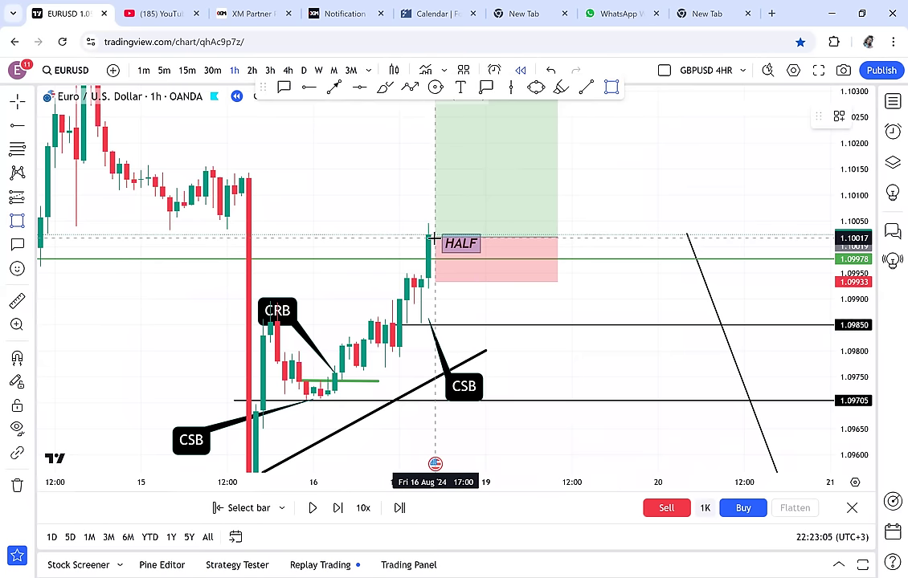
left_click_drag(449, 342, 434, 235)
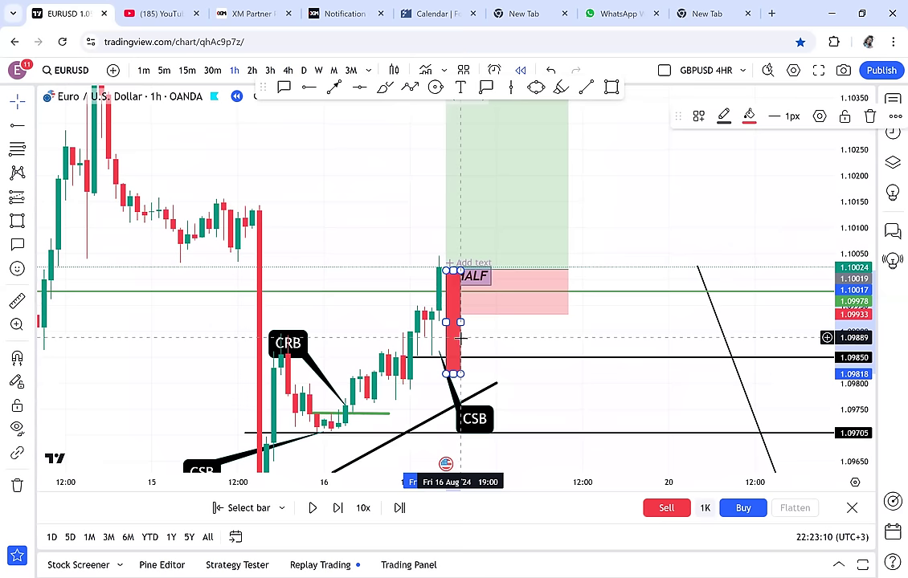
key("Delete")
left_click_drag(444, 315, 444, 396)
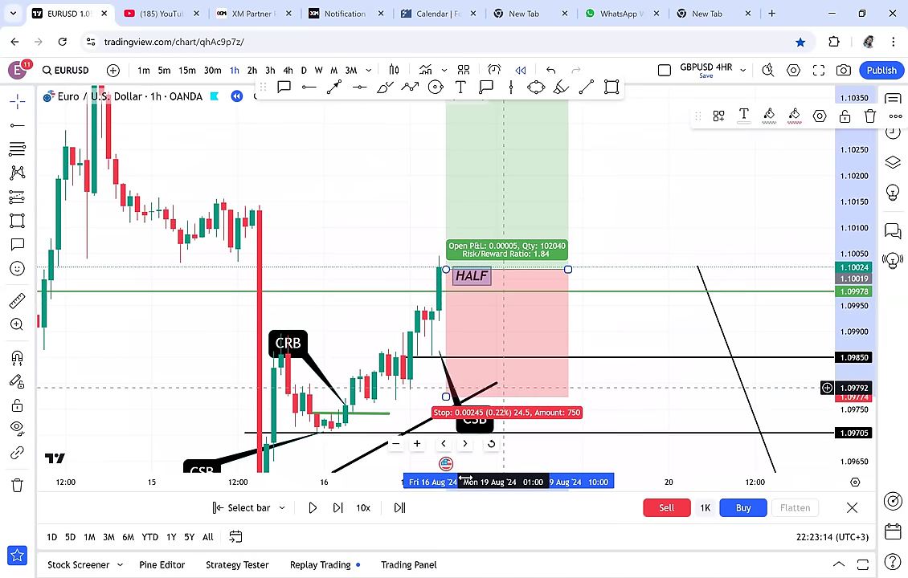
left_click(338, 508)
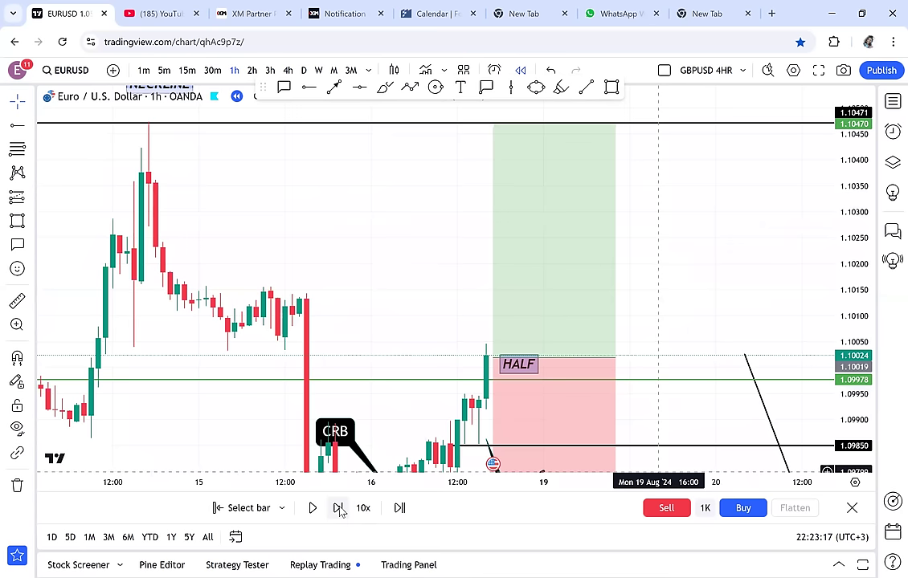
- Advance the replay two bars, then restart it from the Fri 16 Aug bar
left_click(338, 508)
left_click(602, 353)
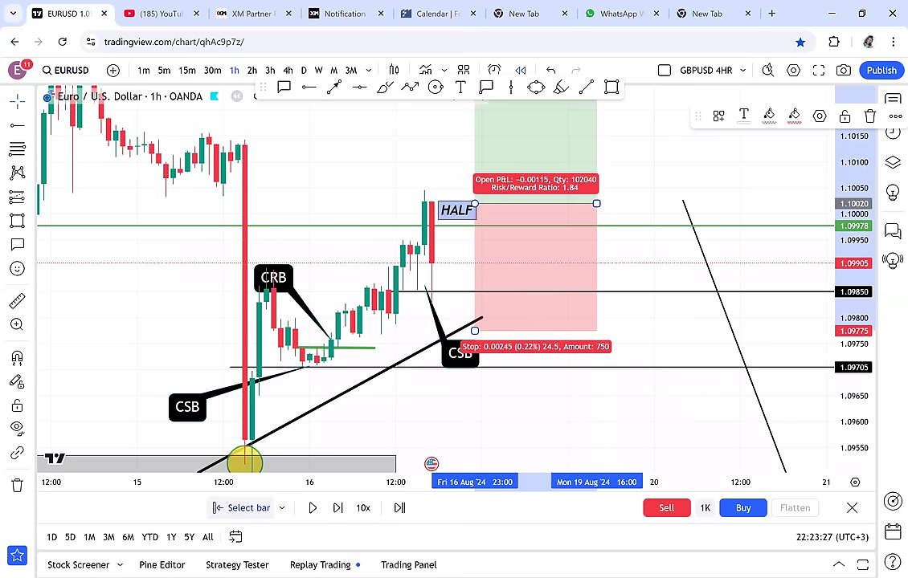
left_click(241, 508)
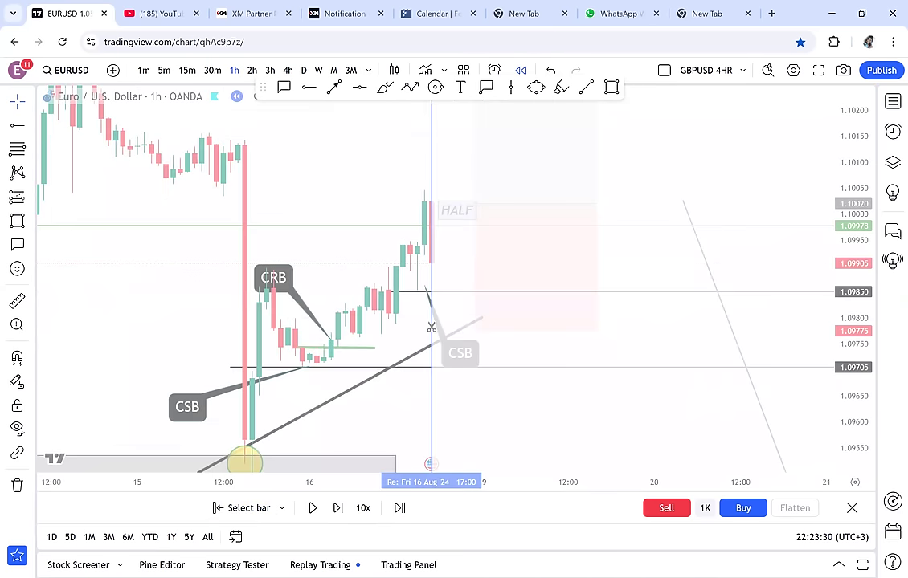
left_click(487, 328)
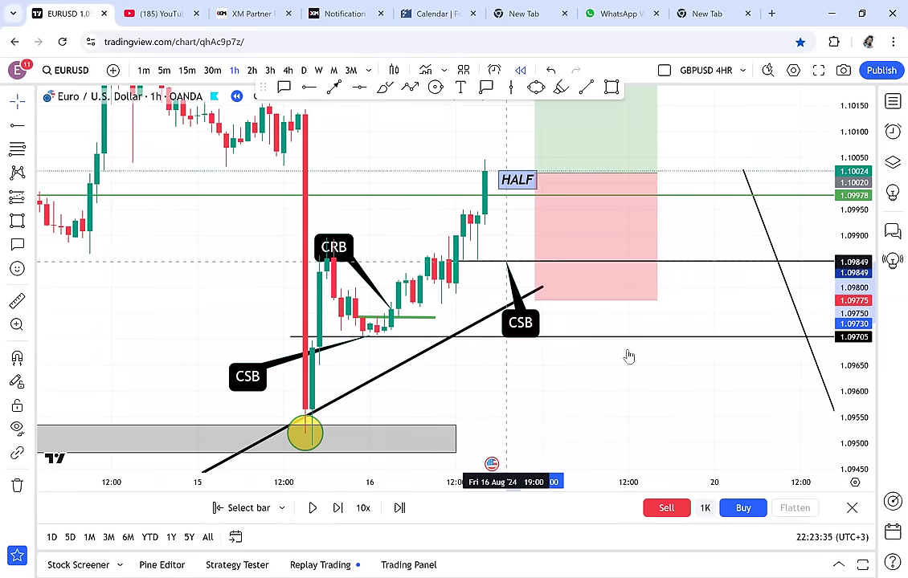
- Advance one bar and tighten the long position's stop to 1.09786
left_click(336, 508)
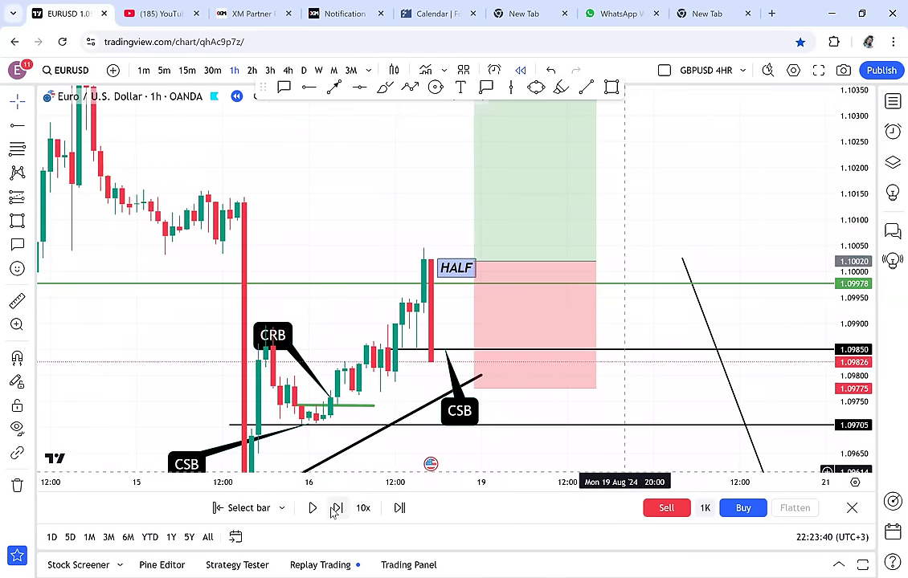
left_click(549, 319)
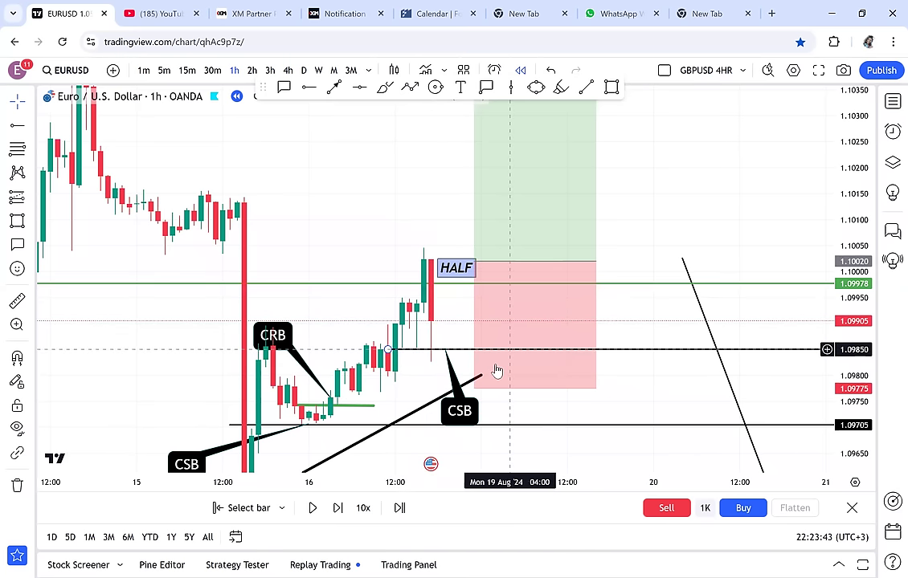
mouse_move(469, 361)
left_mouse_down()
mouse_move(461, 351)
mouse_move(472, 386)
left_mouse_up()
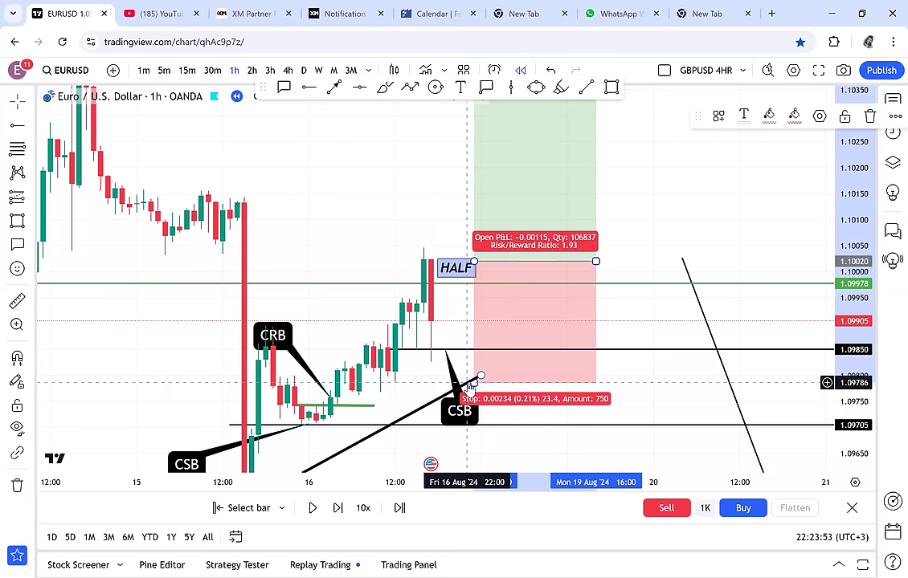
left_click(652, 232)
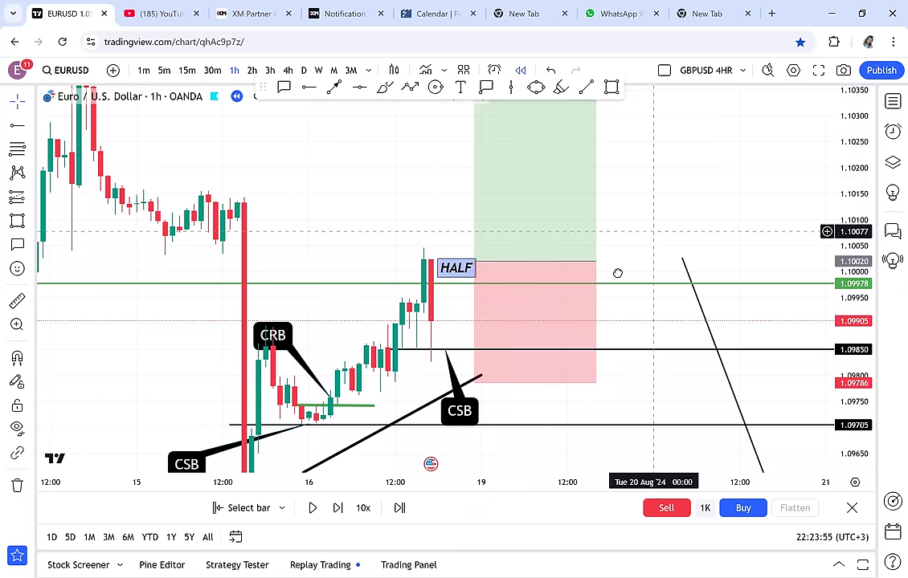
- Step the replay five bars until price rallies through the profit zone to the 1.10471 target
left_click(337, 508)
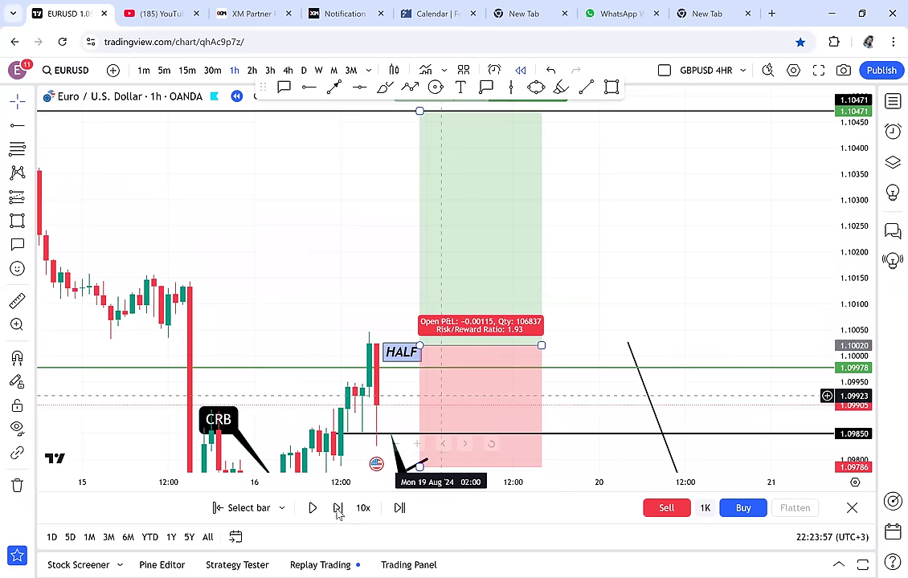
left_click(338, 510)
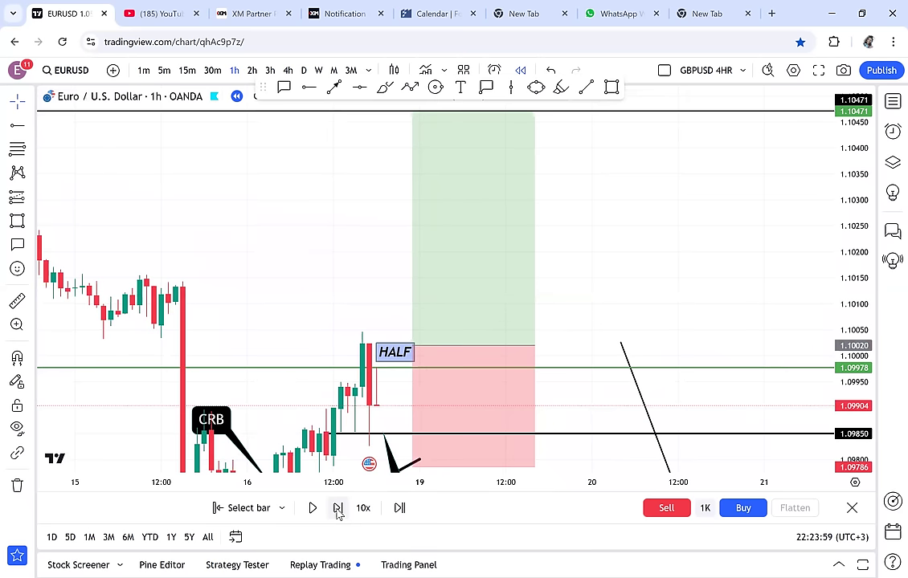
left_click(337, 511)
left_click(337, 511)
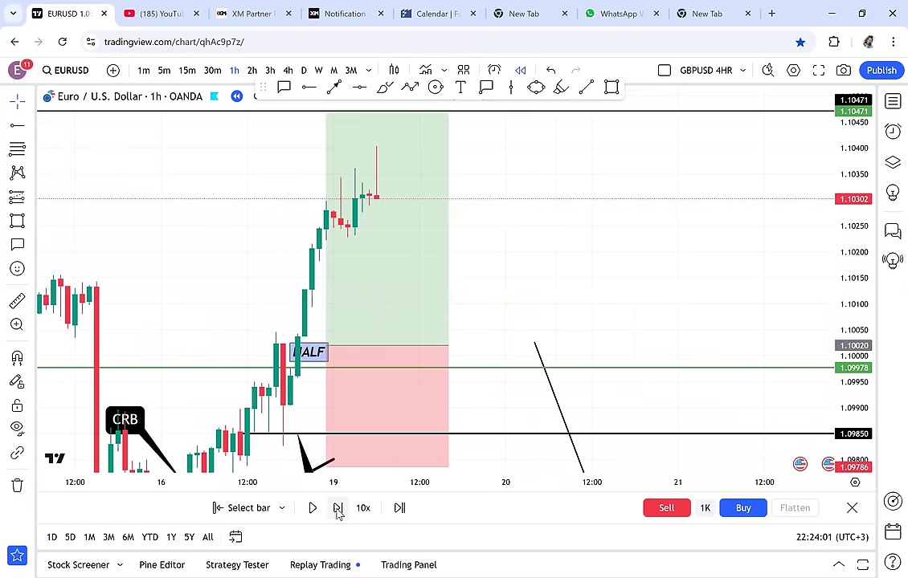
left_click(337, 511)
scroll(747, 346, "left", 5)
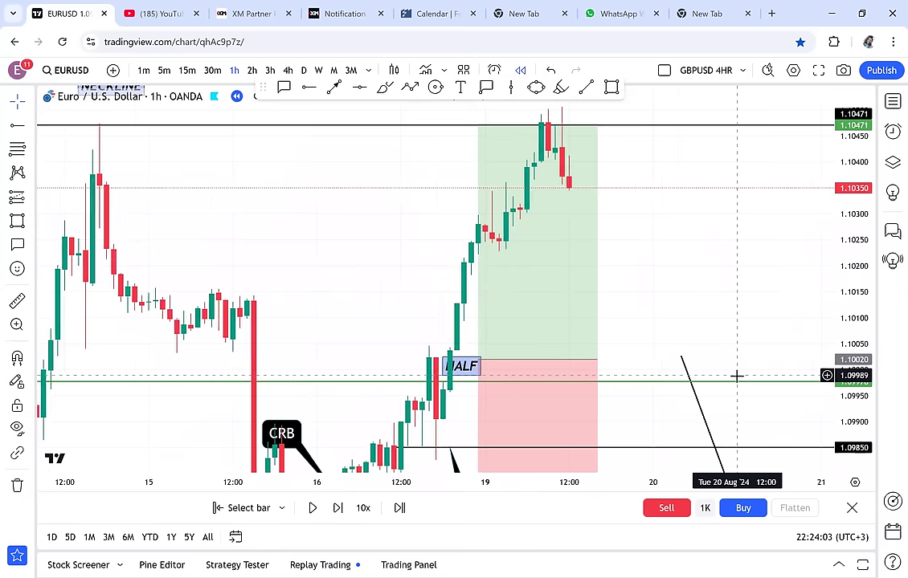
scroll(737, 375, "left", 5)
- Compress the price scale and switch to the 4-hour chart to frame the whole setup
left_click_drag(846, 225, 828, 310)
scroll(753, 178, "down", 2)
left_click_drag(747, 182, 661, 267)
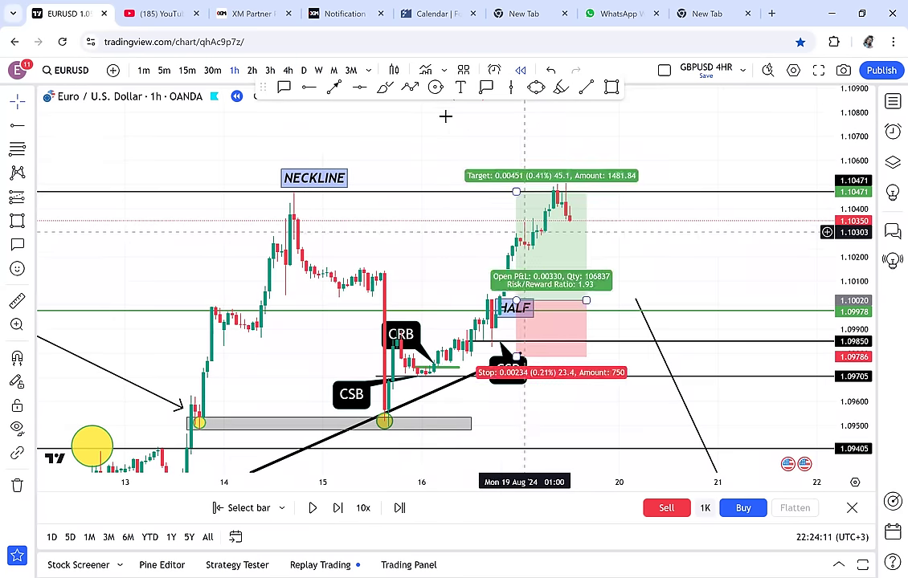
left_click(288, 71)
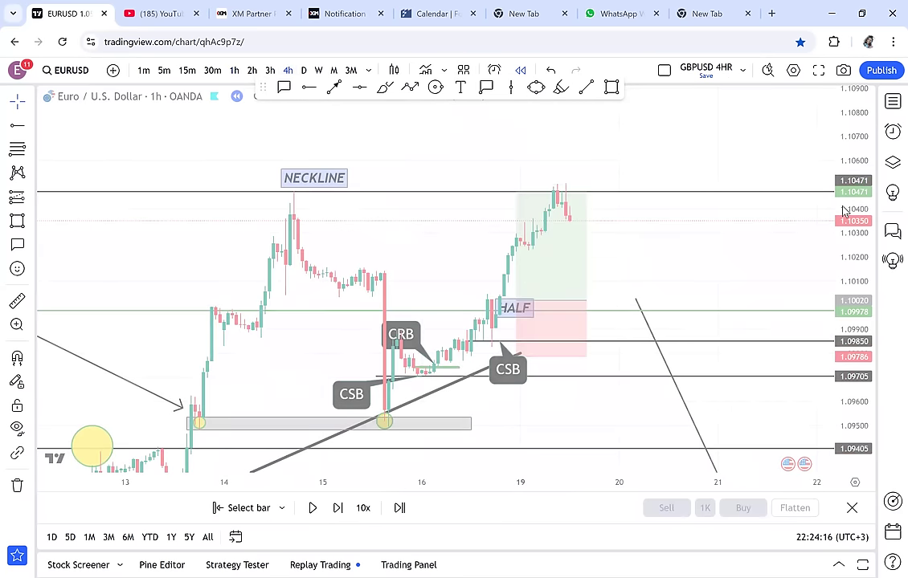
left_click_drag(842, 208, 804, 351)
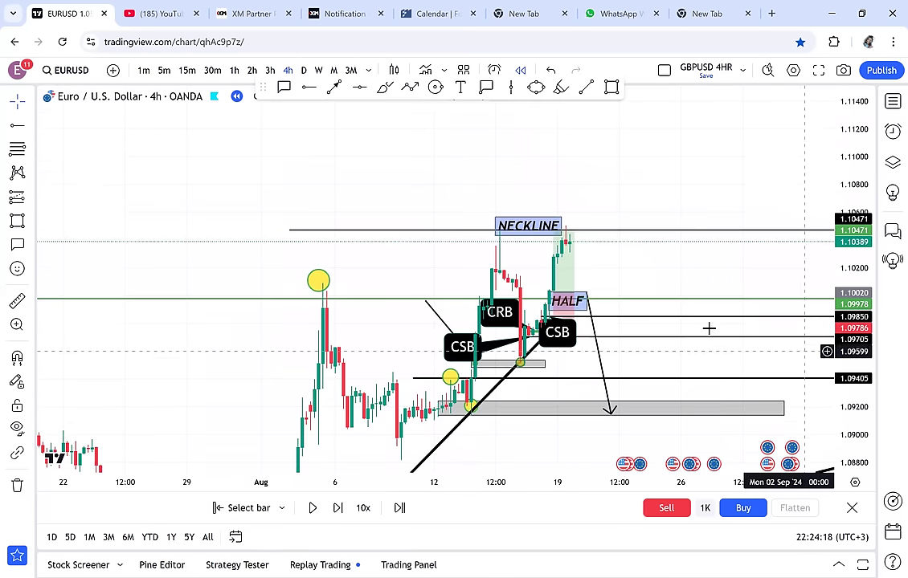
left_click_drag(707, 347, 662, 298)
left_click_drag(630, 175, 606, 296)
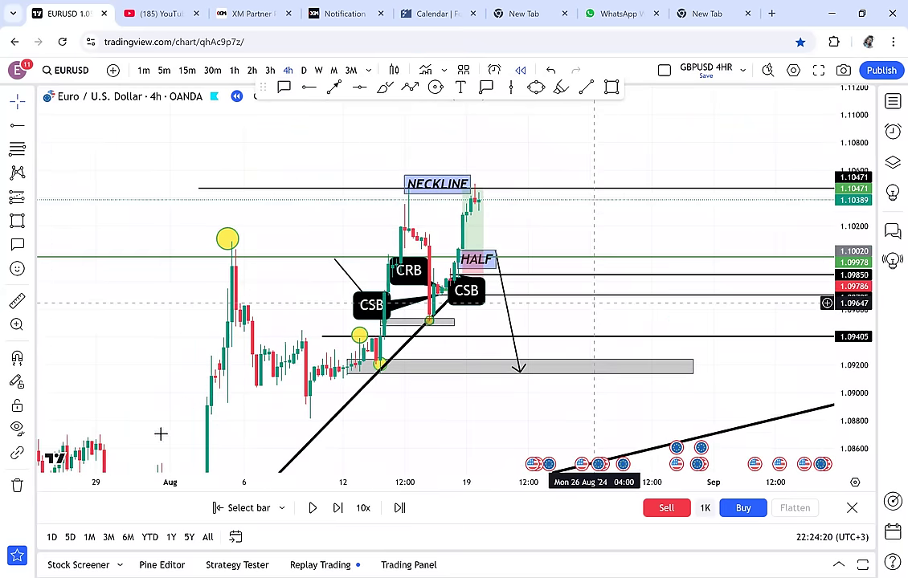
- Hide and re-show all drawings, then return to the 1-hour timeframe
left_click(17, 429)
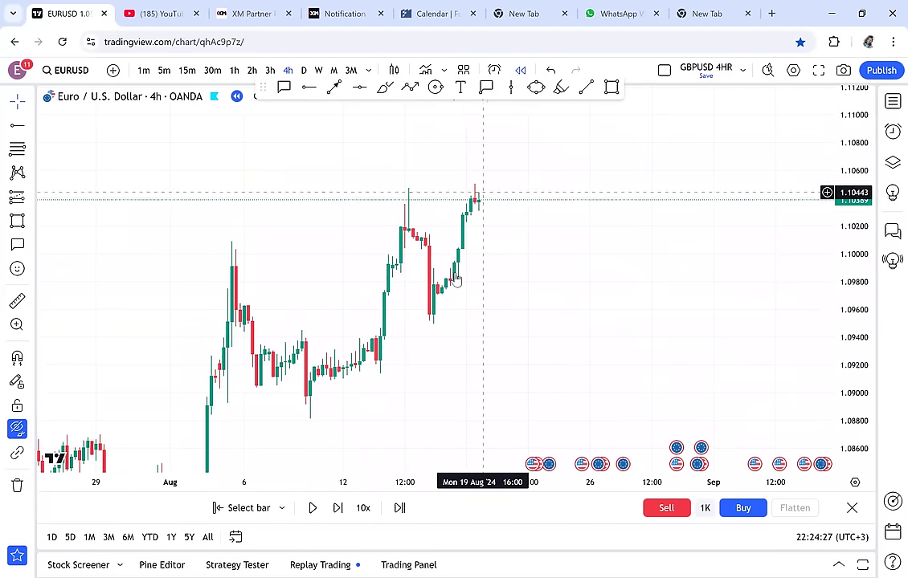
left_click(17, 429)
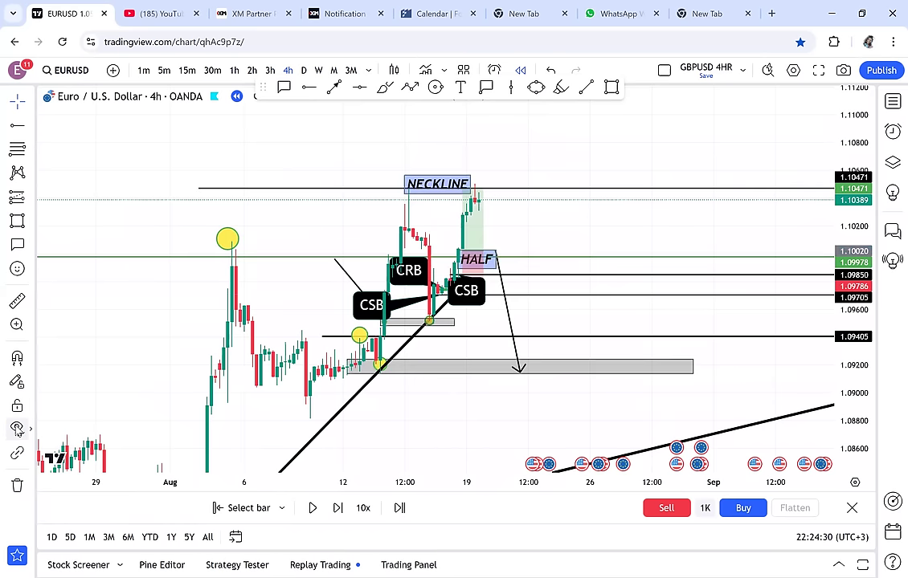
scroll(396, 366, "up", 1)
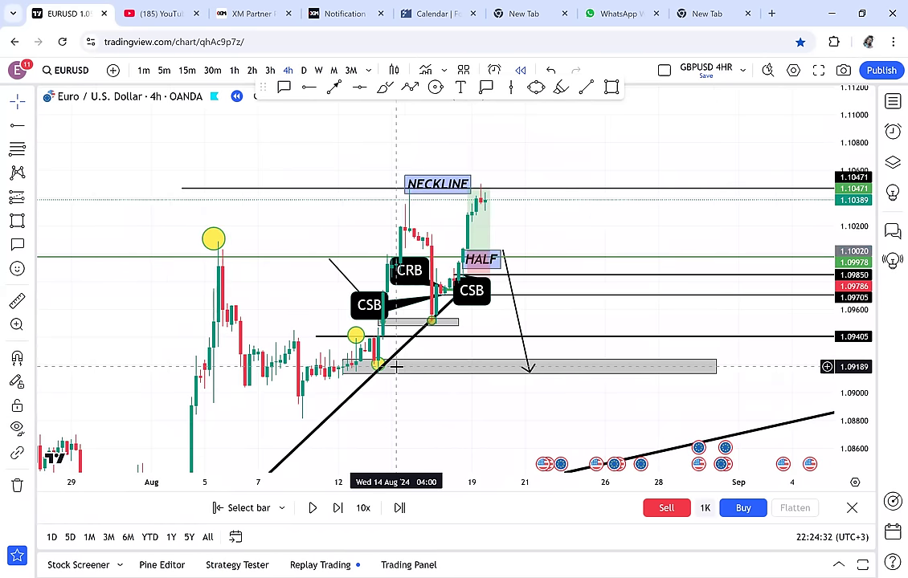
scroll(396, 366, "up", 3)
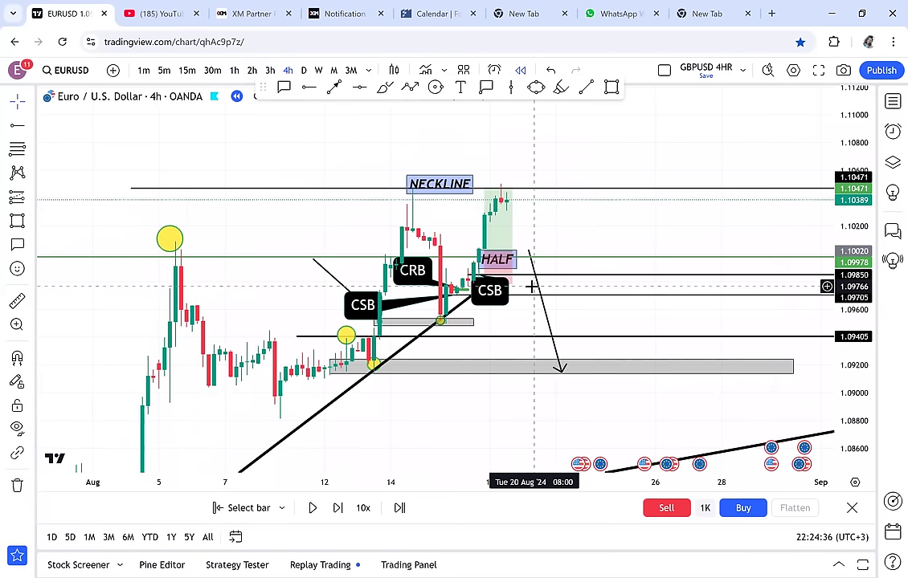
left_click(234, 70)
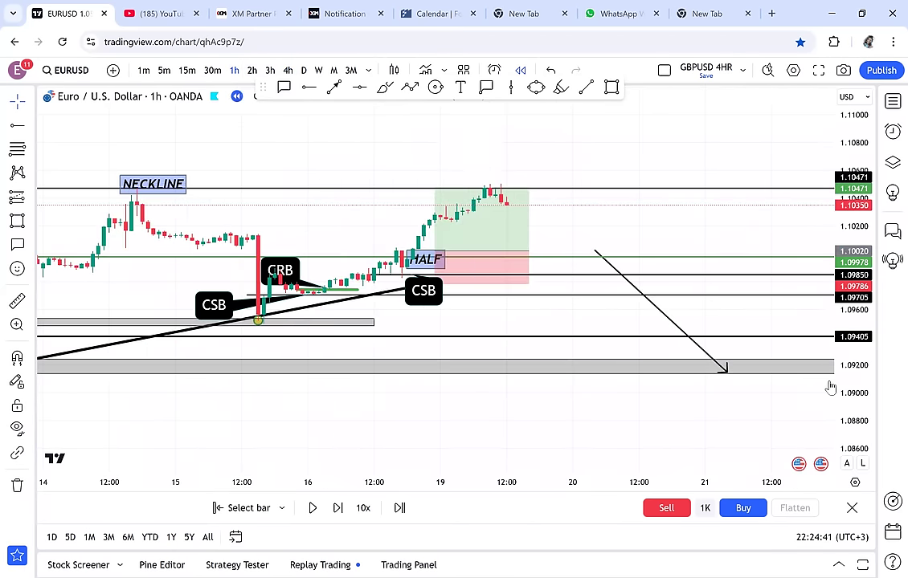
- Zoom and pan the chart to the empty space above the candles, around 1.108 to 1.121
scroll(492, 379, "up", 3)
scroll(714, 330, "up", 5)
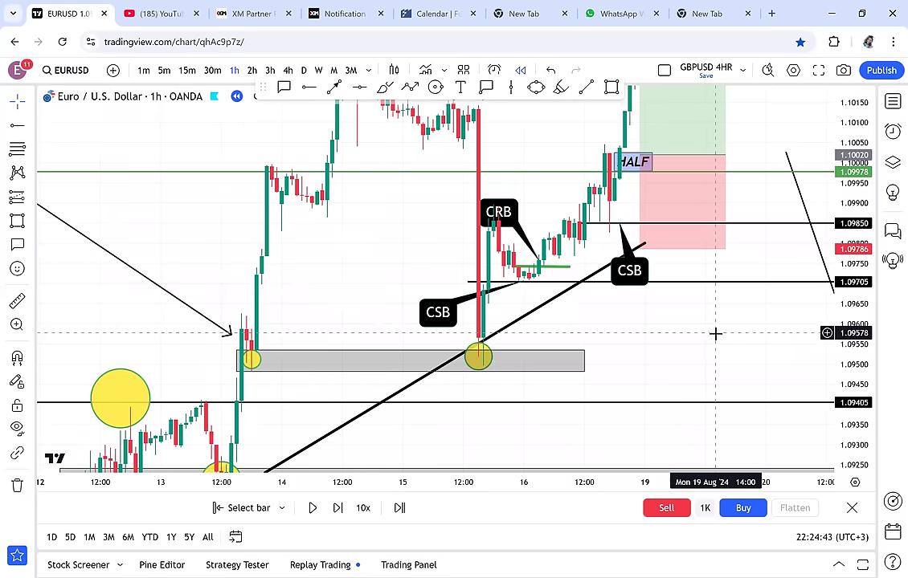
scroll(715, 332, "down", 2)
scroll(732, 325, "down", 2)
left_click_drag(733, 325, 645, 420)
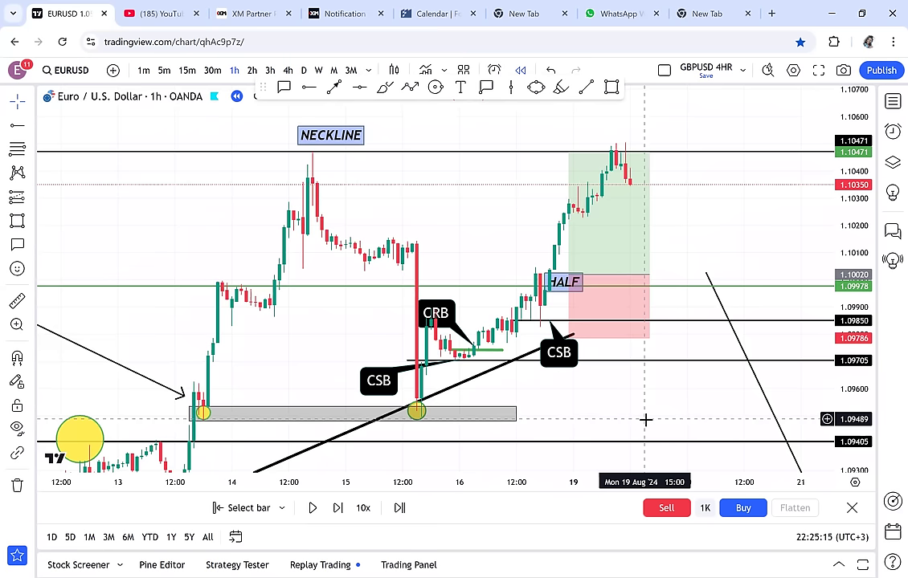
left_click_drag(473, 256, 444, 274)
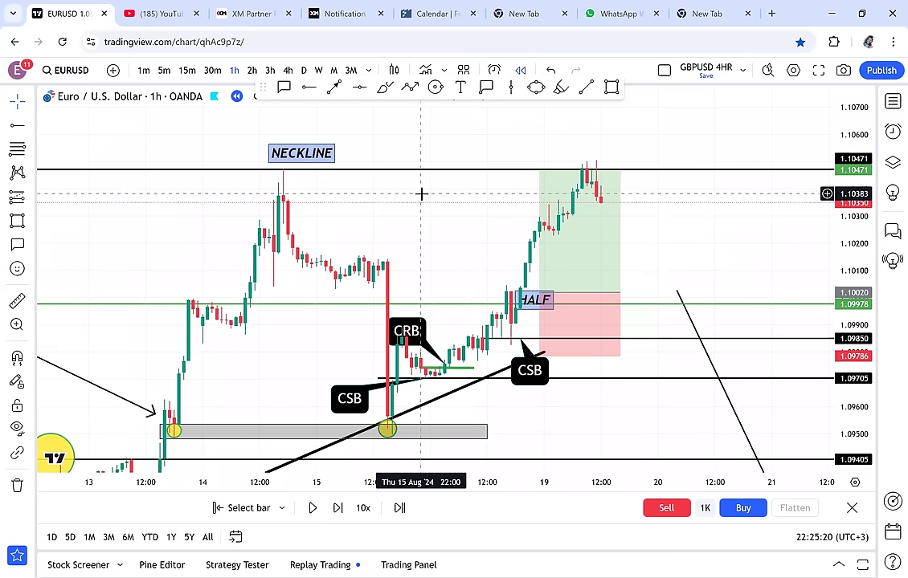
left_click_drag(421, 194, 482, 278)
left_click_drag(478, 241, 482, 318)
left_click_drag(486, 244, 506, 348)
- Add a text label above price reading 'CR/CS/OPT/BWA/BTB/BUY ZONE/SELL ZONE/RBV/RWR/CSR/CIR'
left_click(461, 90)
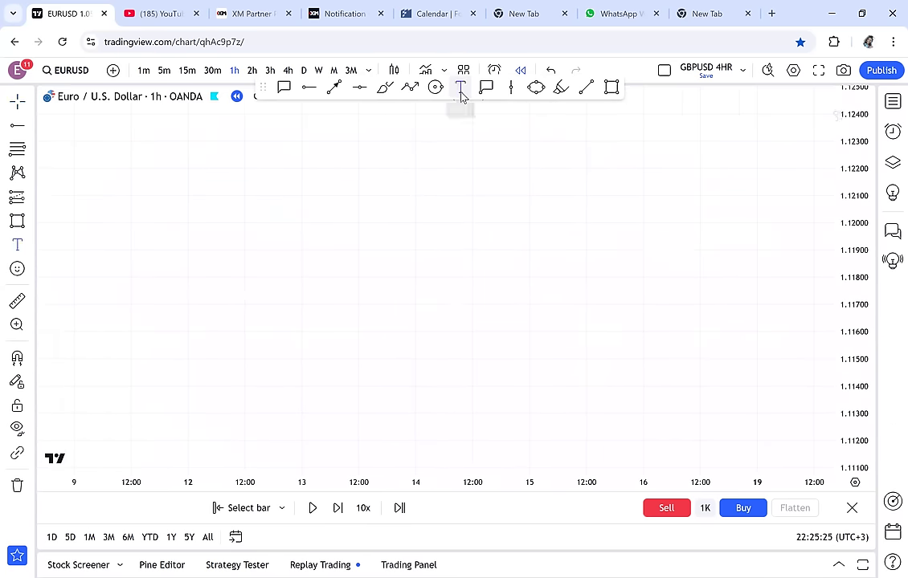
left_click(103, 203)
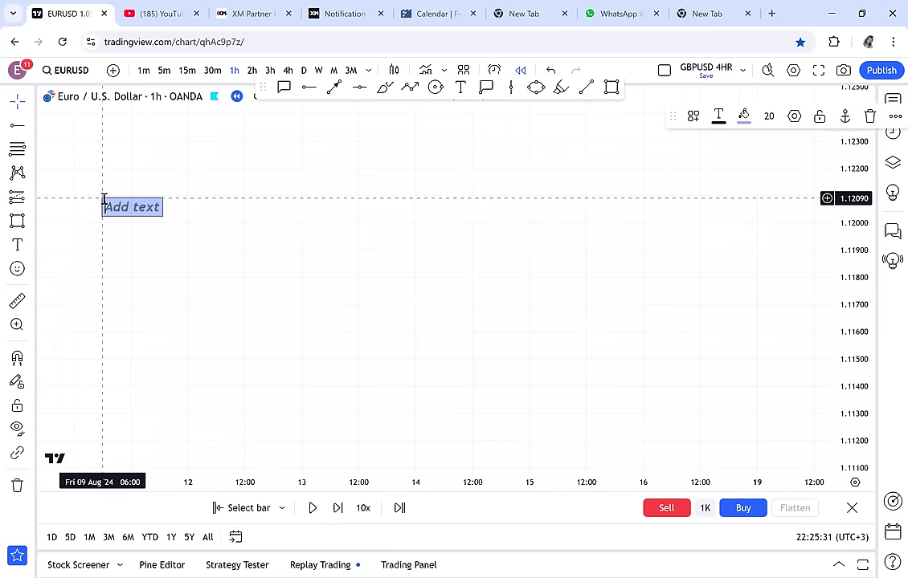
type("CR/")
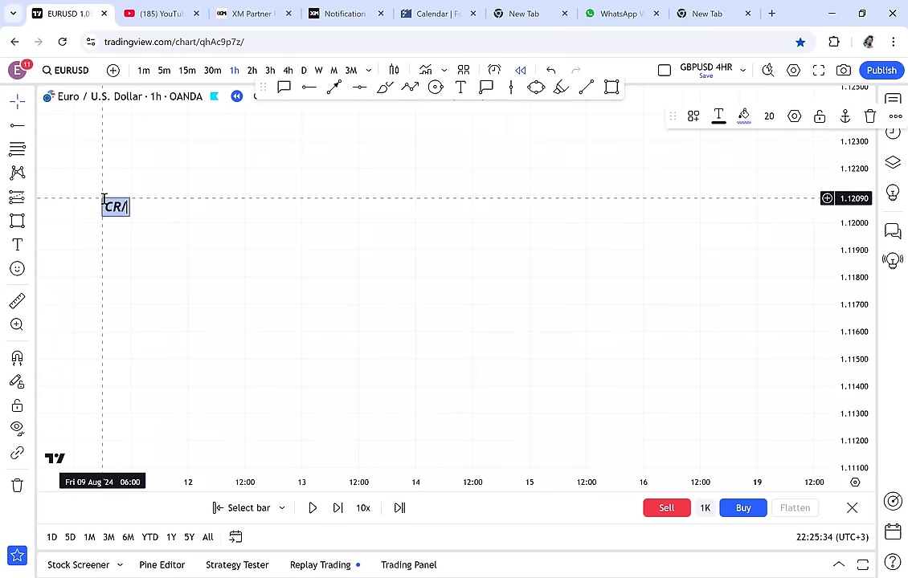
type("CS/OPT")
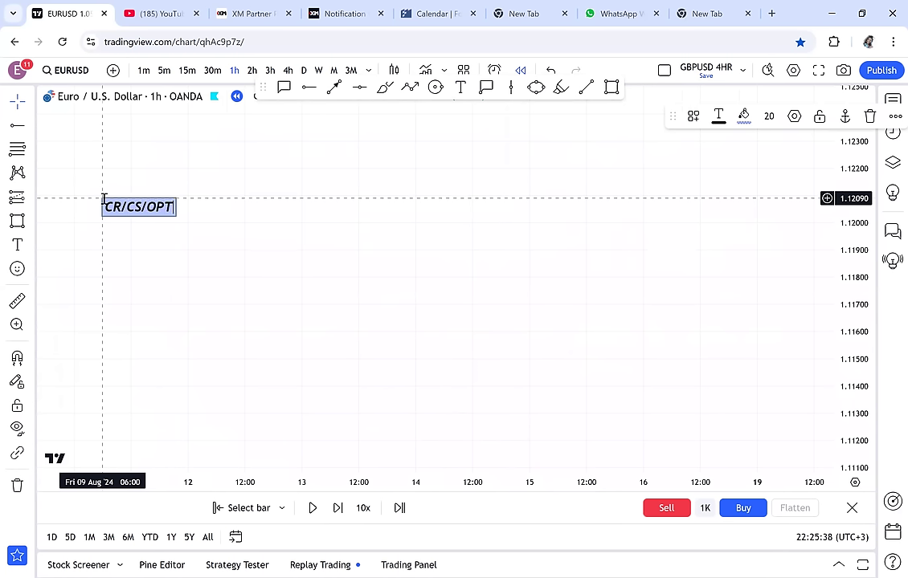
type("/BWA/B")
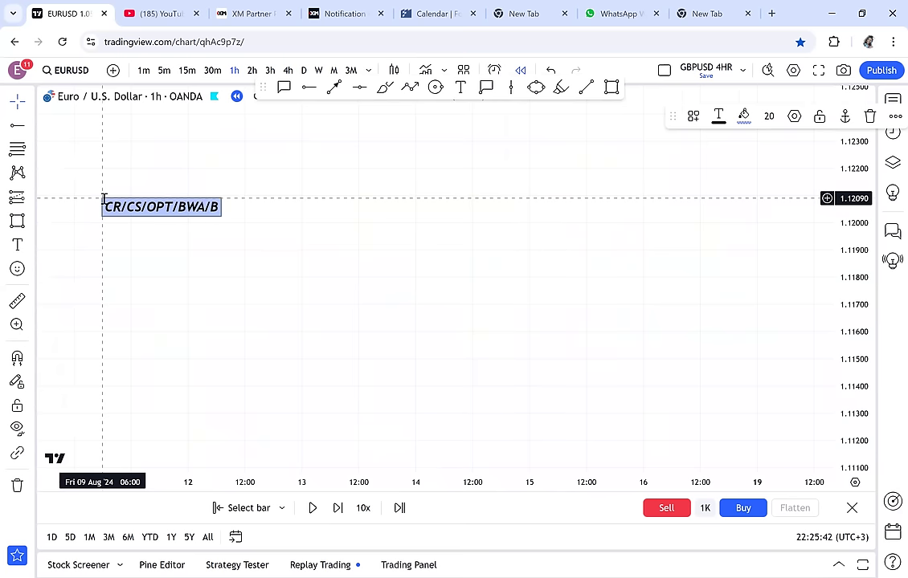
type("TB/BU")
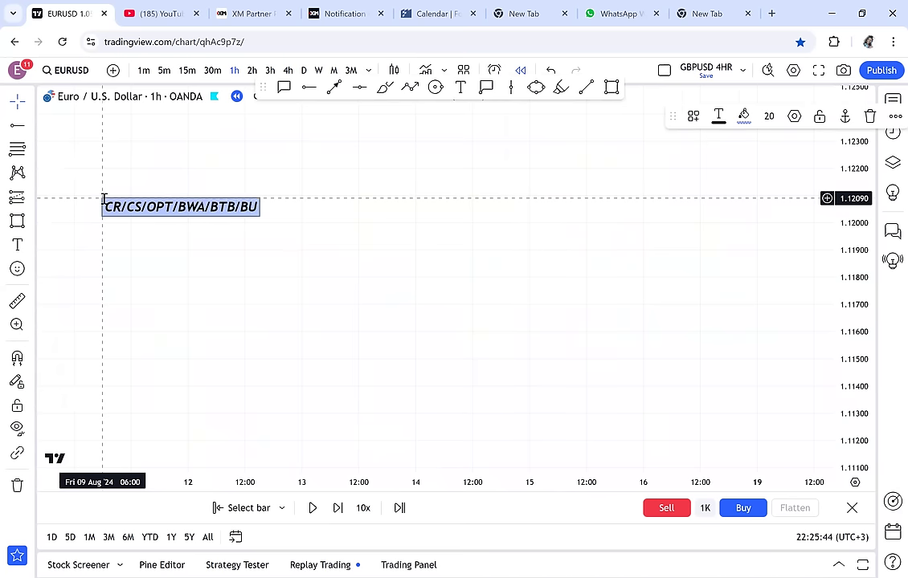
type("Y ZONE")
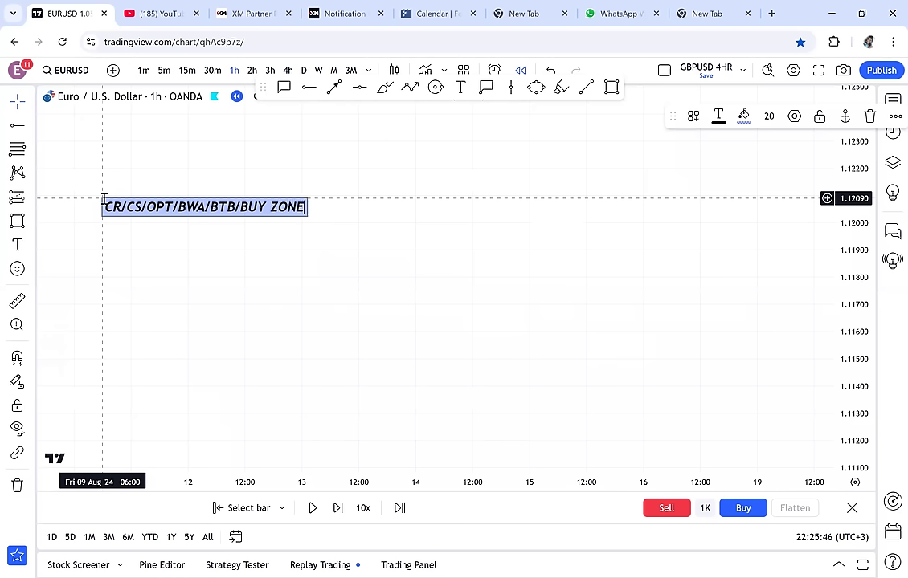
type("/SEL")
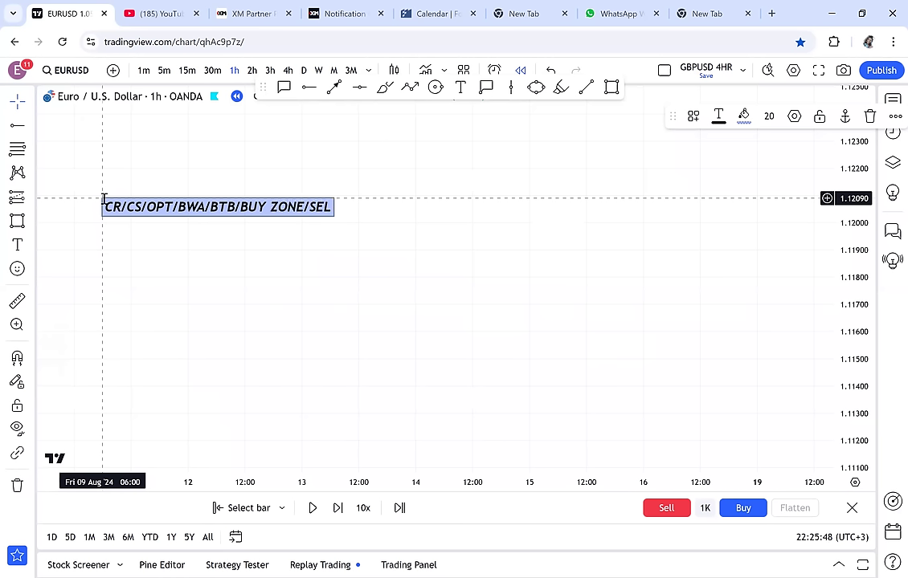
type("L ZON")
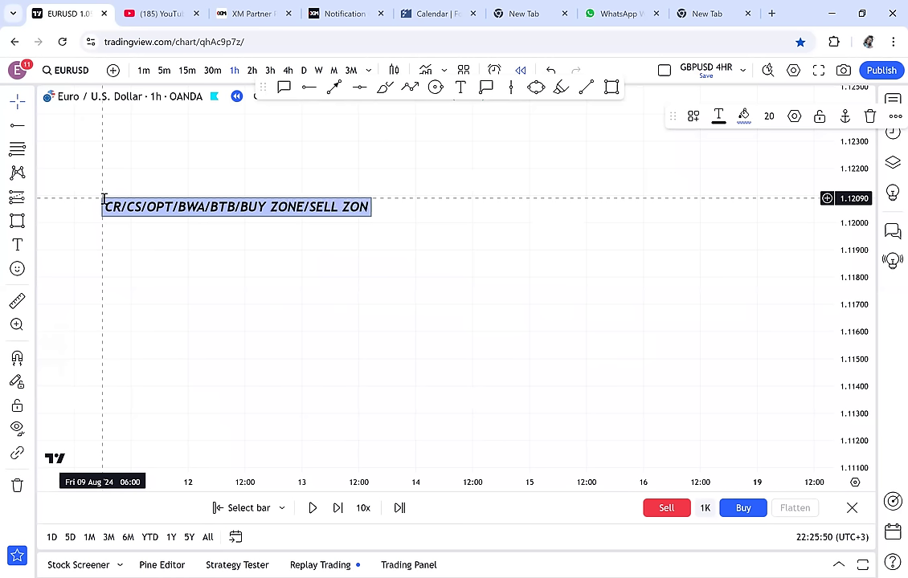
type("E/RBV/R")
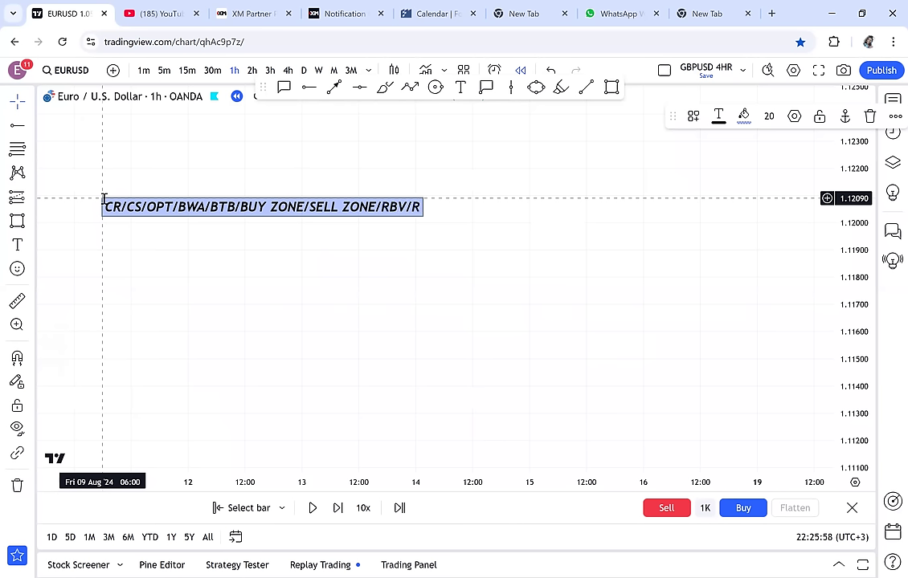
type("WR/CSR/C")
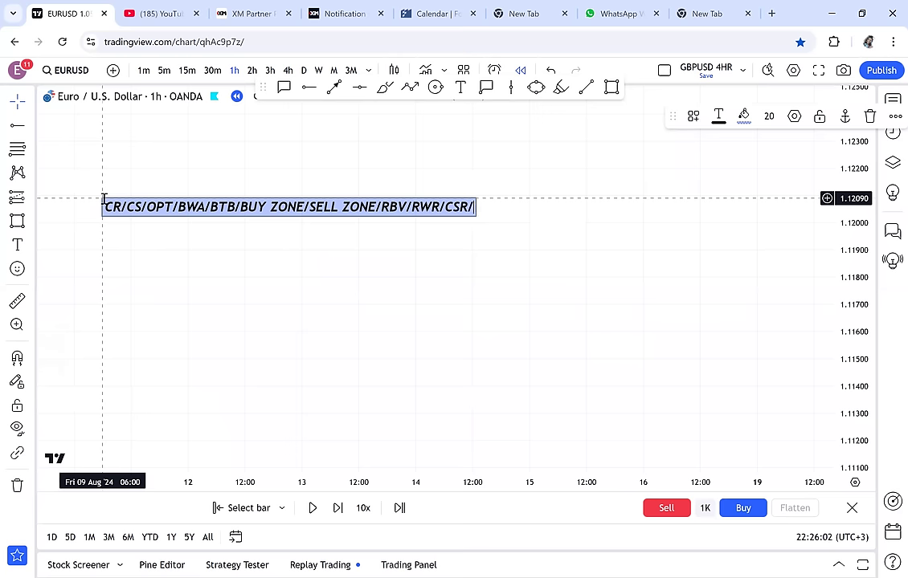
type("IR")
- Set the abbreviation banner's font size to 40 and move it left and up
left_click(320, 133)
left_click(769, 117)
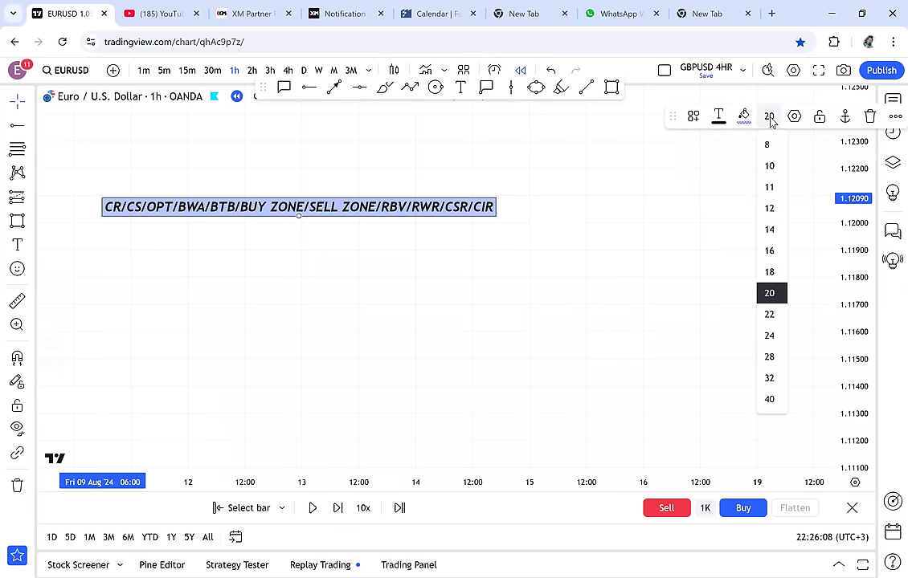
left_click(770, 399)
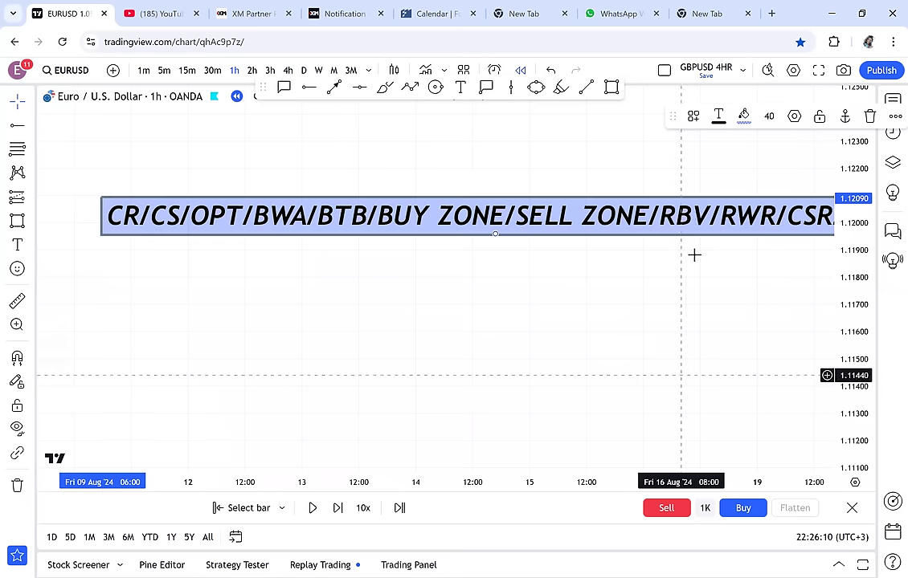
left_click_drag(719, 213, 667, 193)
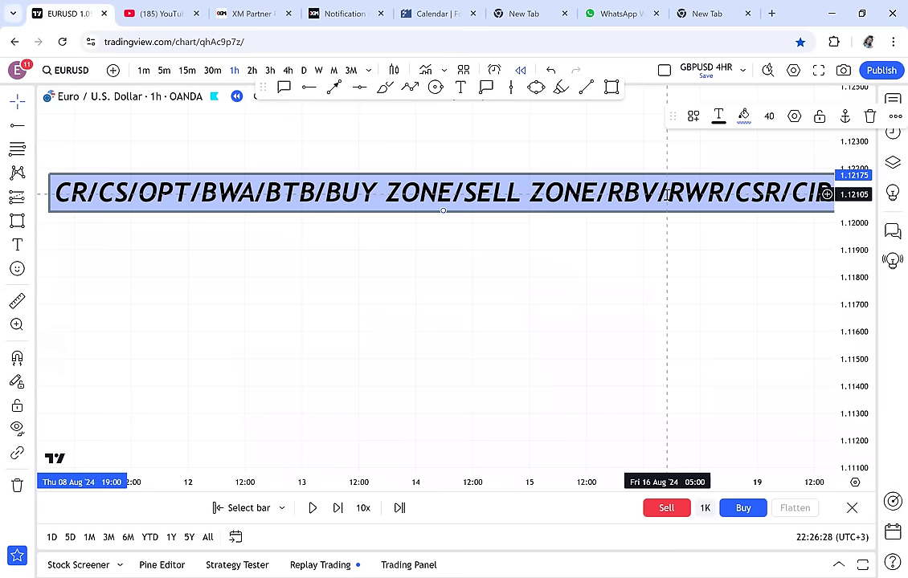
left_click(593, 280)
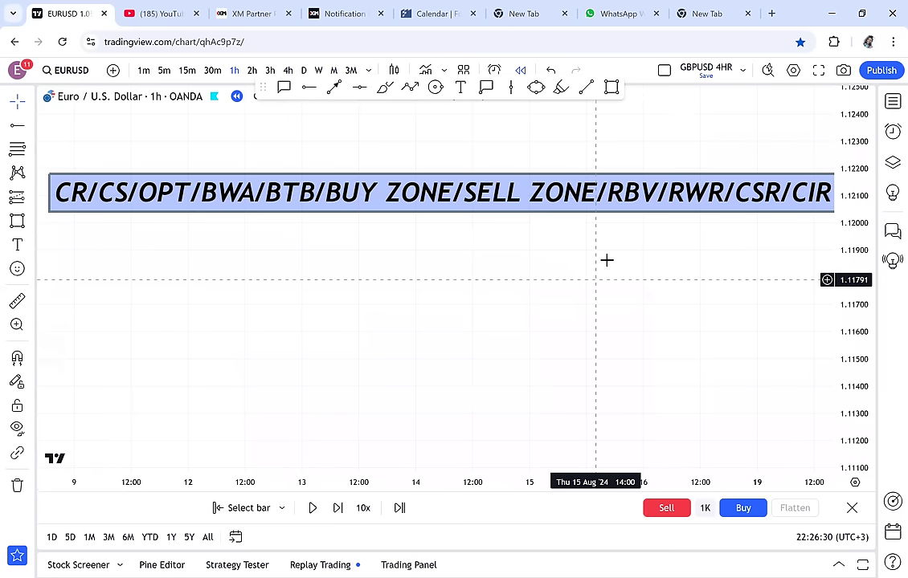
- Nudge the size-40 banner slightly up and left so it fits within the chart
left_click_drag(655, 212, 648, 204)
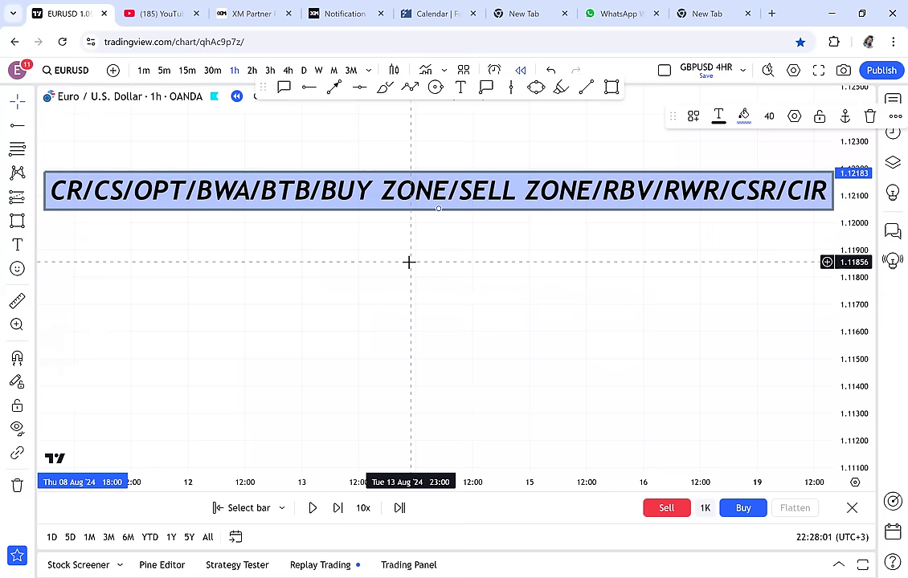
left_click(461, 94)
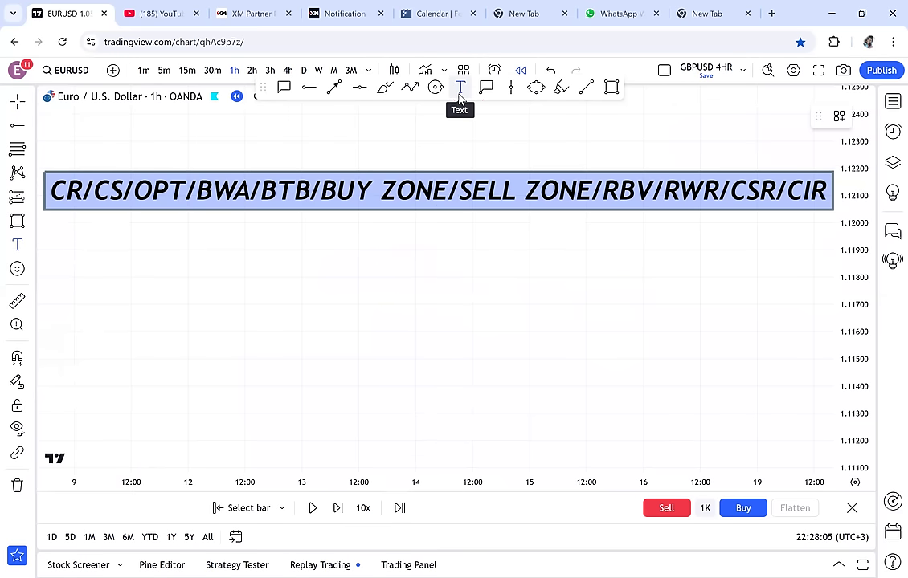
- Add a label below the banner: contact phone number, WHATSAPP ME, RECORDED COURSE $1000, 1 MONTH ZOOM CLASS $1500
left_click(326, 257)
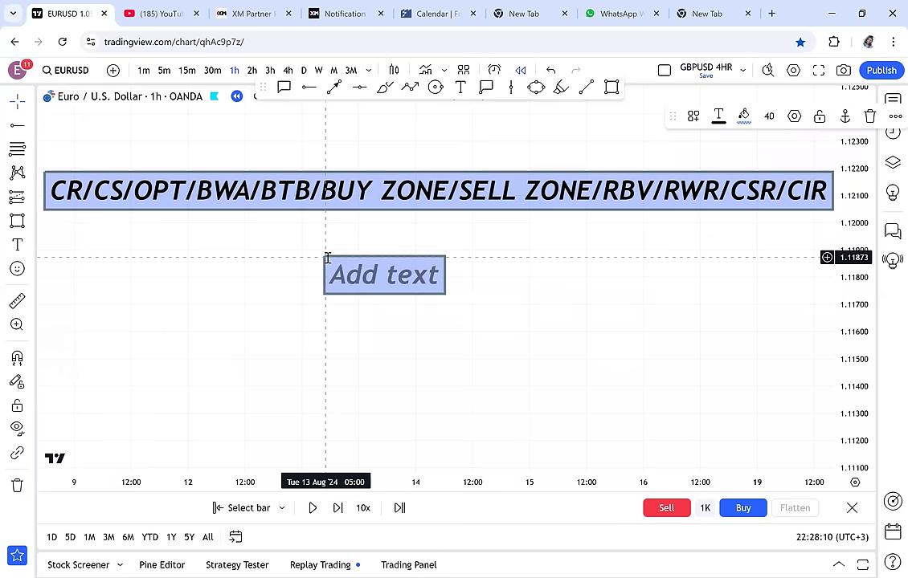
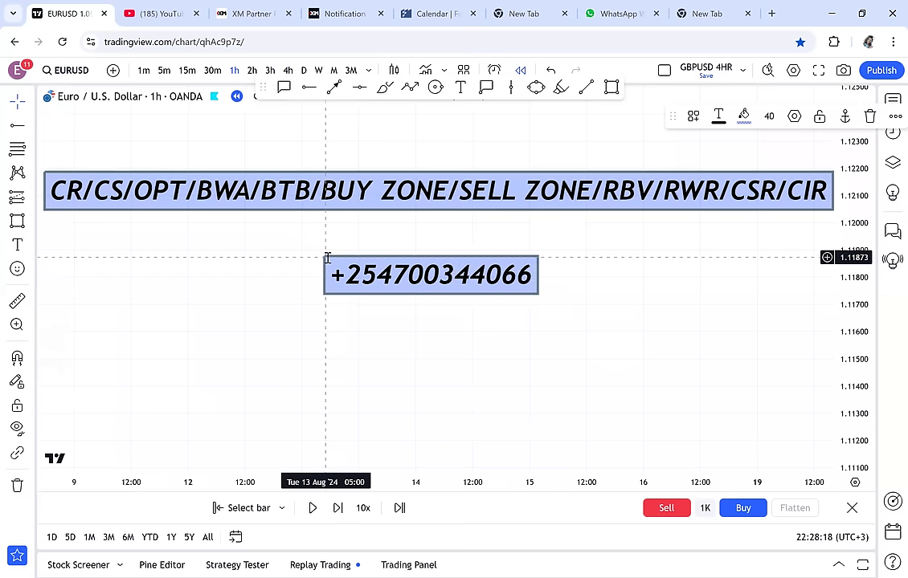
key("Return")
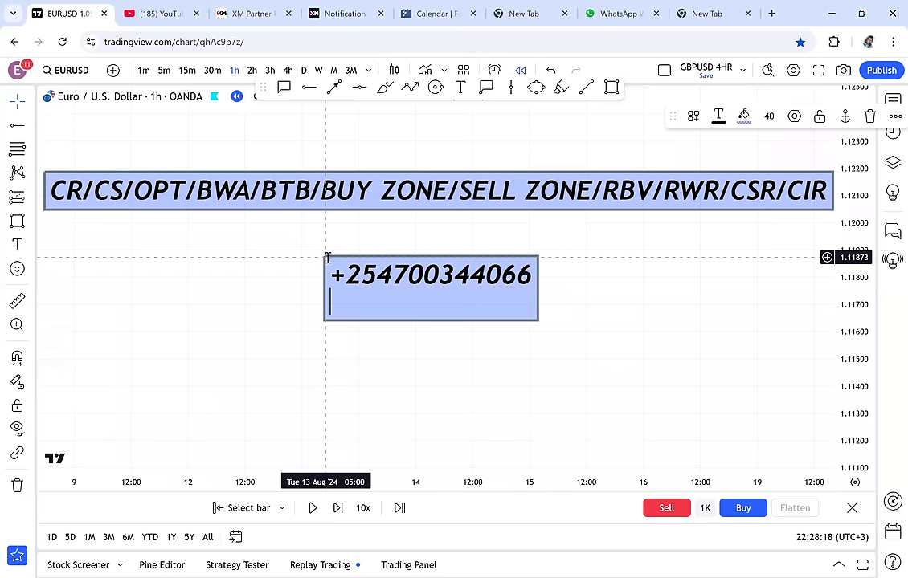
type("WHA")
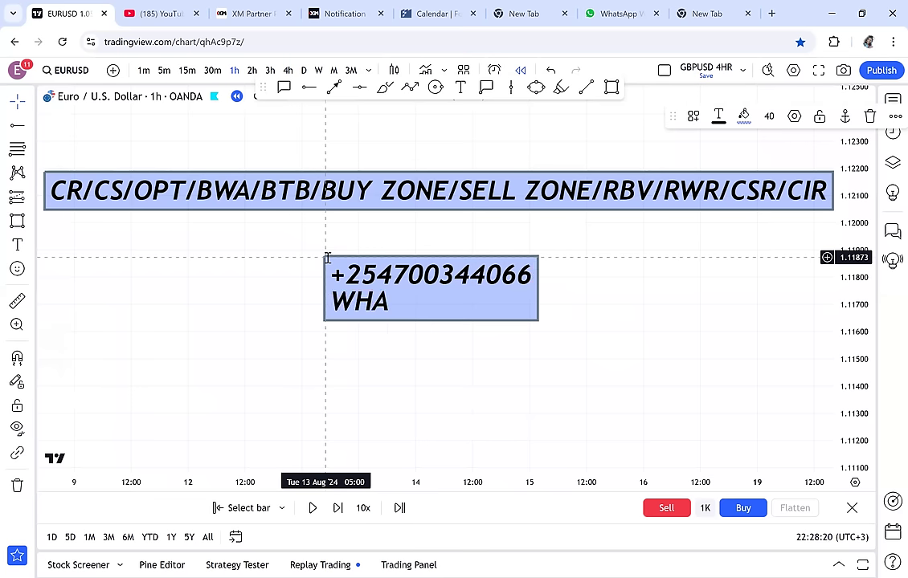
type("TSAPP ME")
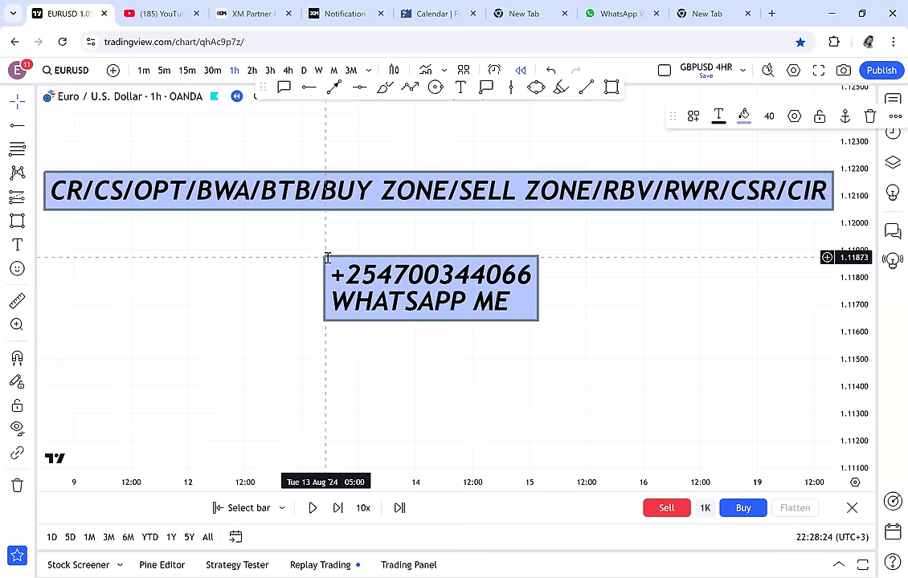
key("Return")
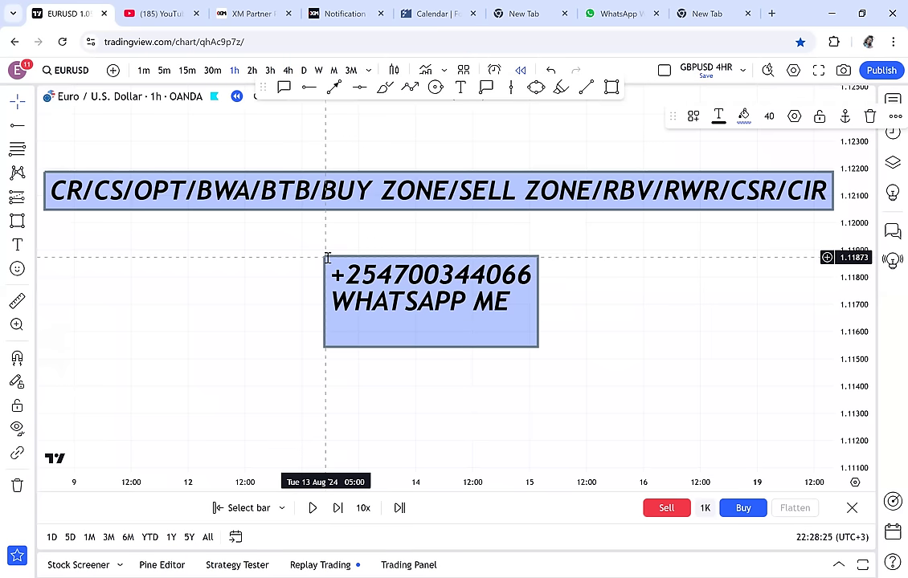
type("RECOR")
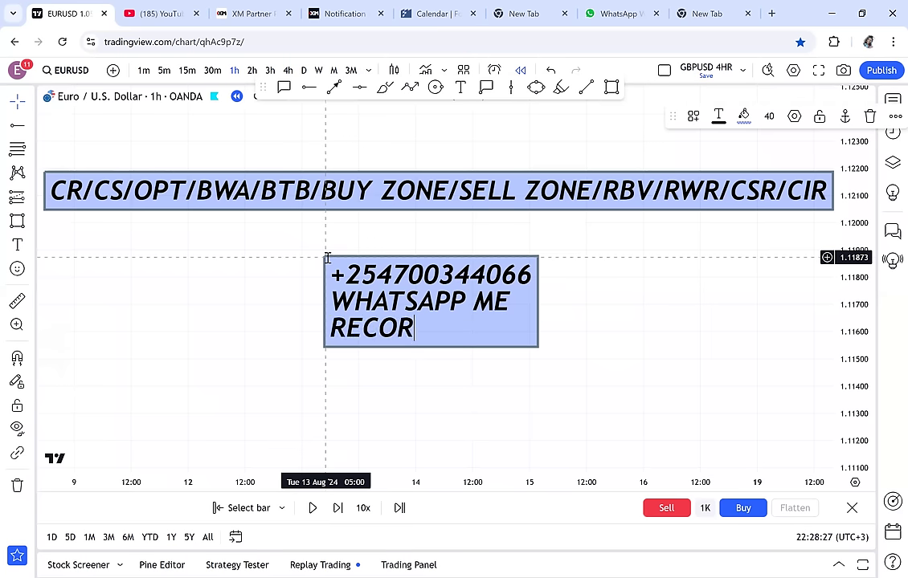
type("DED C")
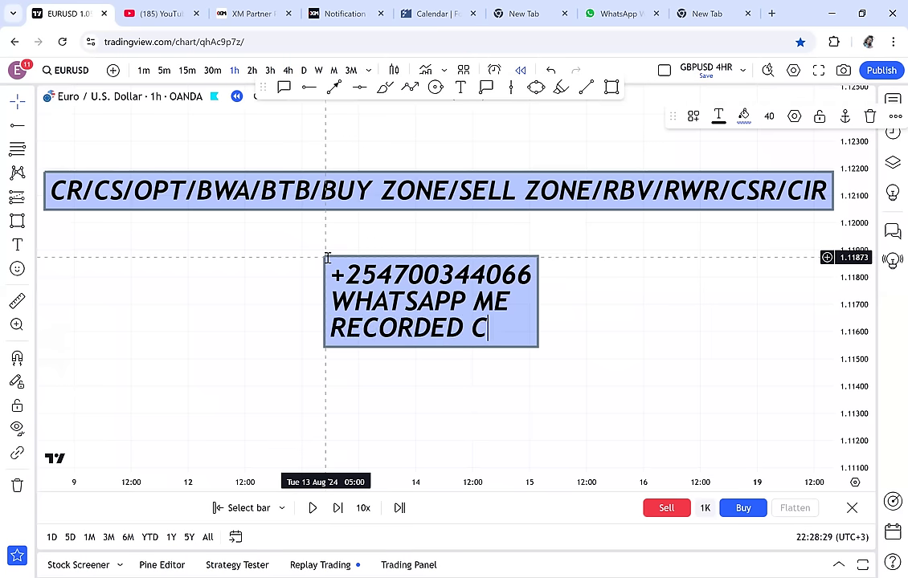
type("OURSE")
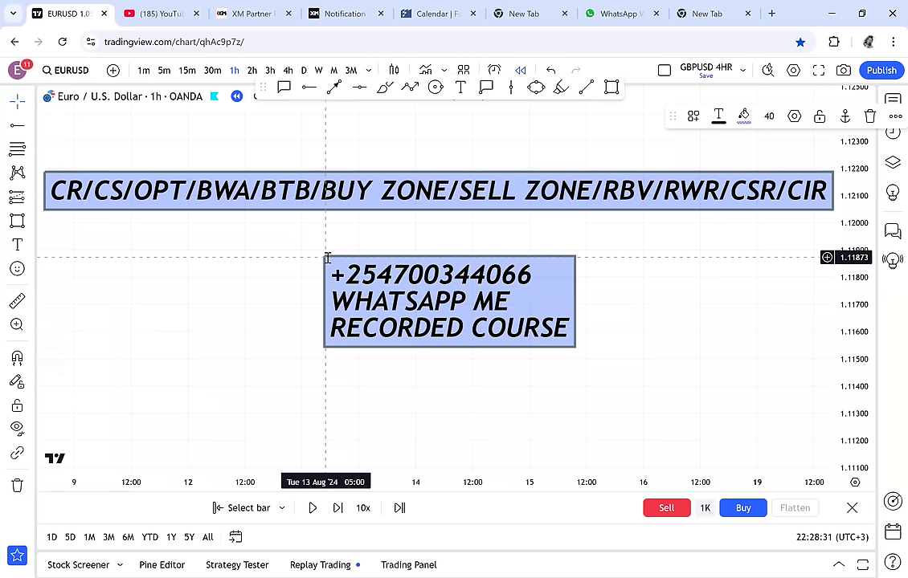
type(" $")
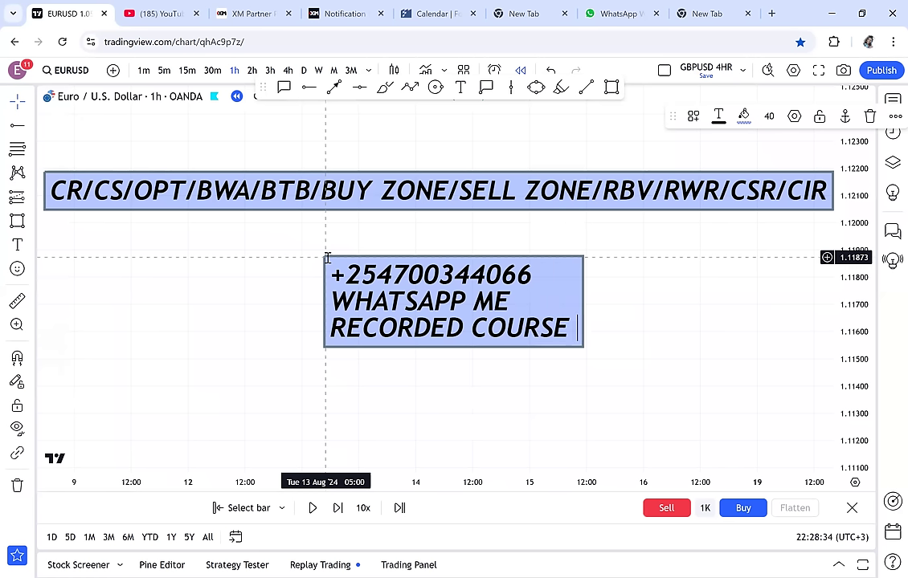
type("1000")
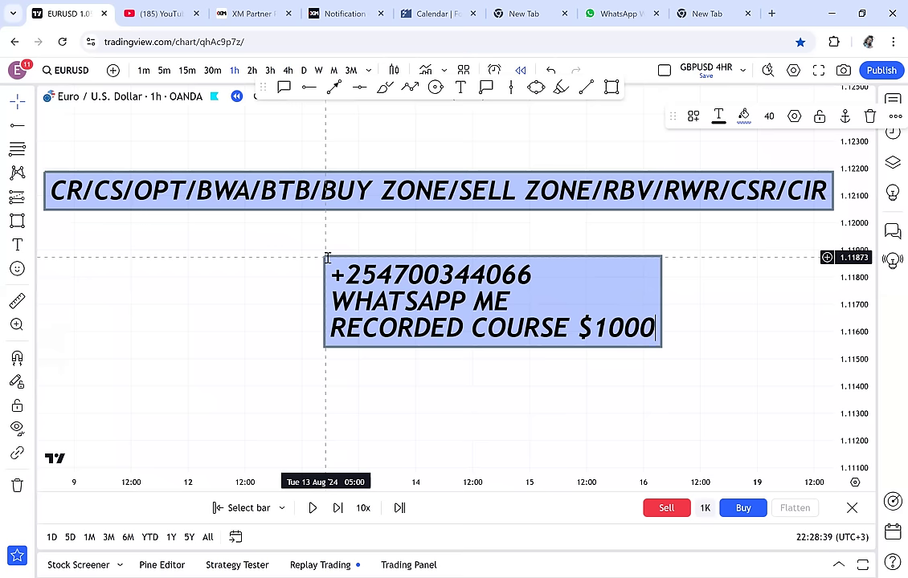
key("Return")
type("1 ")
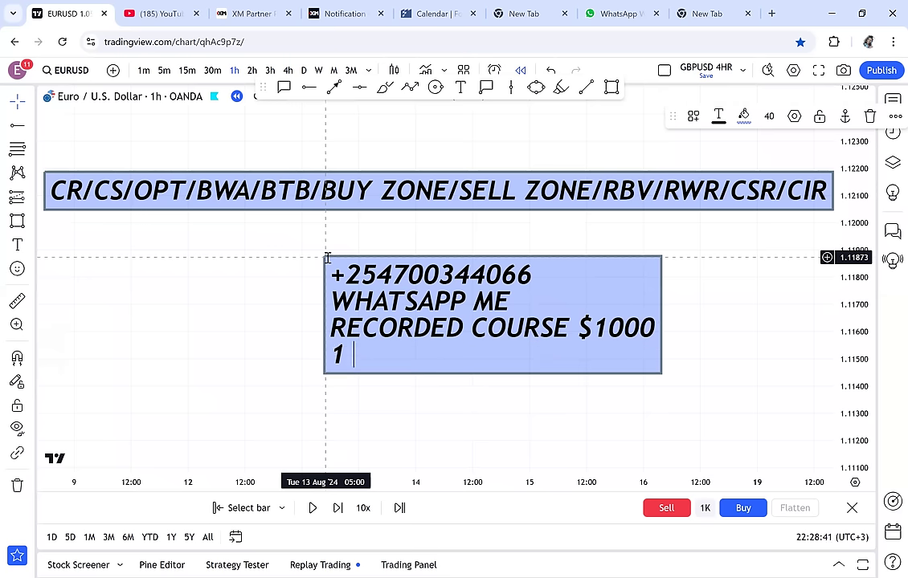
type("MONTH")
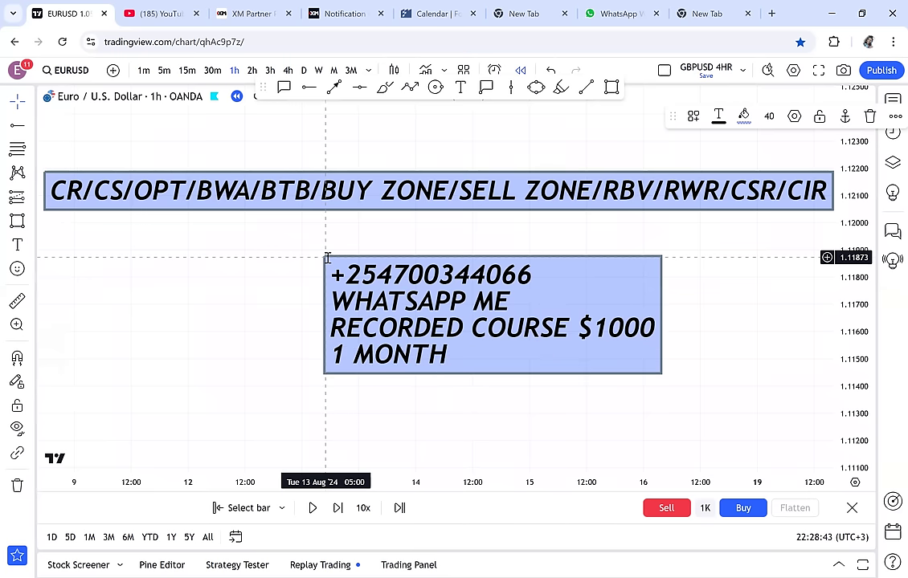
type(" ZOOM CL")
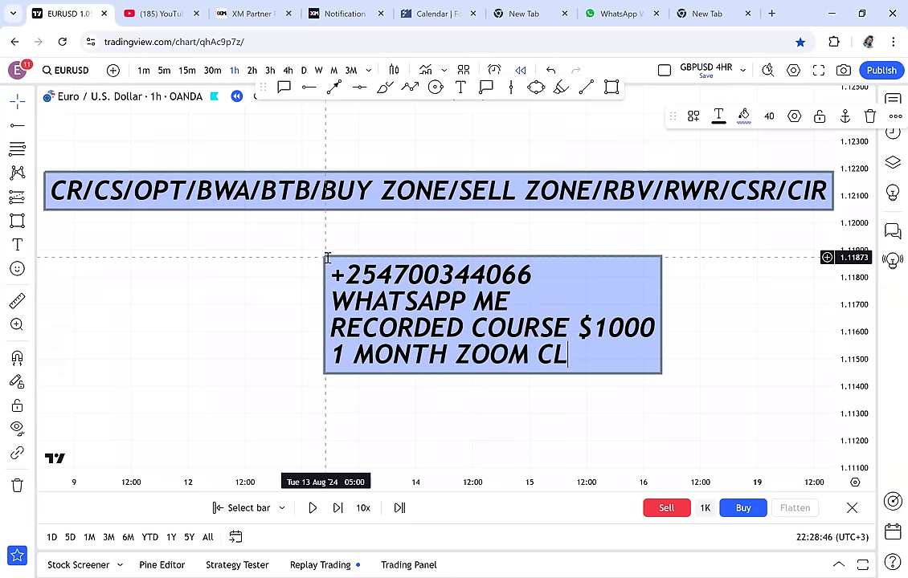
type("ASS ")
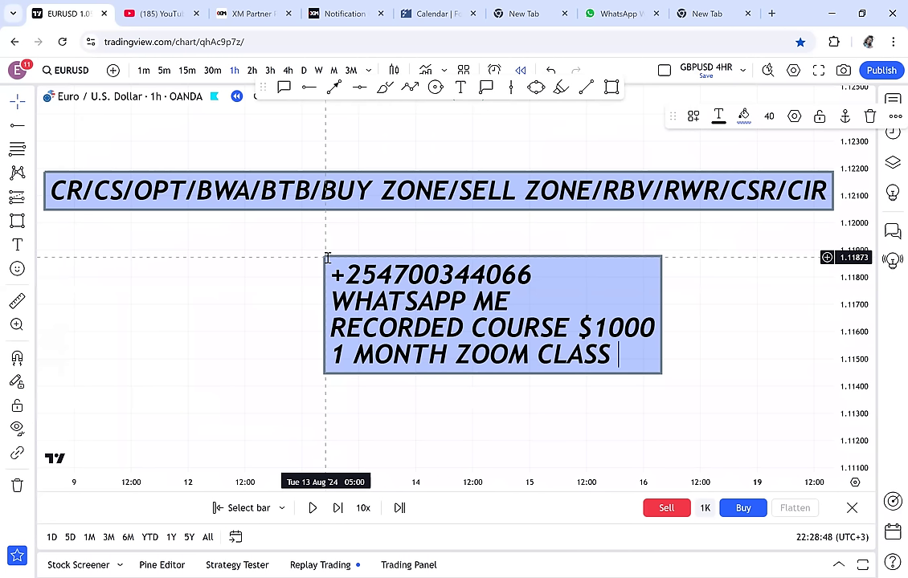
type("$1500")
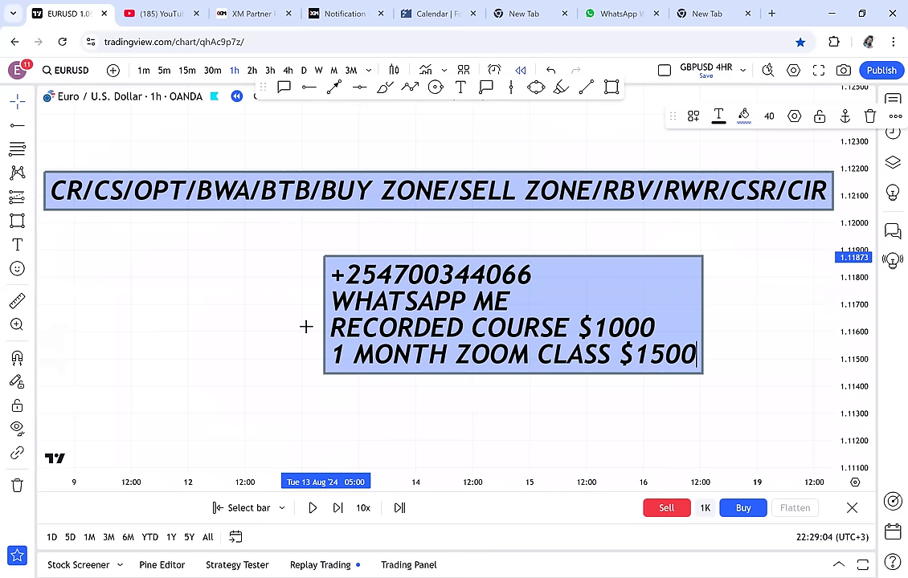
left_click_drag(407, 417, 335, 73)
left_click_drag(613, 421, 536, 282)
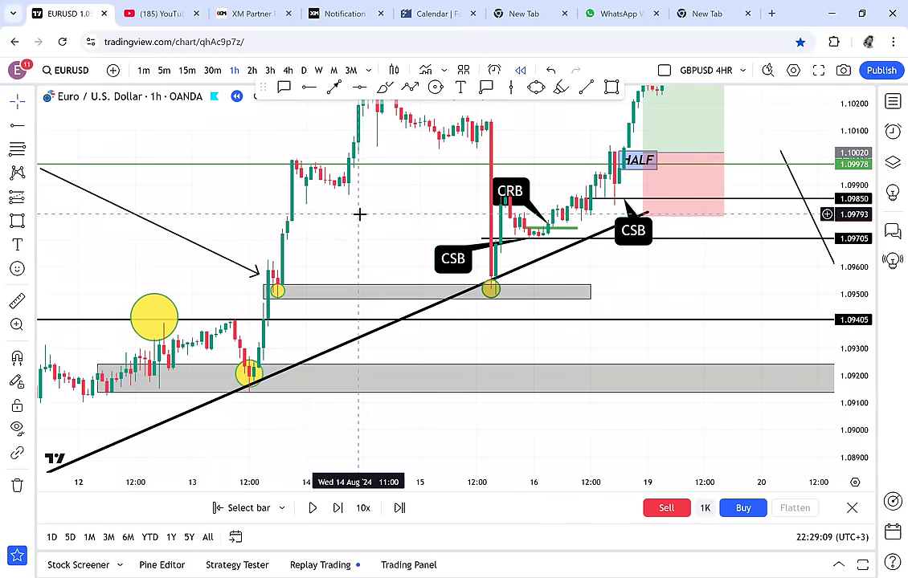
left_click_drag(411, 237, 353, 290)
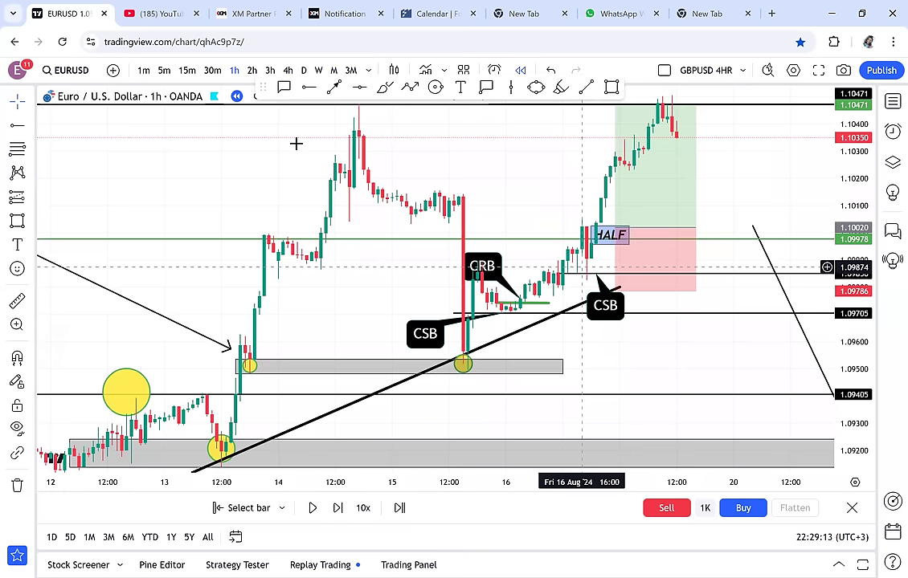
left_click_drag(338, 251, 355, 432)
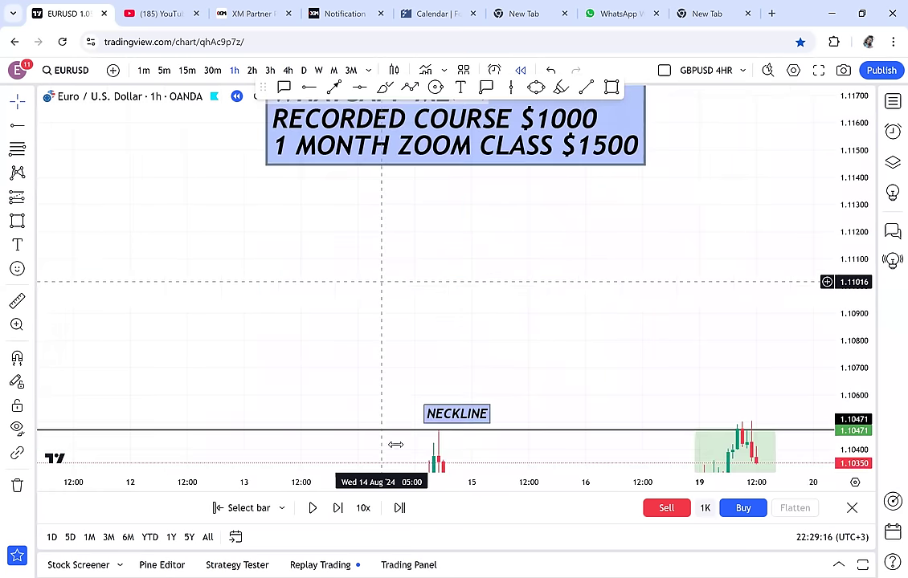
left_click_drag(256, 271, 295, 318)
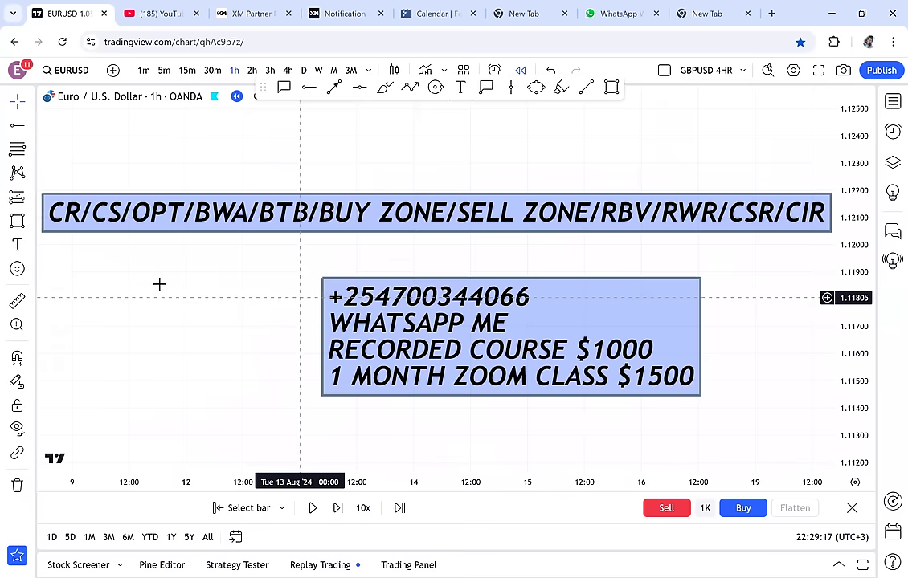
left_click_drag(159, 283, 151, 274)
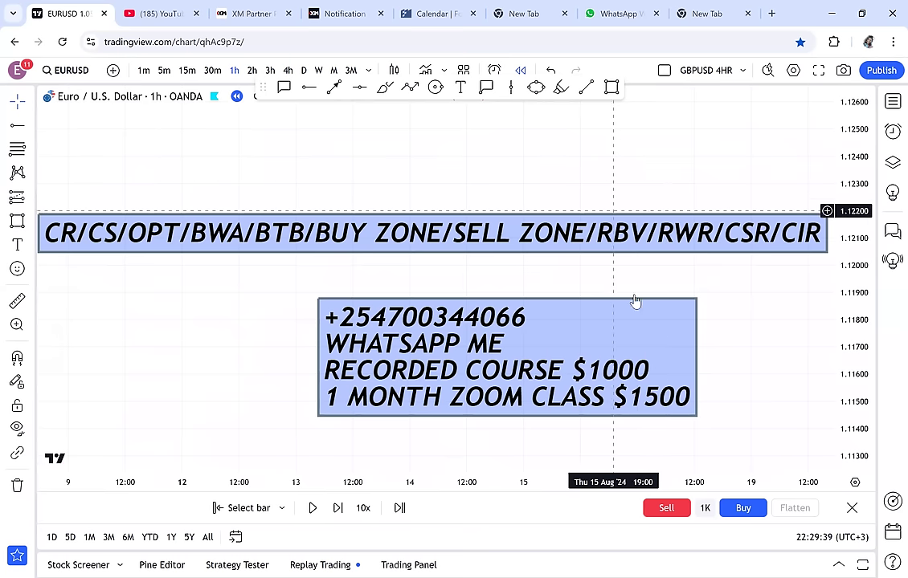
key("Left")
scroll(640, 254, "down", 1)
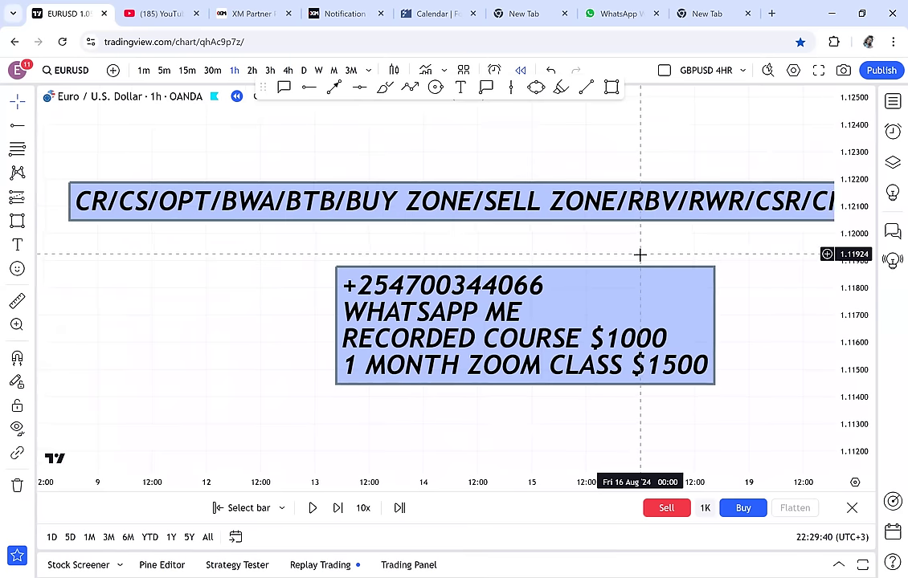
scroll(591, 252, "right", 2)
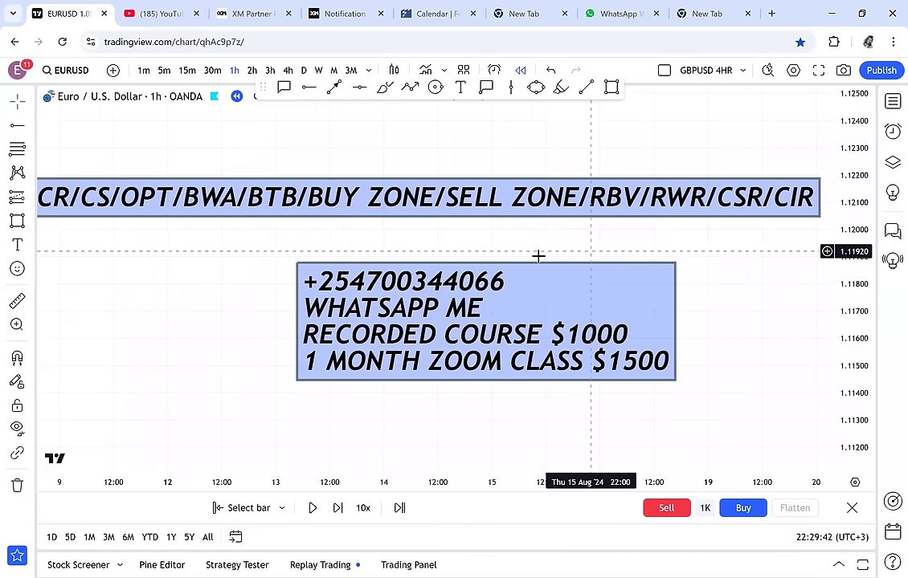